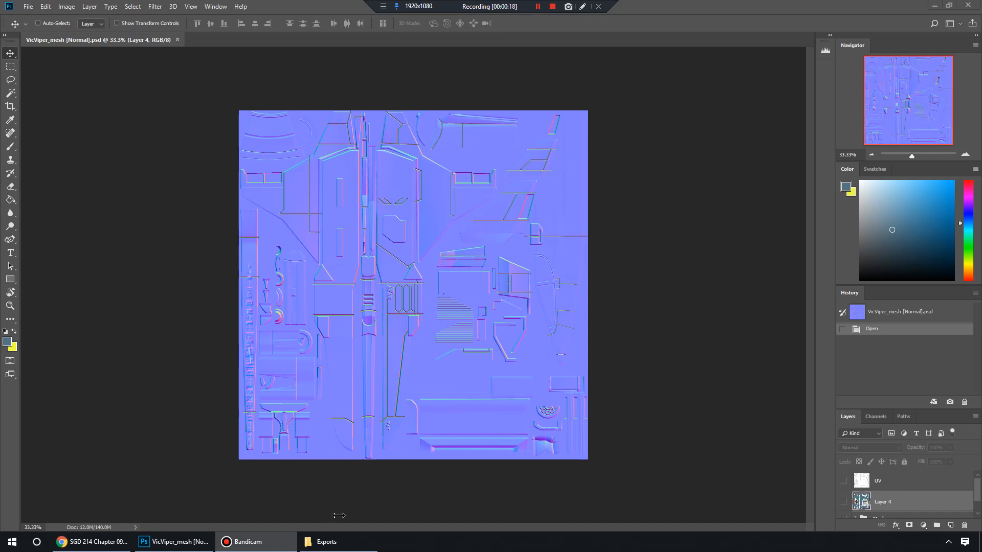
Open VicViper_AO.tga and VicViper_Normal.tga from the Exports folder to view them, and close both.
click(344, 550)
click(509, 143)
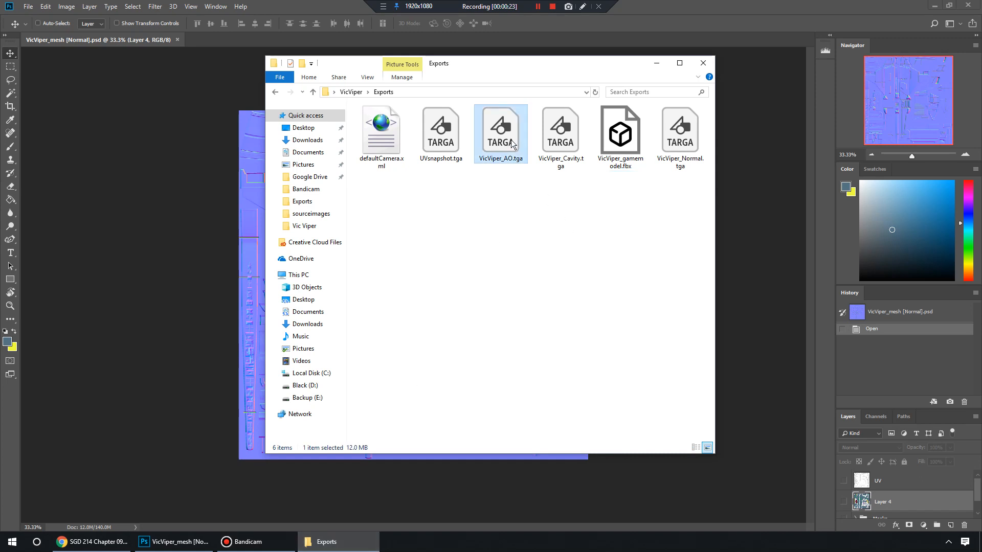
double_click(501, 132)
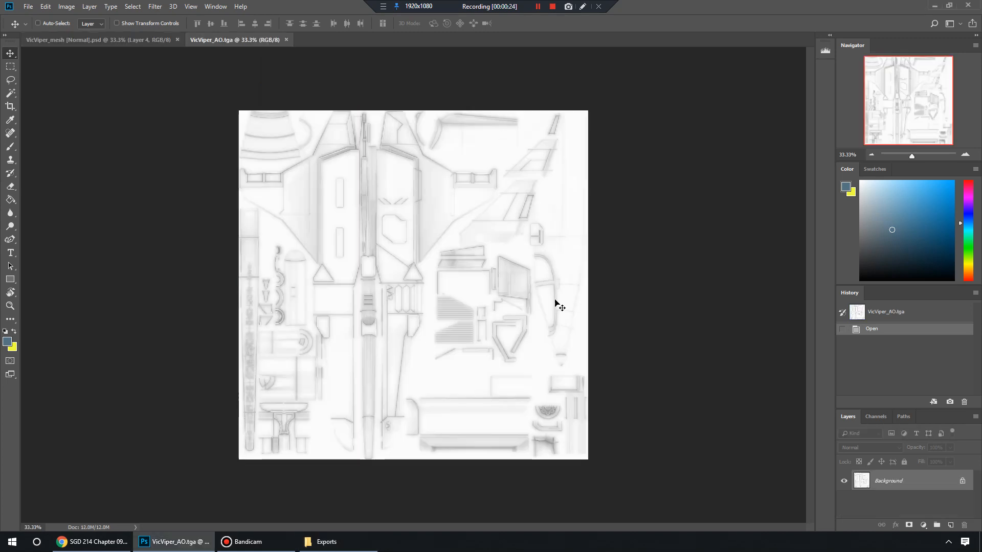
click(353, 549)
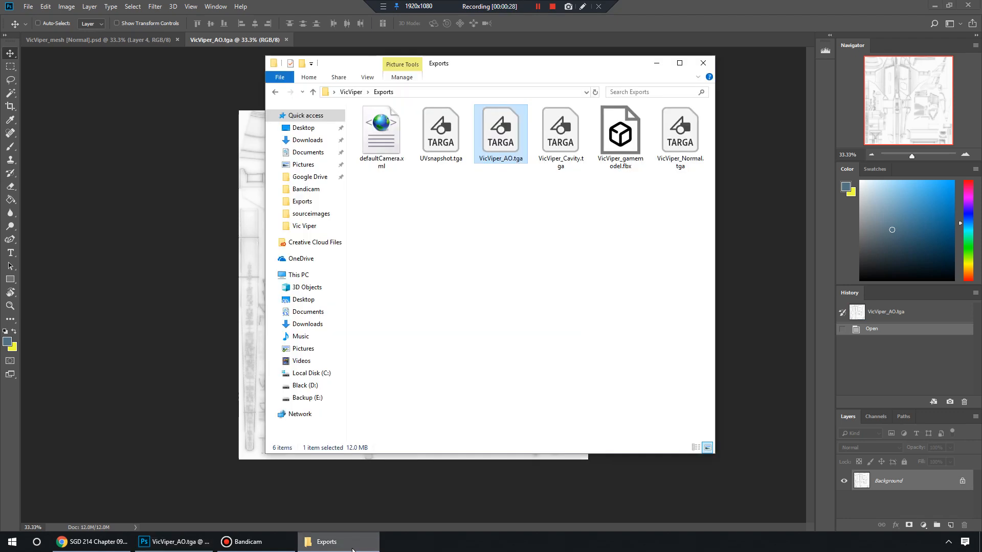
double_click(680, 134)
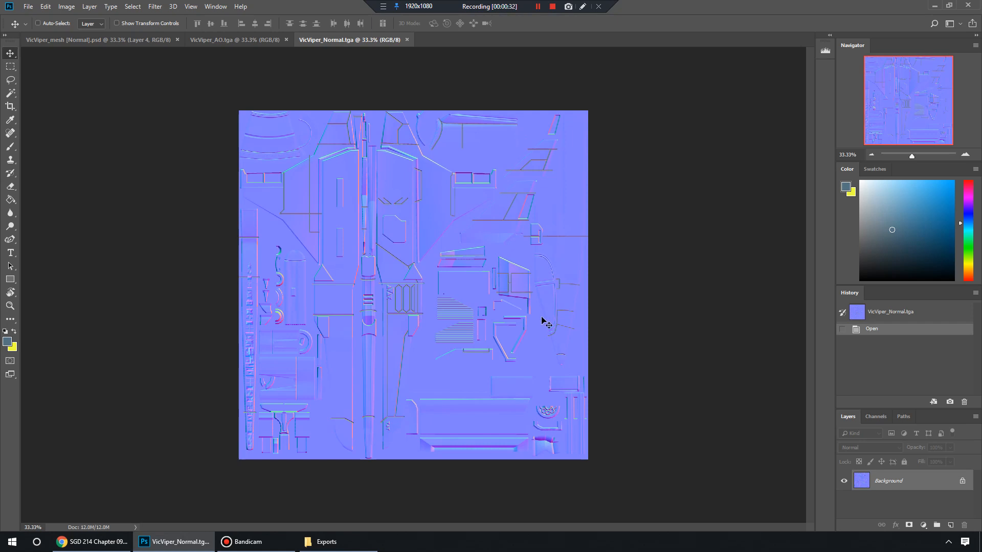
click(407, 40)
click(287, 40)
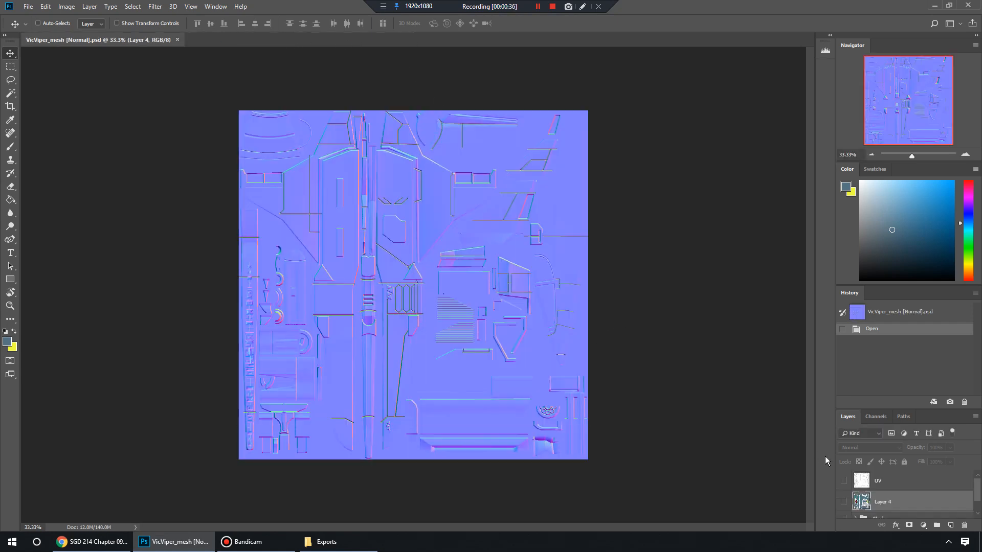
Make Layer 4 with the flat colour regions visible over the normal map.
click(844, 502)
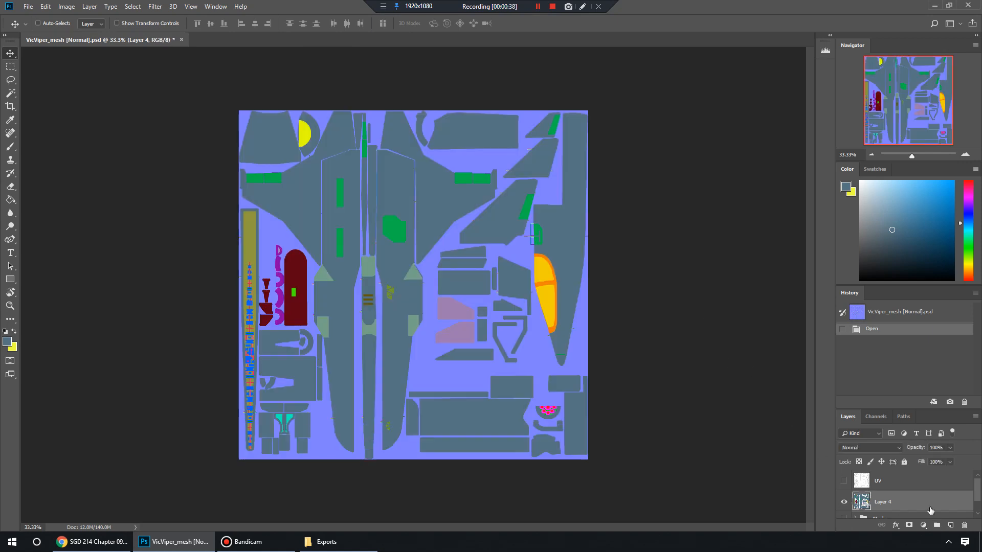
scroll(930, 511, down, 1)
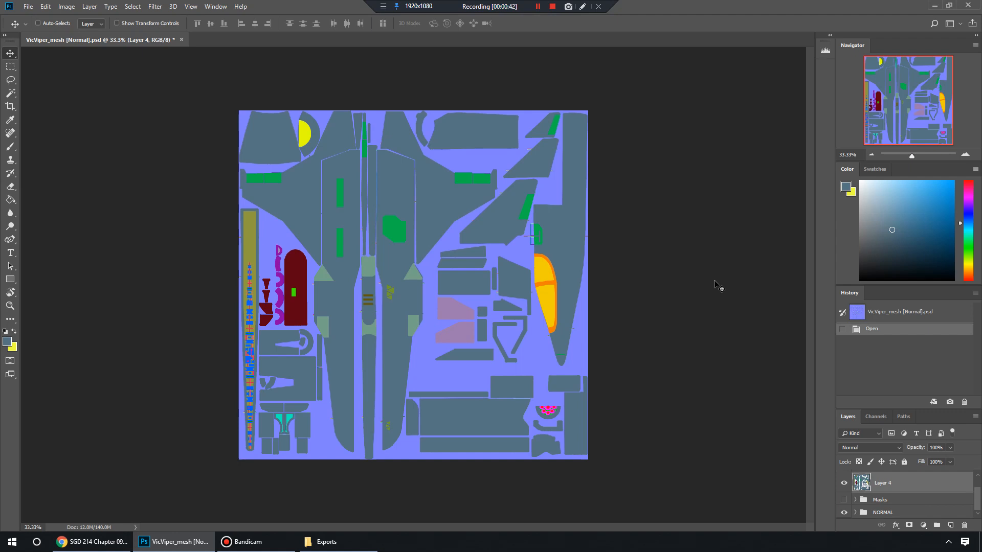
key(alt+Tab)
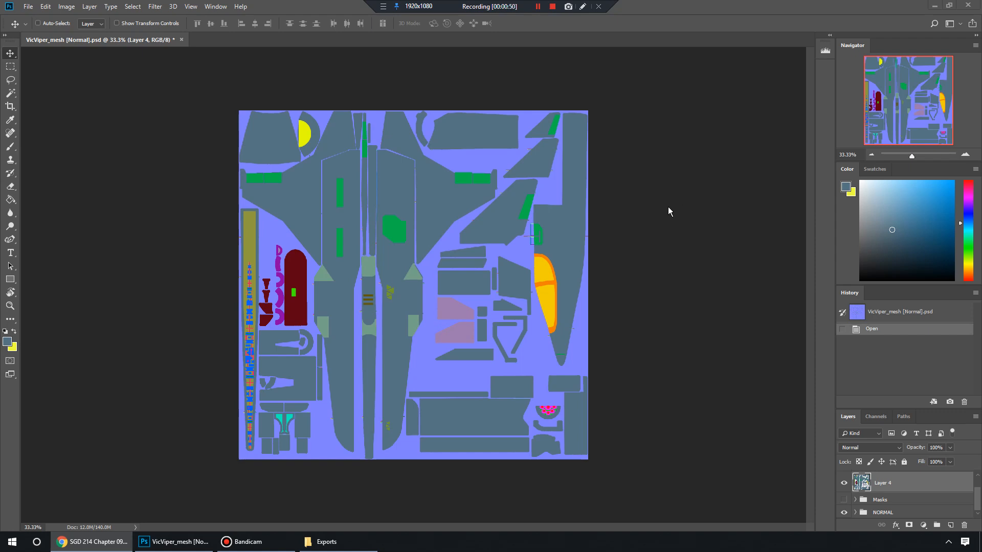
click(537, 7)
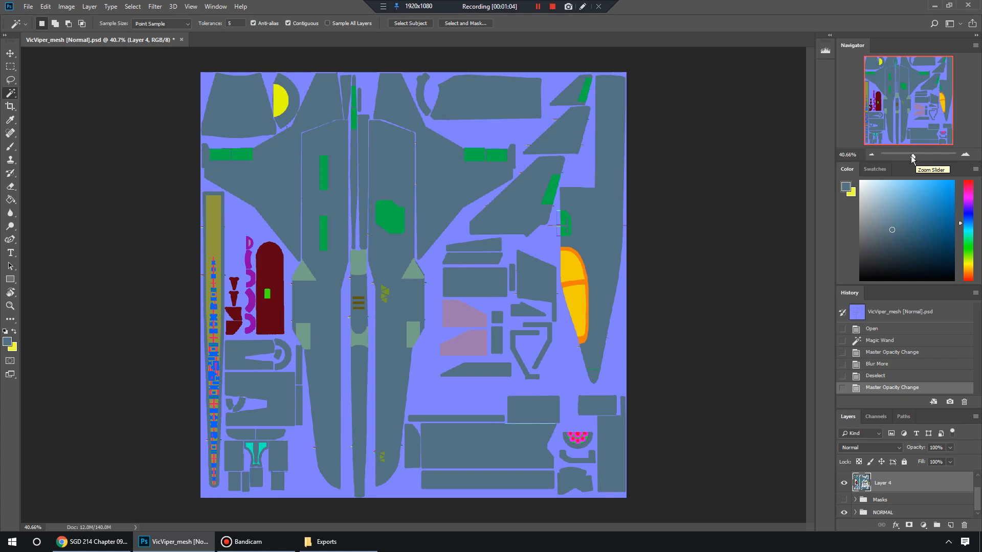
Show the UV layer and examine how its wireframe lines up with the colour regions.
drag(913, 156, 916, 156)
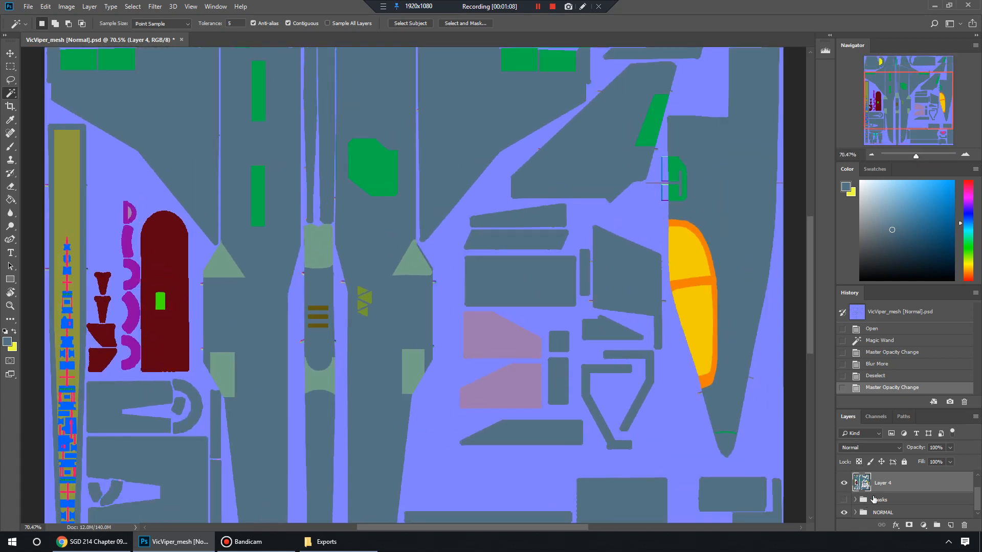
scroll(874, 498, up, 1)
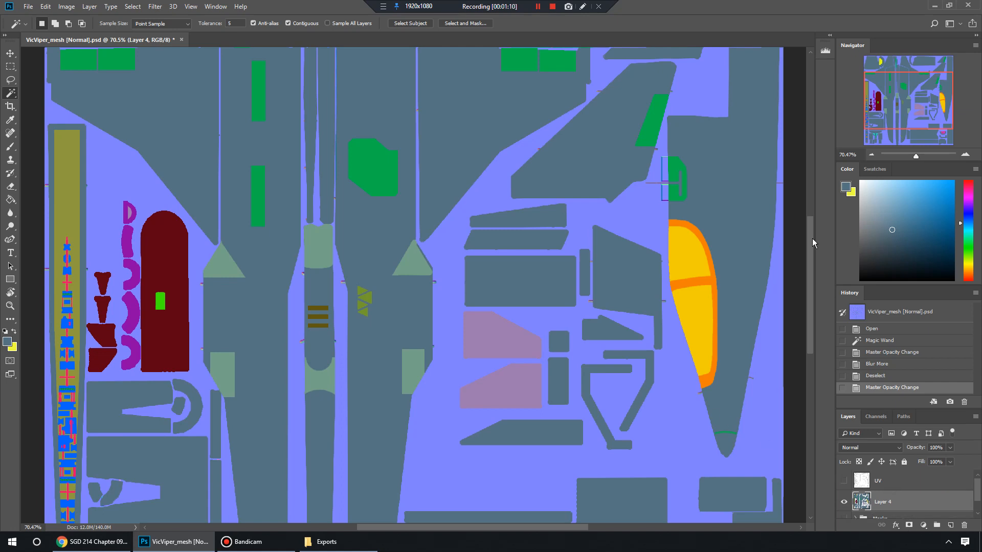
mouse_move(901, 100)
mouse_down()
mouse_move(900, 85)
mouse_move(900, 125)
mouse_move(896, 94)
mouse_up()
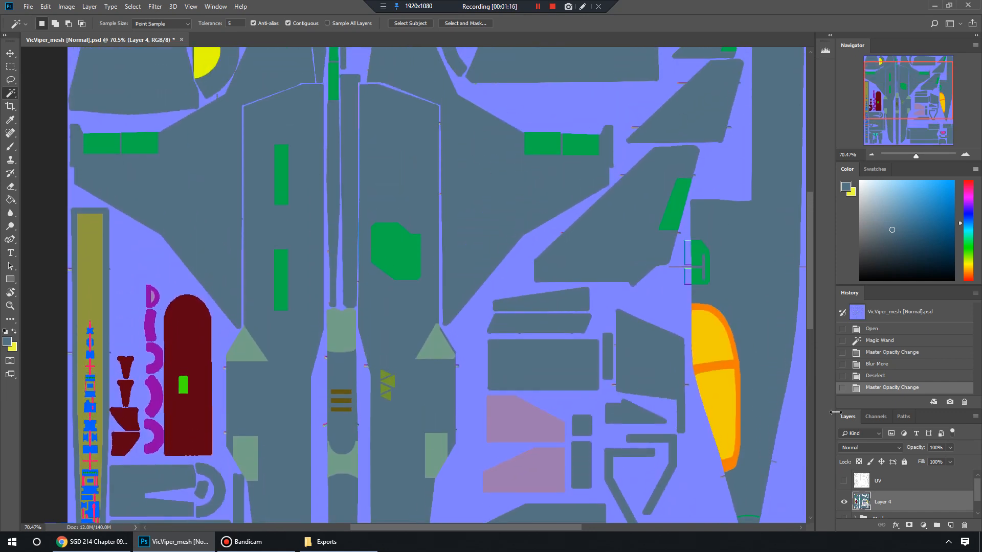
click(844, 482)
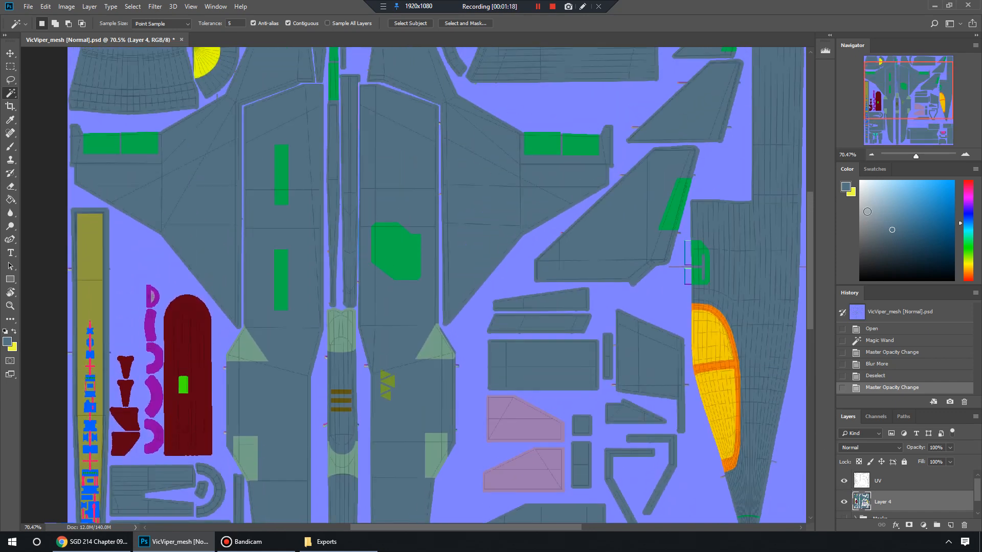
drag(914, 102, 916, 125)
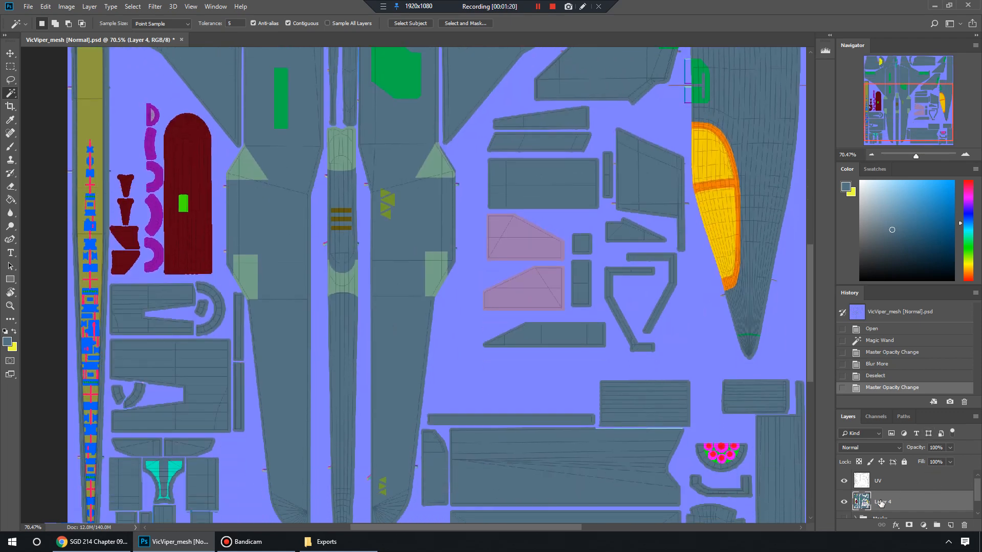
Rename Layer 4 as Color ID, keeping the layer visible.
scroll(895, 496, down, 1)
click(843, 487)
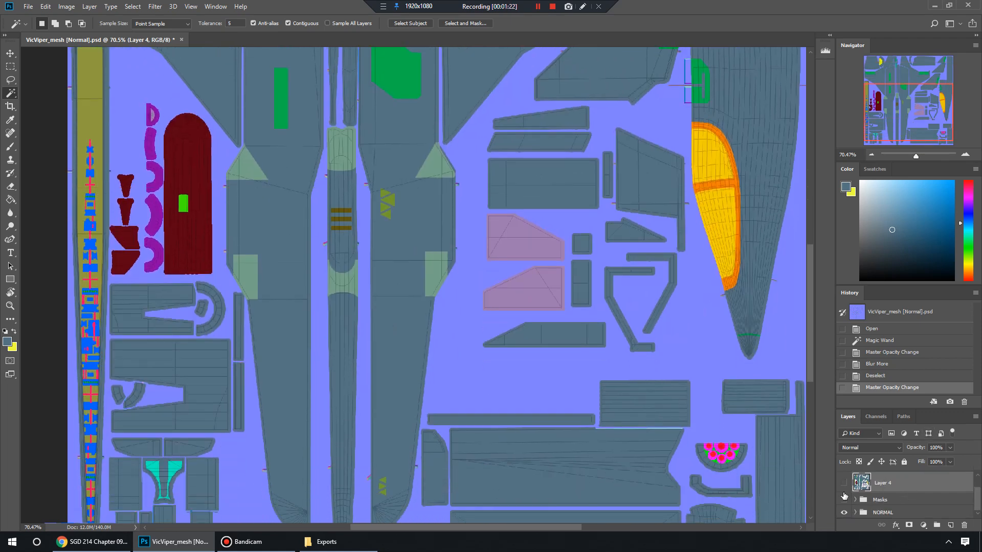
click(843, 484)
double_click(890, 484)
text(Color ID)
key(Return)
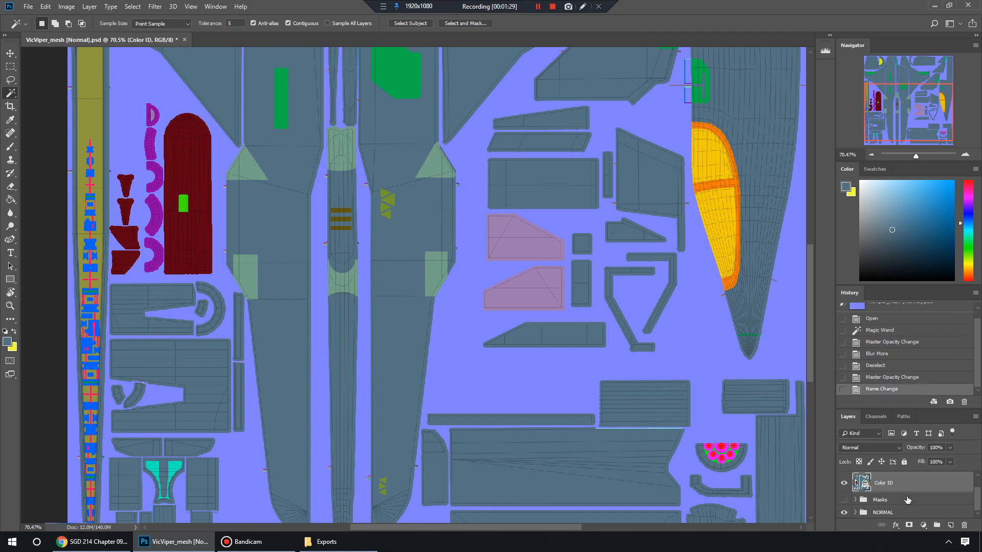
Lower the Color ID layer's opacity to 78% and examine the fuselage vents and triangles against the normal map details.
click(950, 448)
drag(925, 458, 941, 458)
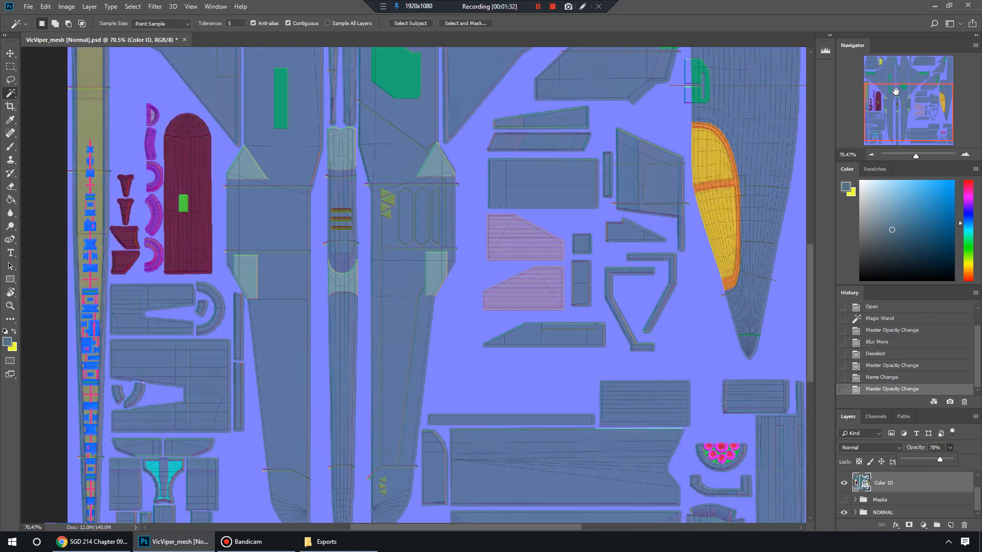
drag(918, 98, 921, 90)
drag(915, 155, 927, 157)
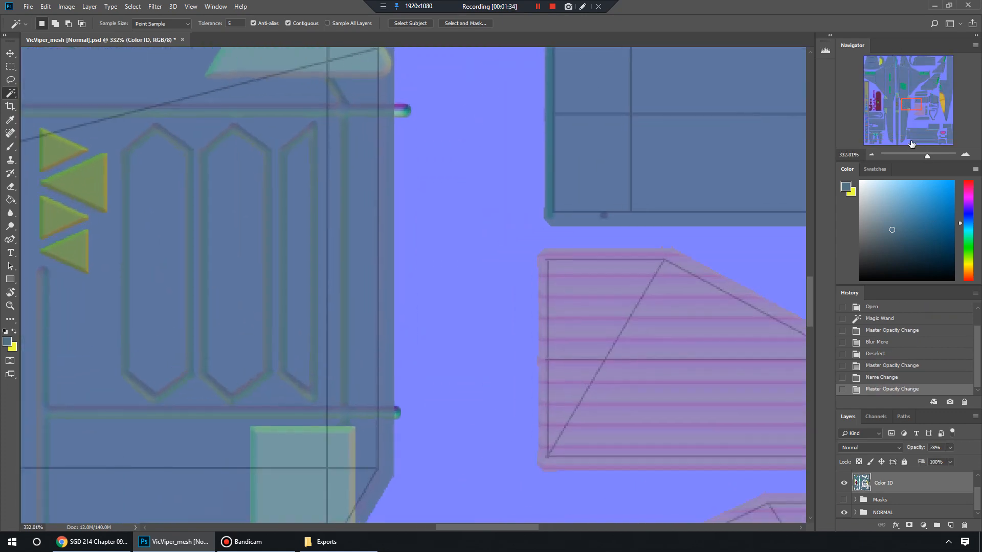
drag(911, 109, 899, 108)
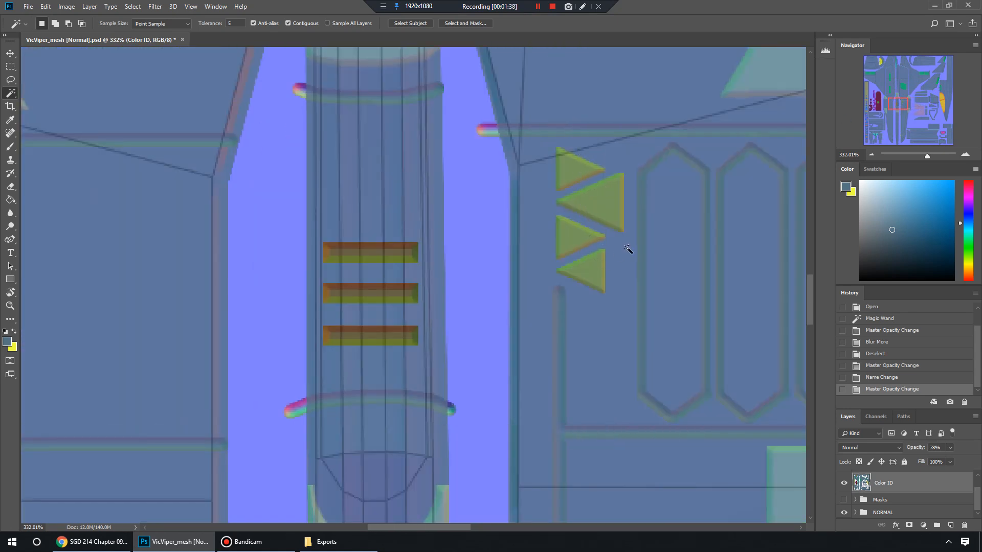
click(845, 484)
click(844, 484)
Hide the UV layer, compare the canopy colours with the normal map beneath, and set the Color ID layer's opacity to 100%.
drag(907, 107, 945, 103)
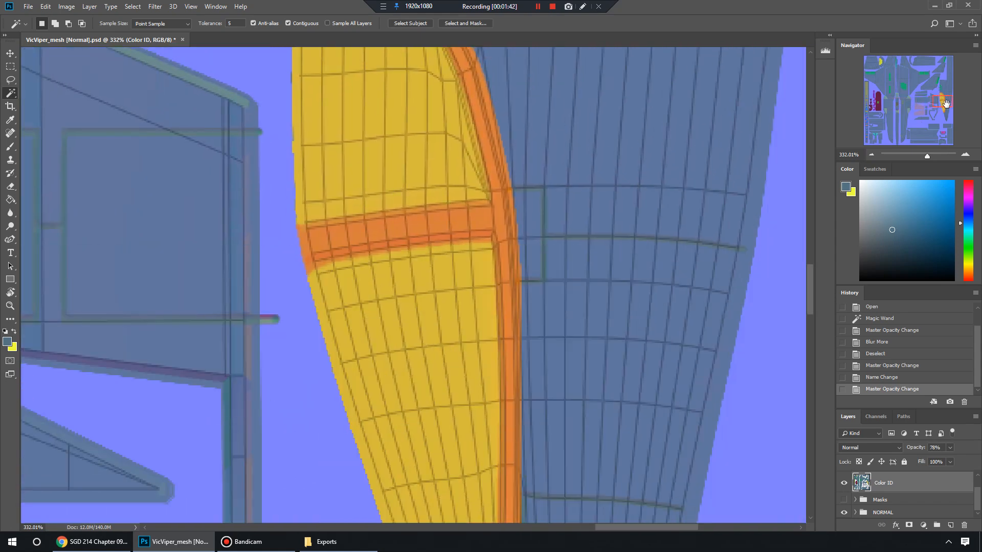
drag(929, 156, 931, 155)
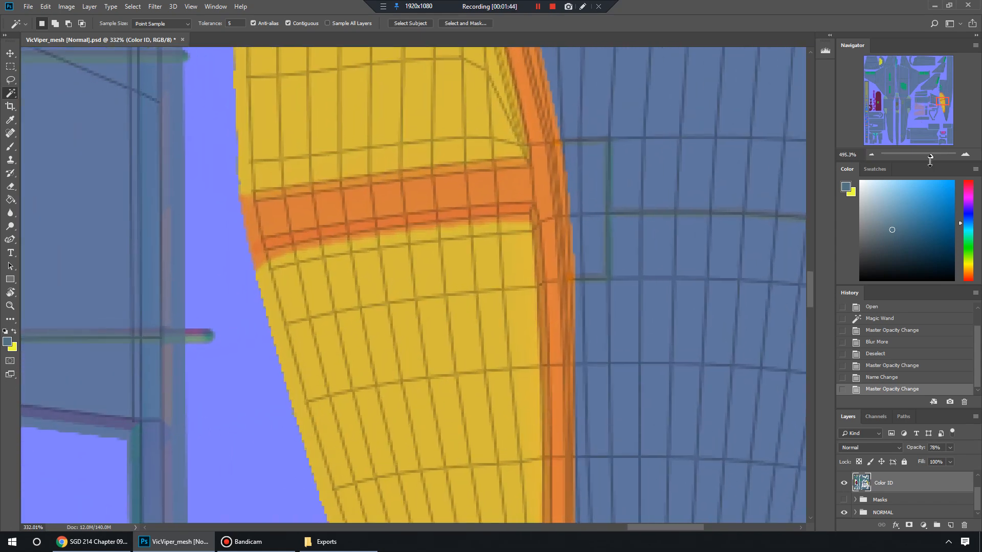
scroll(853, 486, up, 1)
click(844, 481)
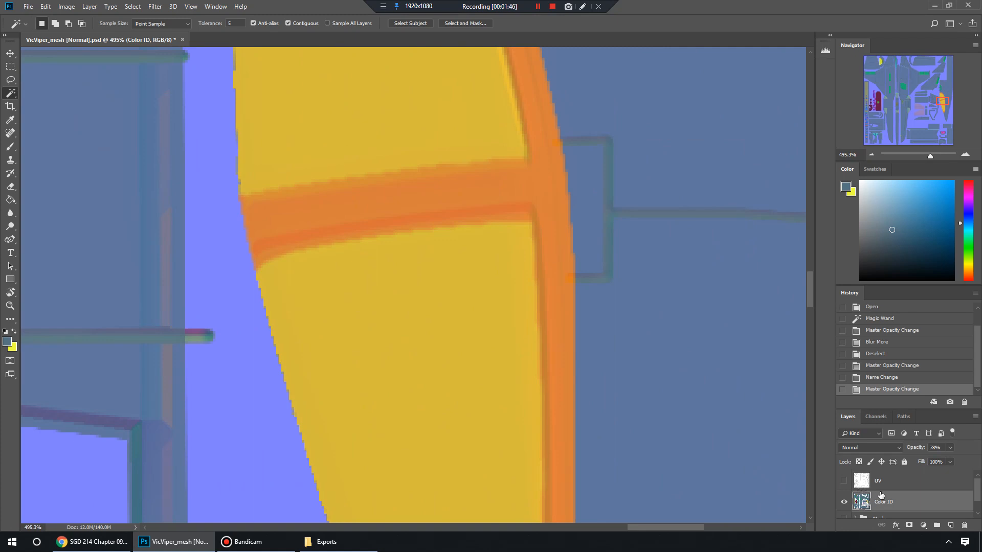
click(844, 502)
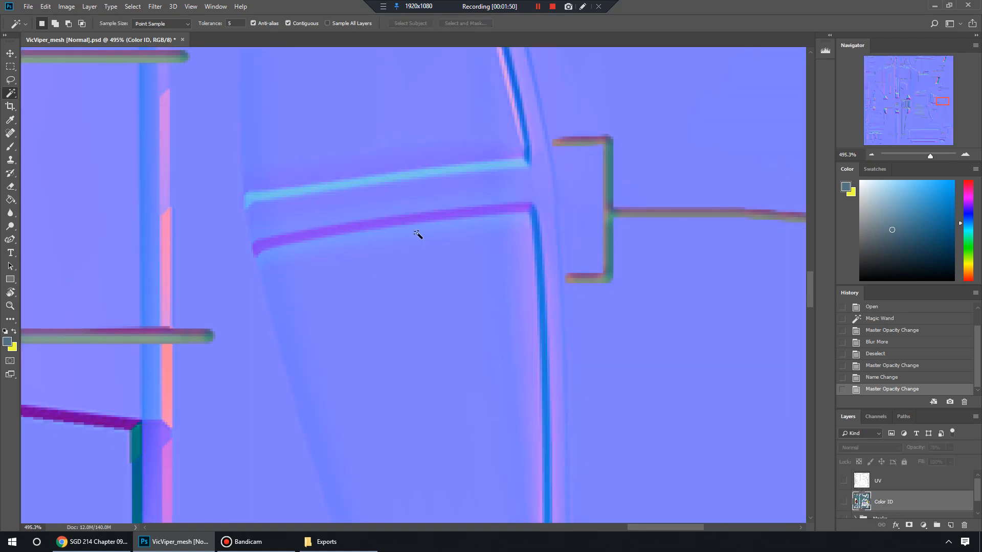
click(845, 502)
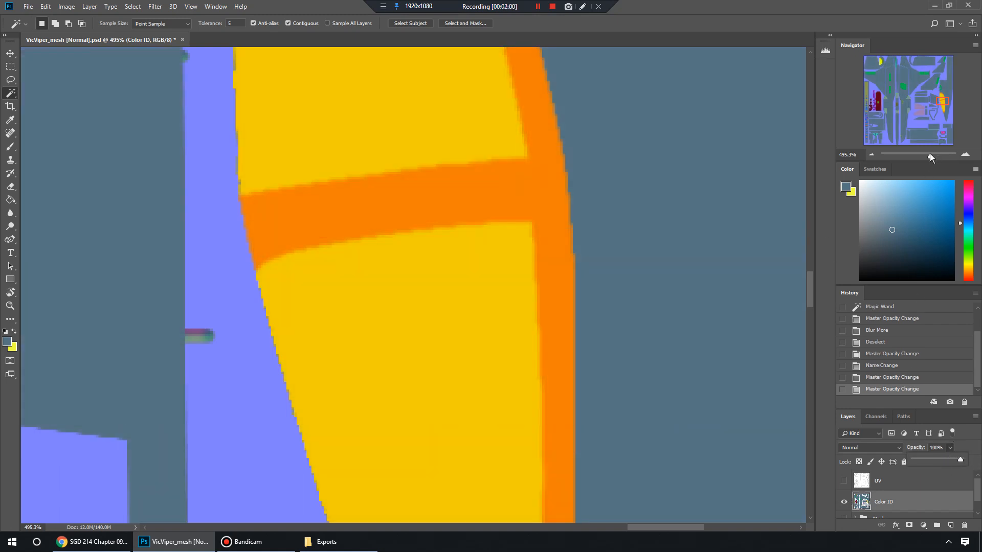
Examine the colour regions across the Color ID map, including the wings, fuselage, side panels and canopy.
drag(930, 153, 914, 160)
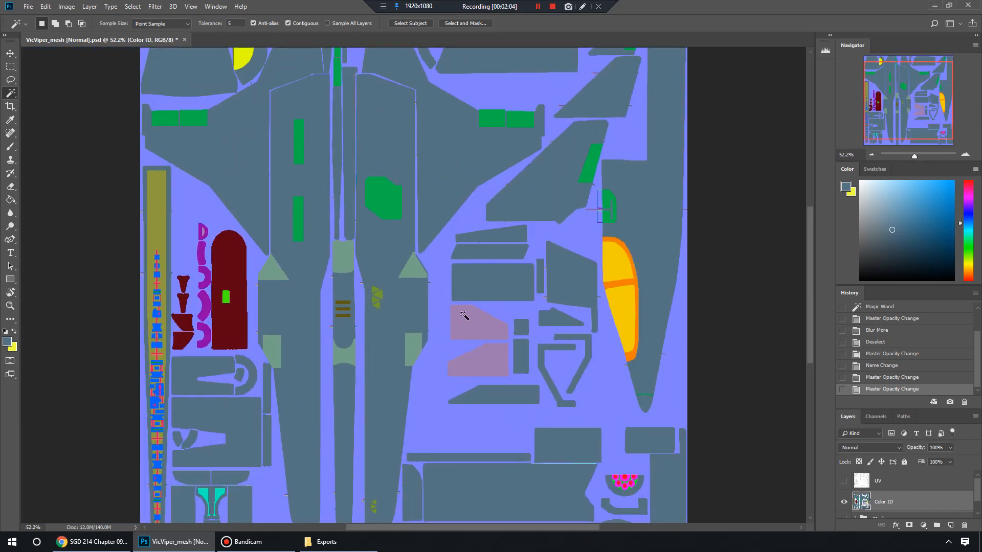
scroll(478, 331, down, 1)
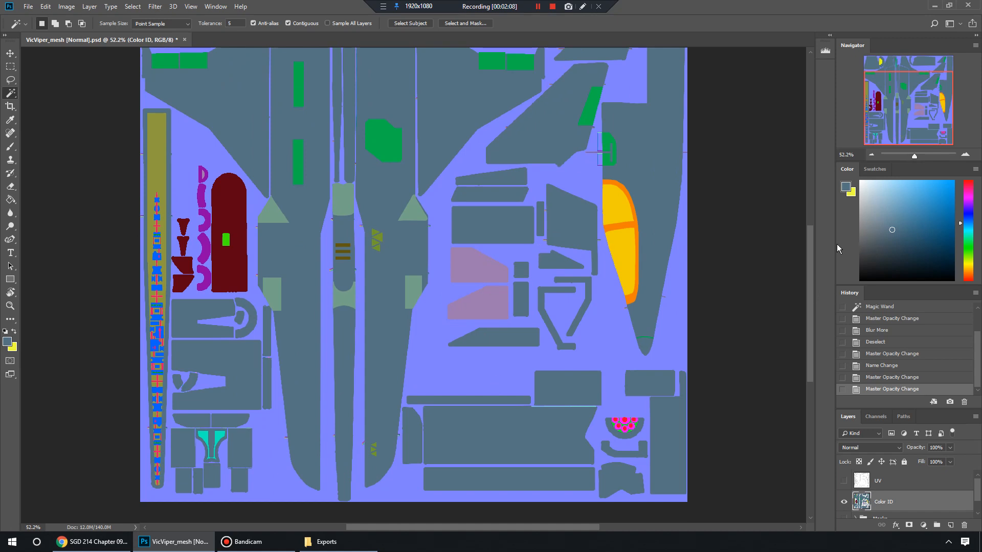
scroll(591, 358, down, 1)
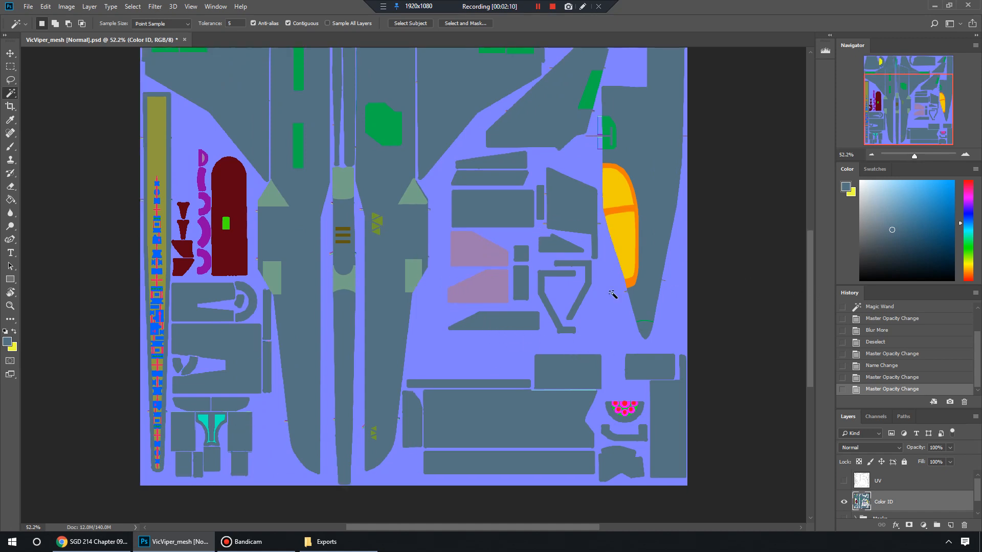
scroll(523, 318, up, 2)
scroll(523, 318, up, 5)
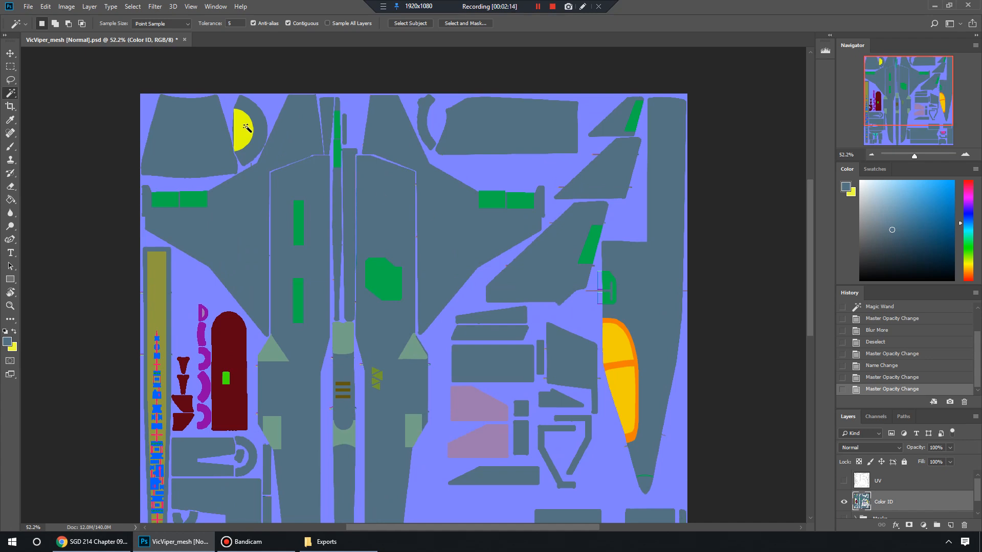
click(10, 54)
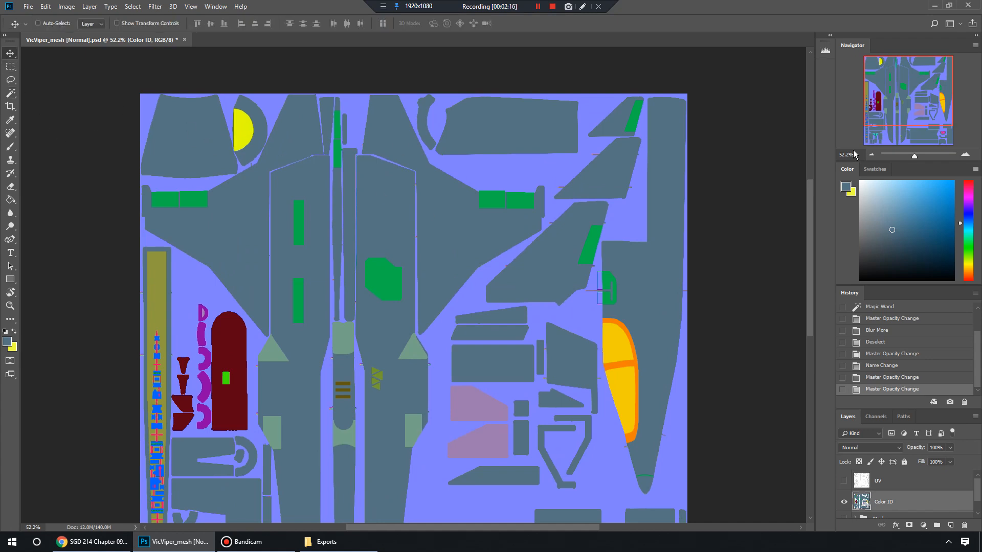
drag(914, 155, 920, 155)
drag(909, 76, 879, 58)
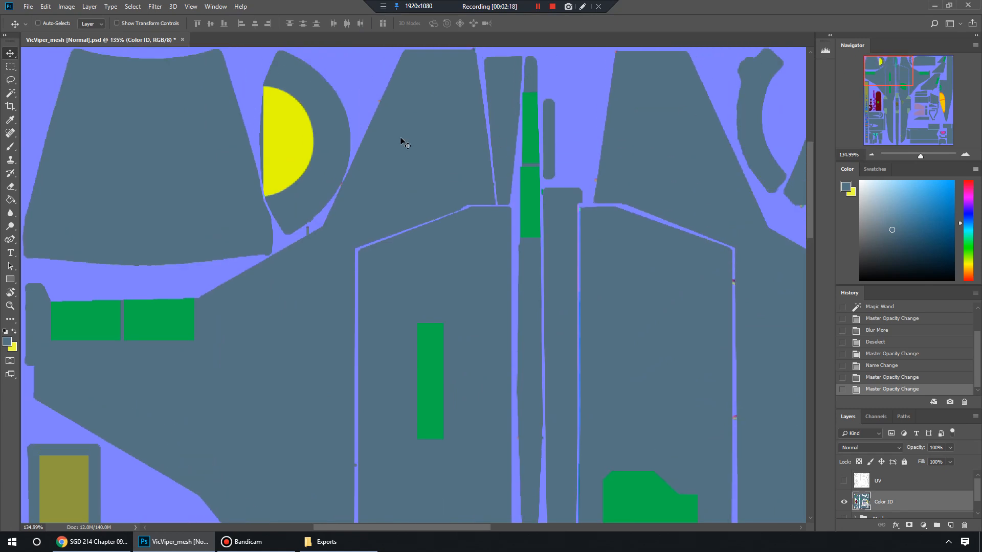
drag(908, 88, 942, 102)
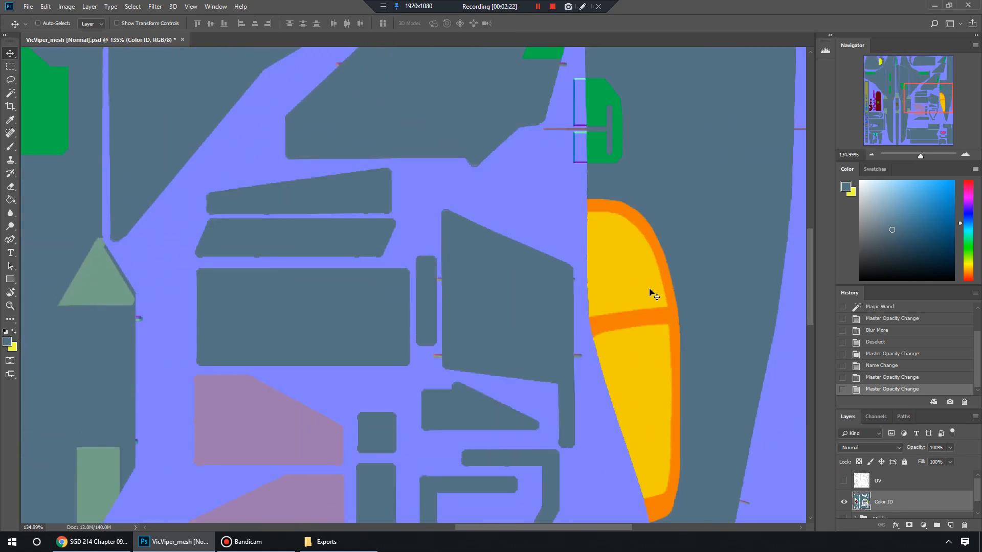
drag(880, 73, 933, 92)
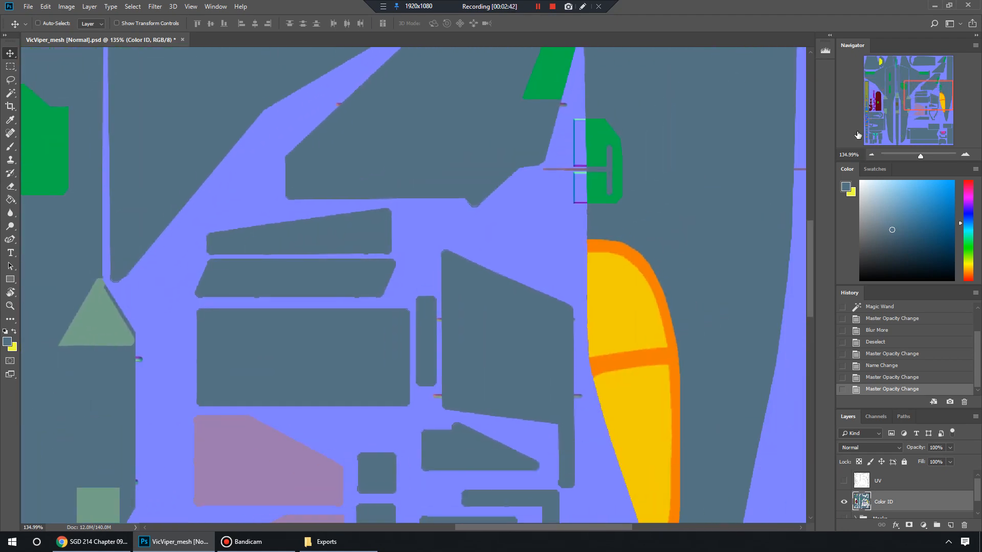
scroll(627, 322, down, 1)
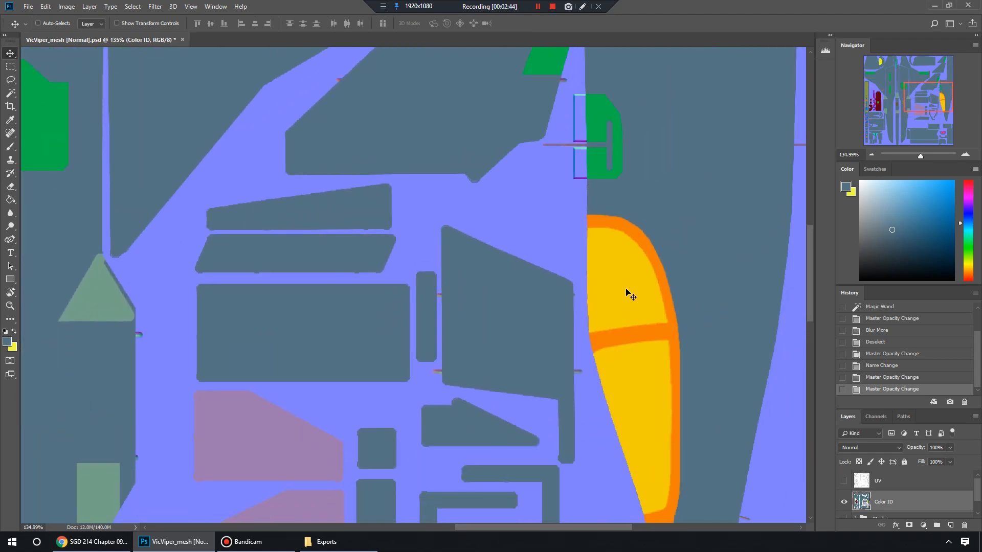
scroll(634, 338, down, 1)
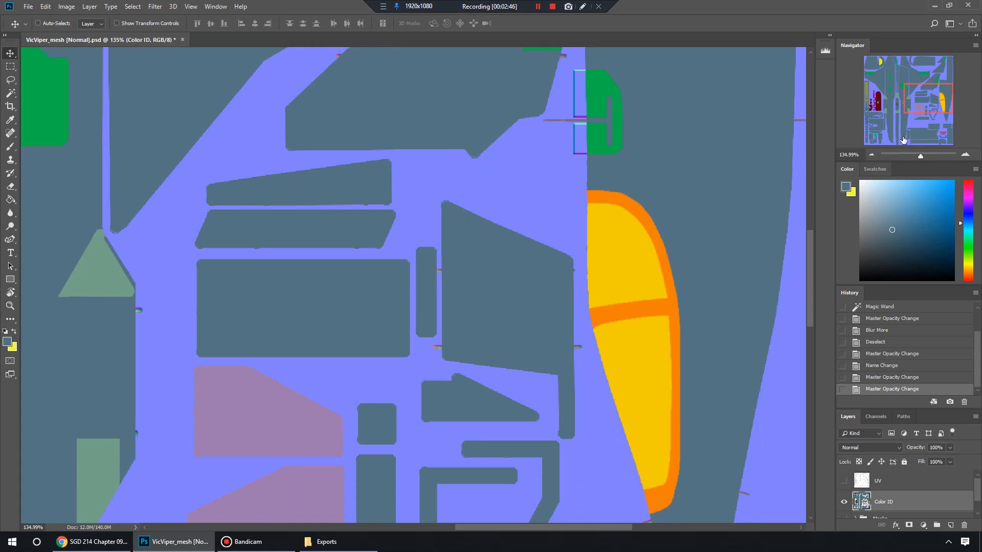
click(889, 71)
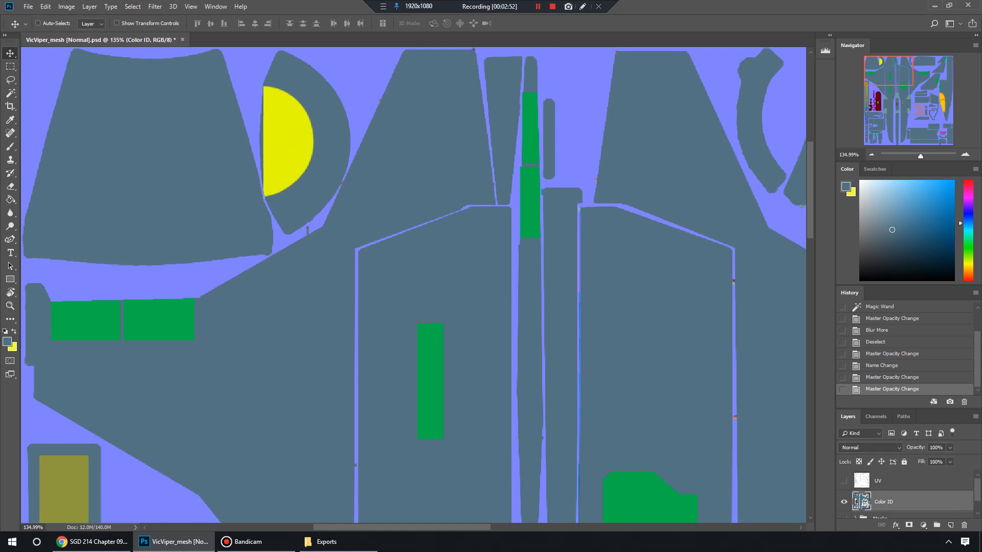
Examine the edges of the yellow and orange canopy regions and the large green fuselage panel on the Color ID map.
drag(905, 82, 946, 111)
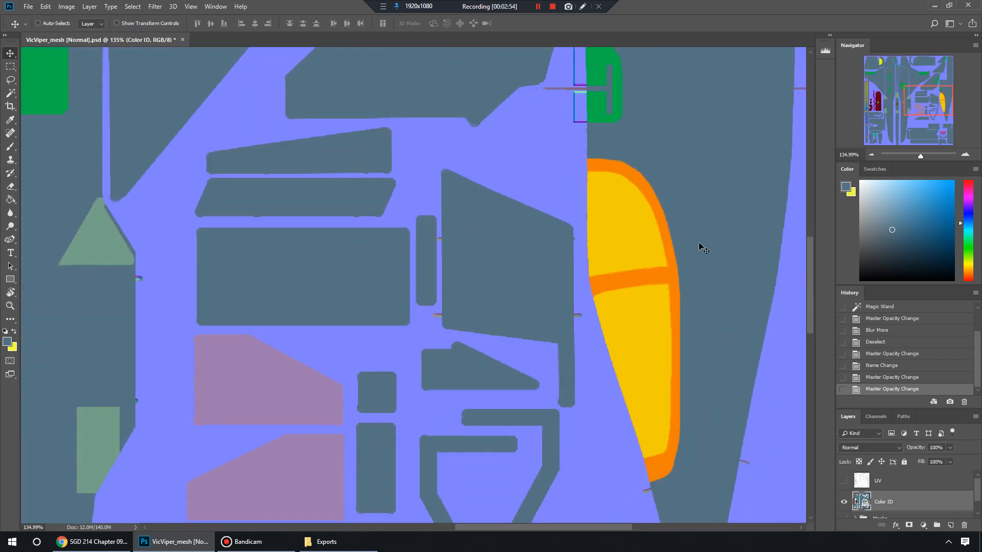
drag(920, 155, 924, 156)
click(946, 96)
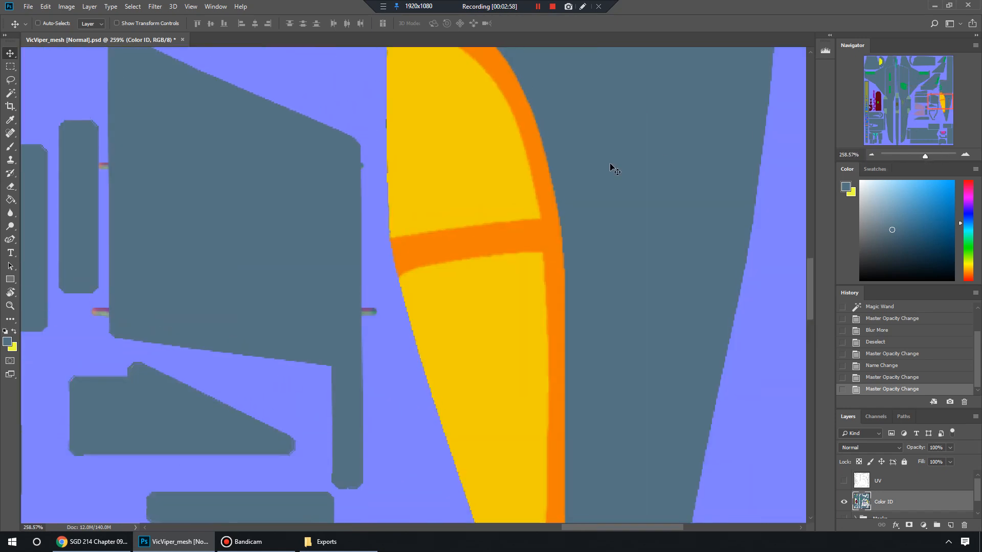
scroll(496, 191, up, 3)
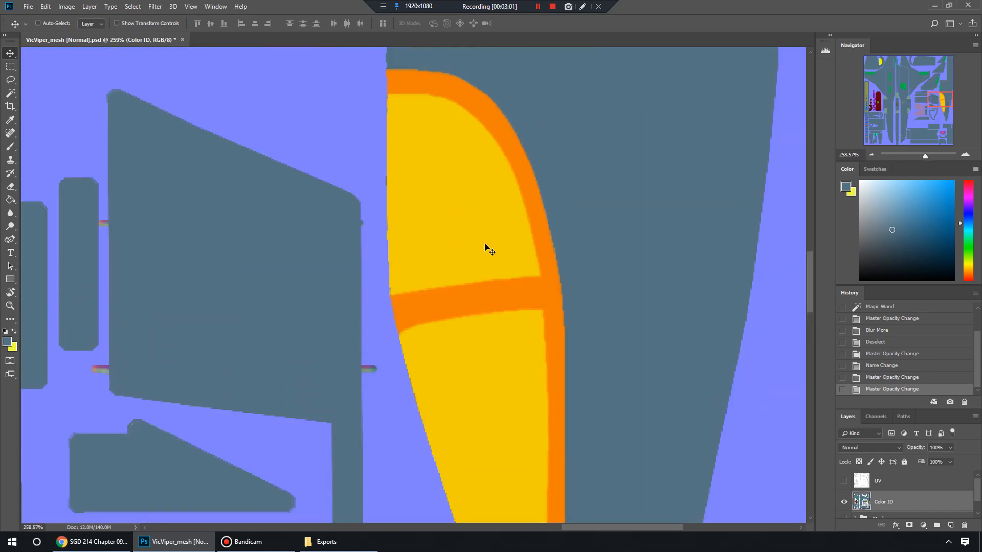
drag(929, 158, 924, 164)
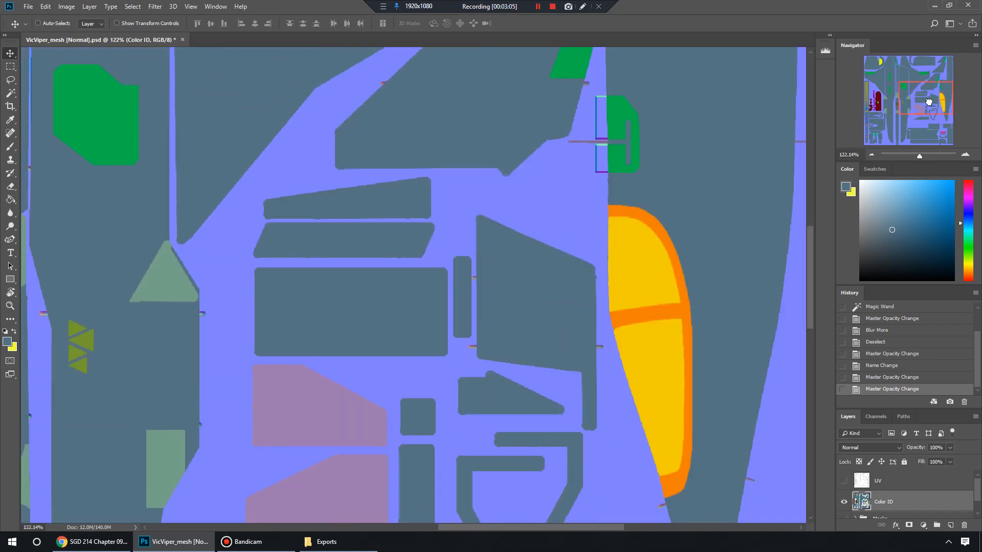
drag(928, 101, 915, 91)
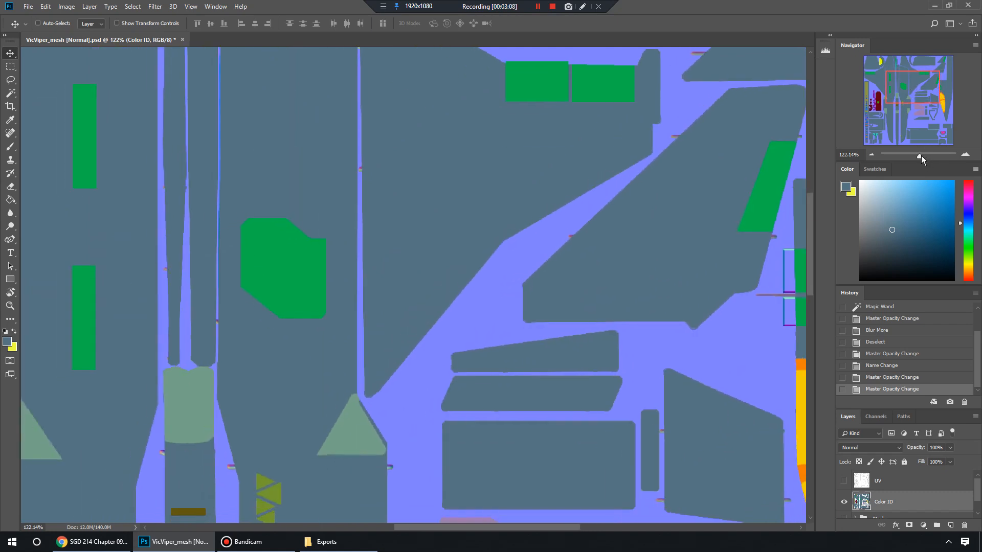
drag(921, 156, 929, 156)
drag(908, 95, 900, 89)
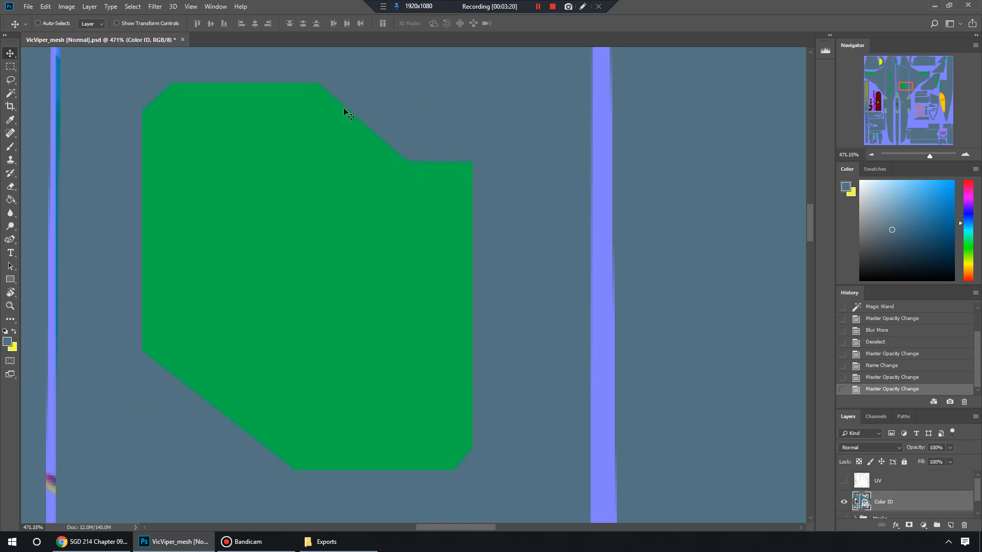
drag(932, 155, 934, 155)
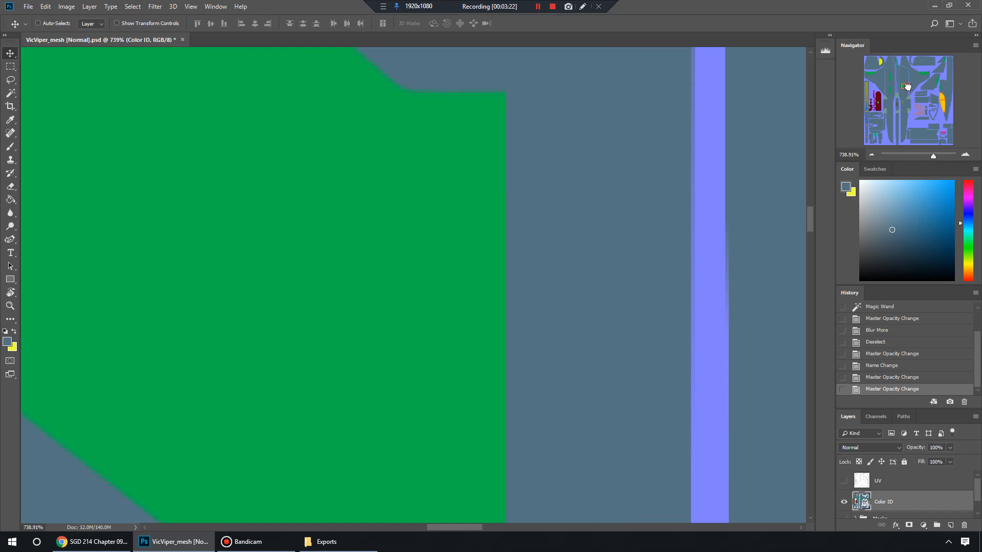
drag(908, 88, 907, 86)
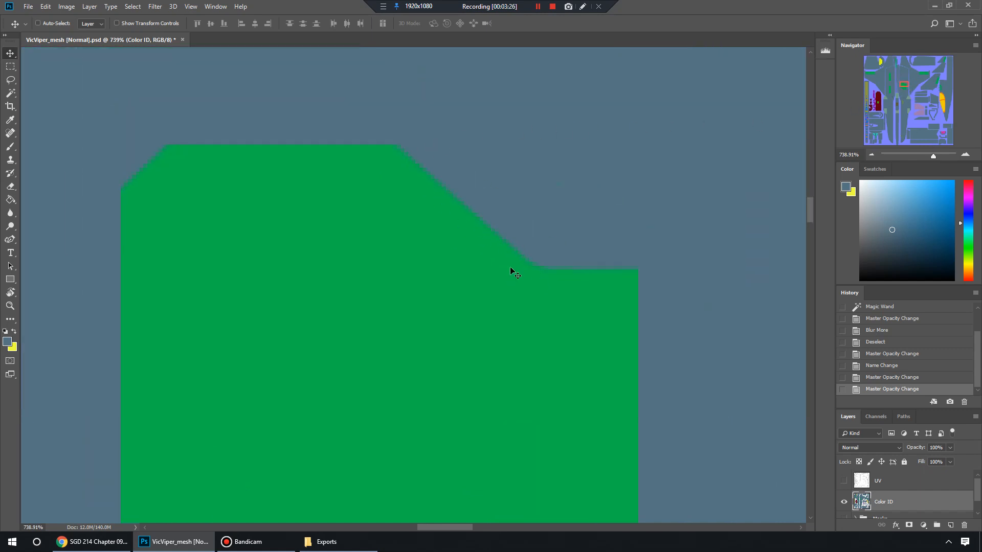
drag(934, 156, 931, 156)
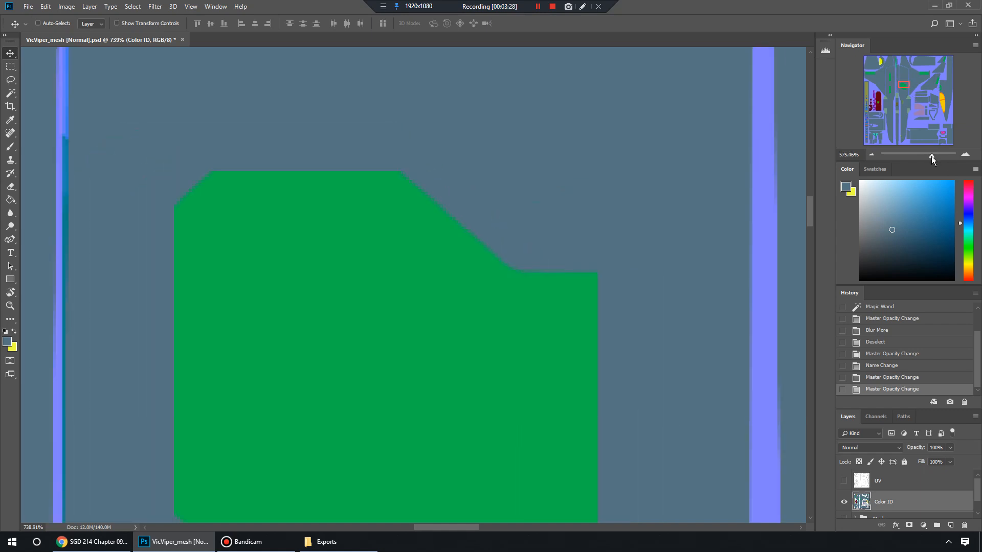
Examine the boundary between the orange canopy frame and the yellow glass regions up close.
drag(907, 85, 922, 90)
drag(932, 91, 943, 101)
scroll(480, 265, down, 2)
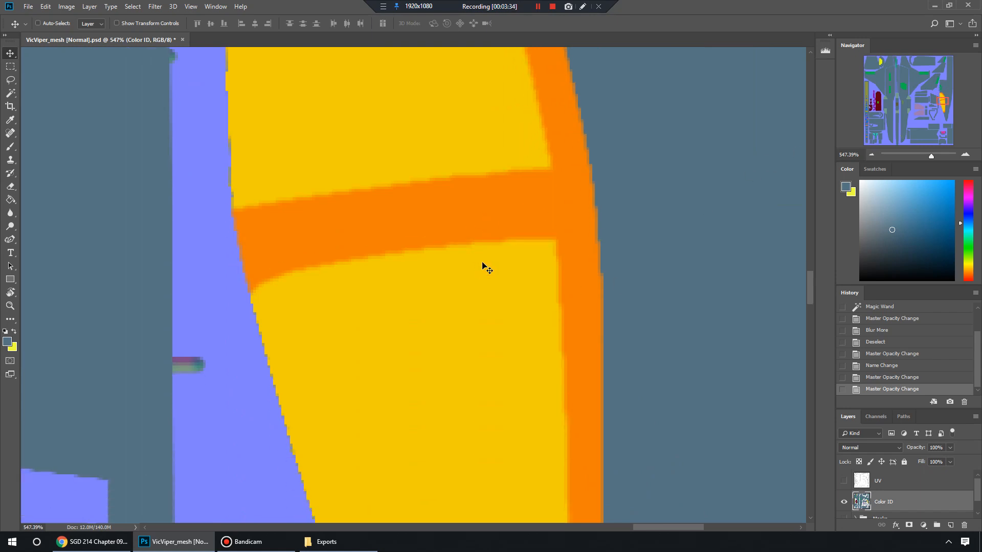
scroll(535, 251, down, 1)
scroll(452, 248, up, 4)
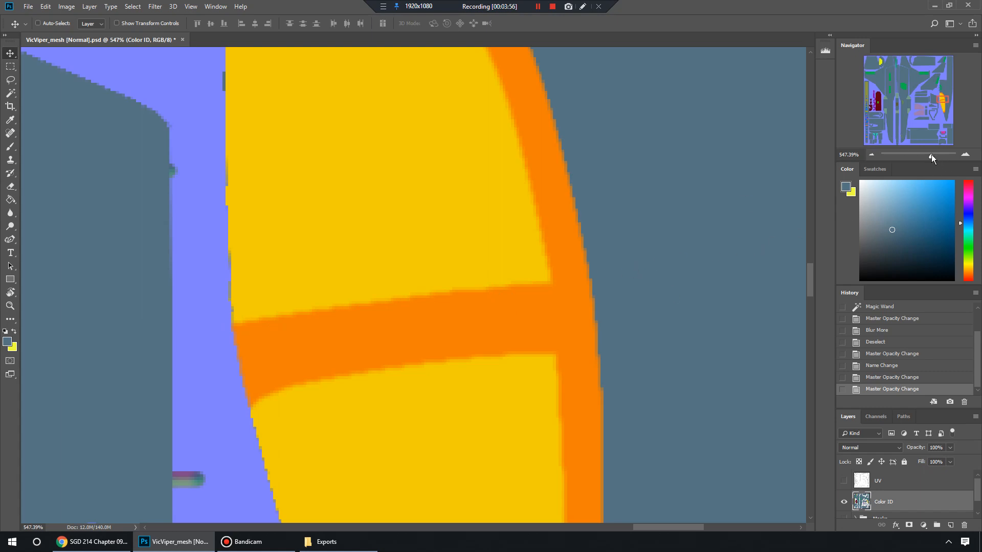
drag(930, 159, 925, 160)
drag(939, 114, 936, 117)
scroll(939, 492, down, 1)
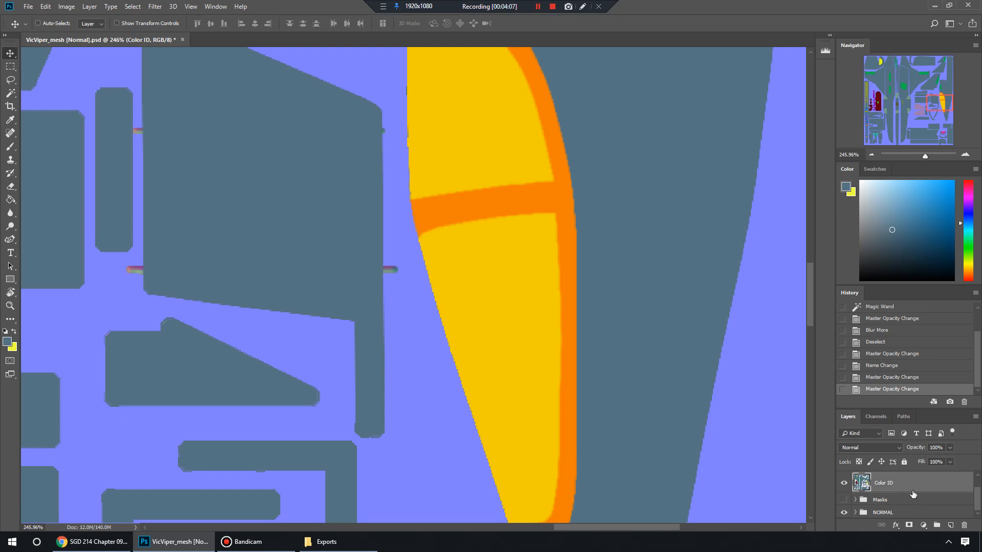
Magnify the Color ID layer's entry to 200% with the Windows Magnifier, and close the Magnifier.
key(super+plus)
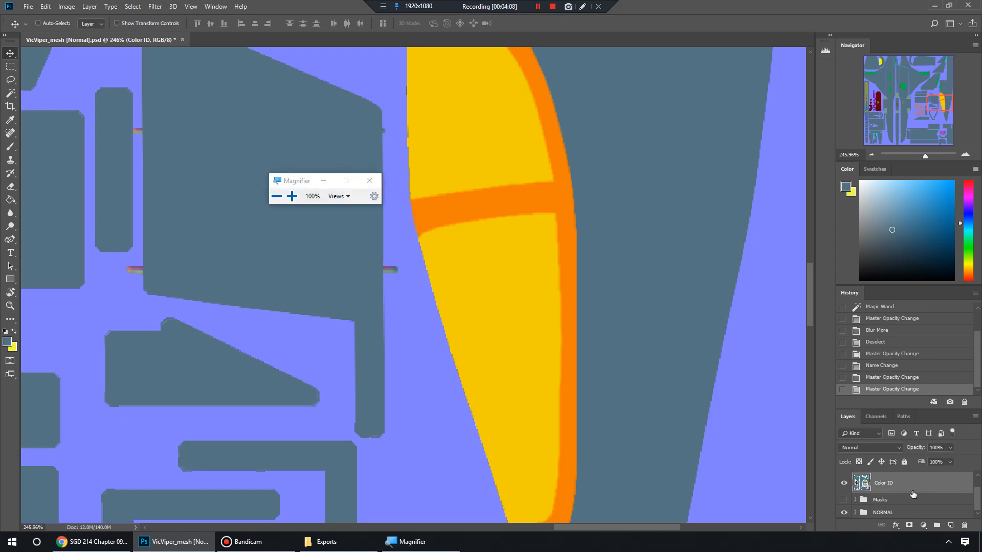
key(super+plus)
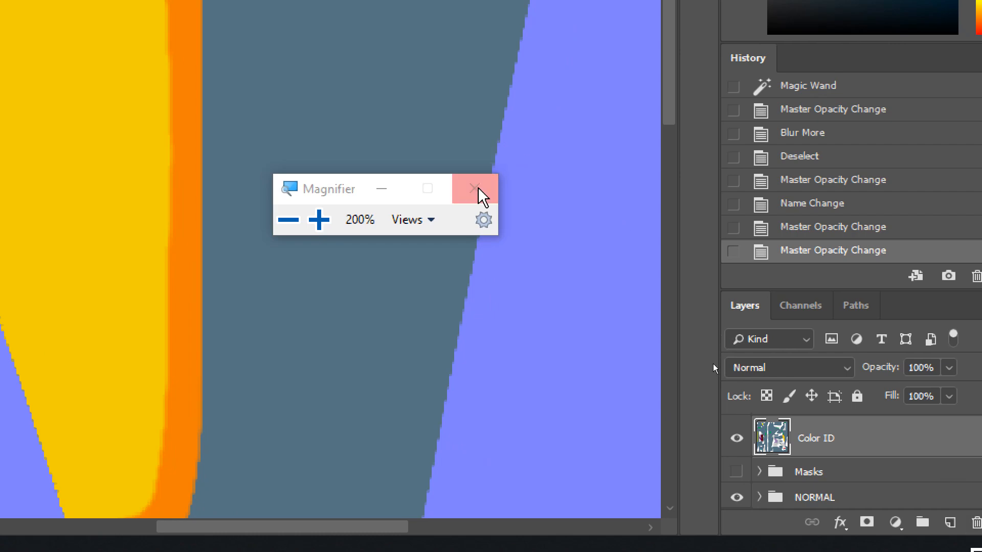
click(476, 190)
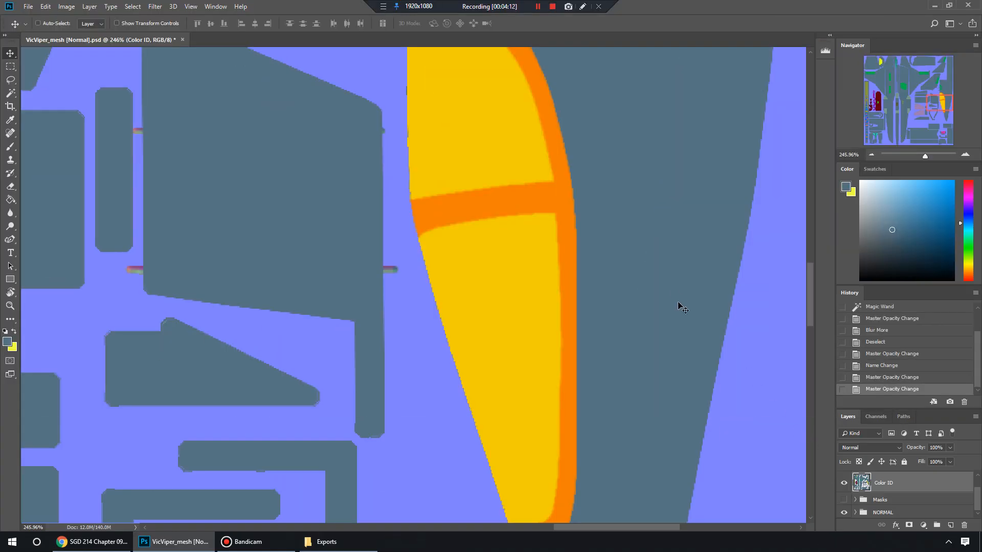
scroll(673, 292, up, 2)
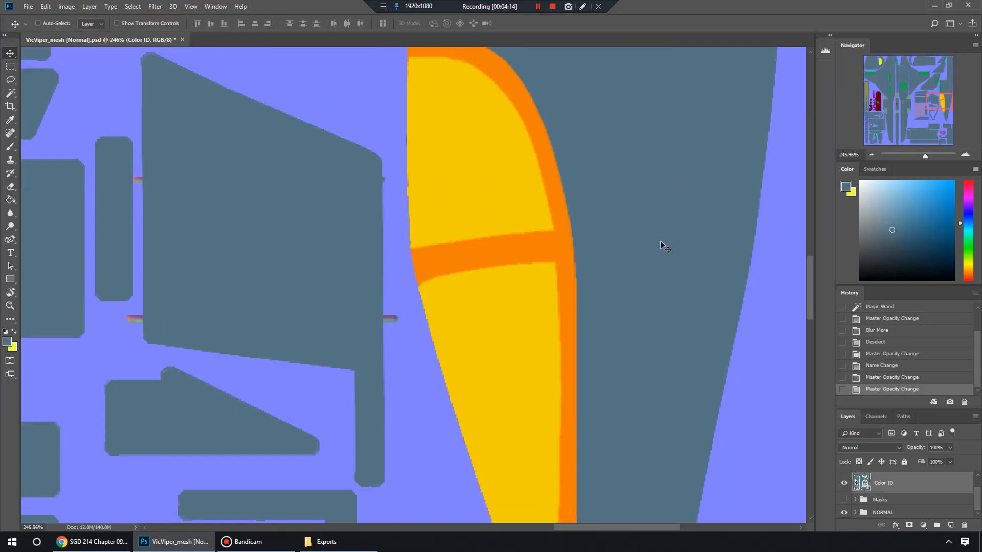
scroll(654, 248, down, 1)
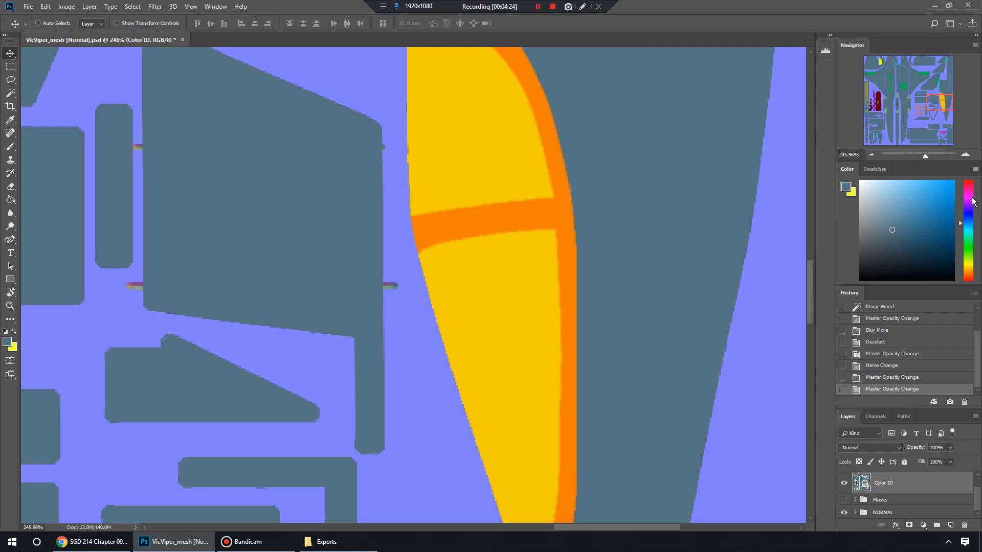
key(alt+Tab)
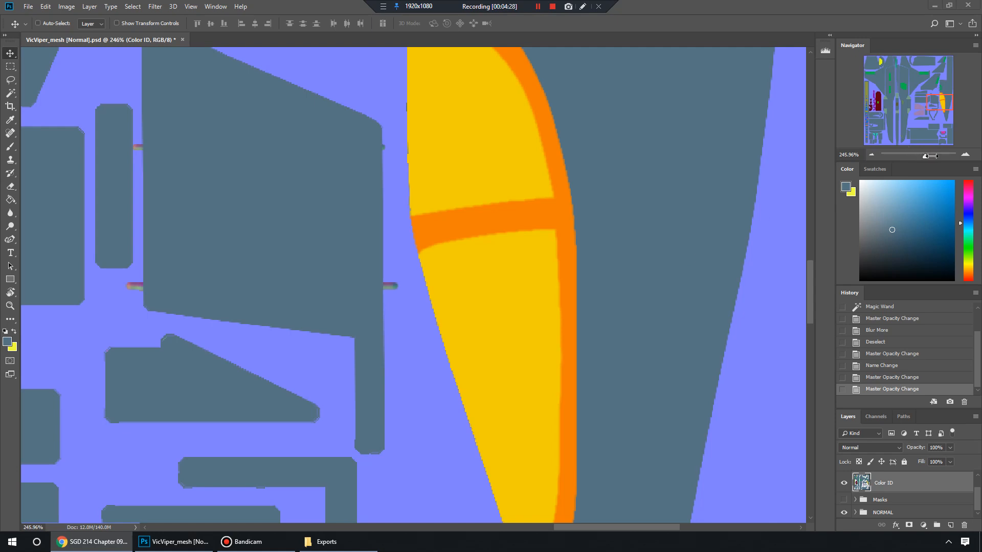
Lower the Color ID layer's opacity to 52% and examine the canopy frame against the normal map details.
drag(927, 156, 931, 156)
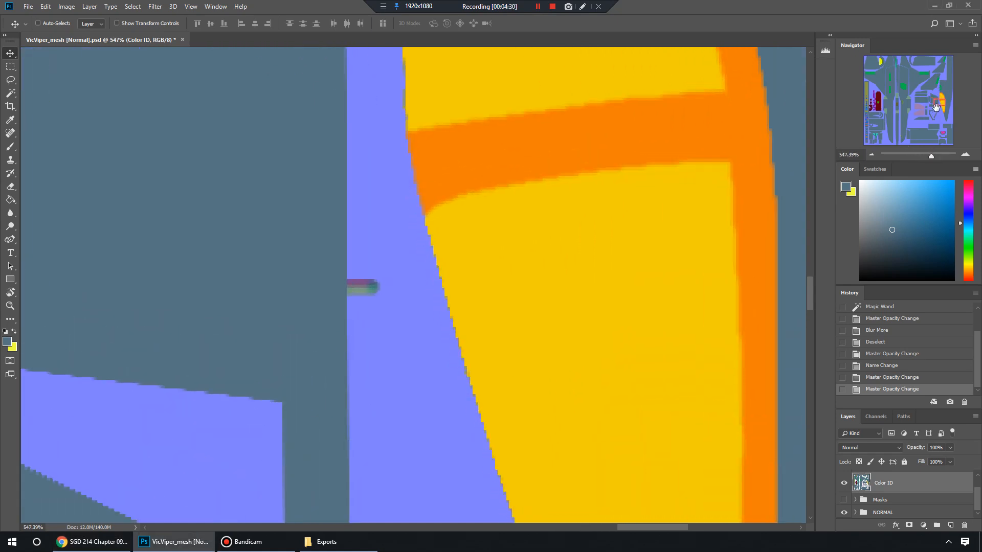
click(940, 104)
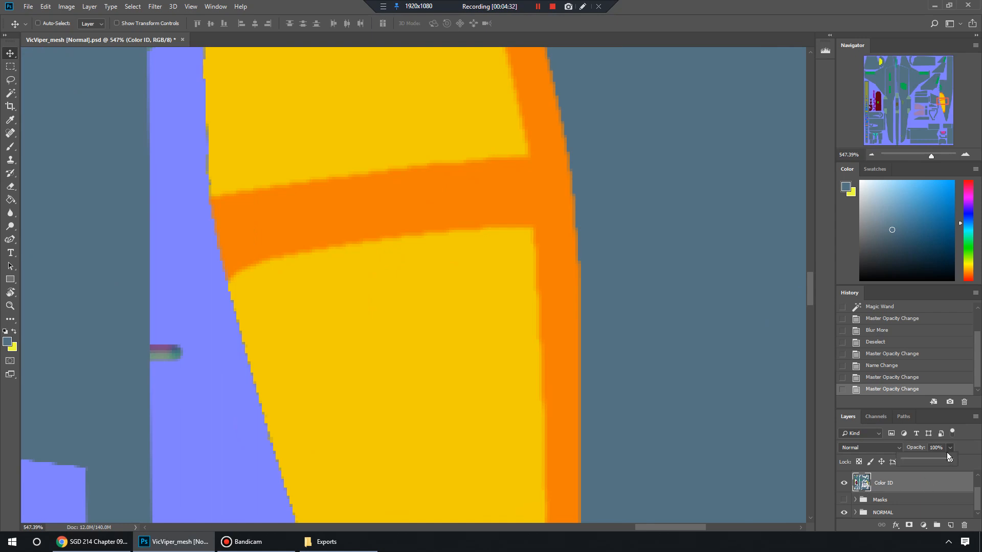
drag(946, 452, 928, 462)
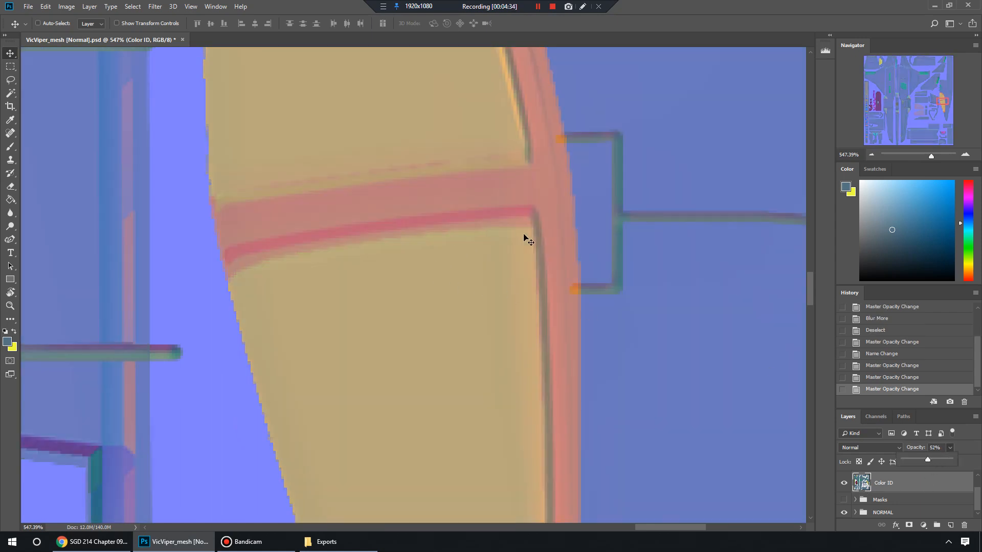
scroll(464, 218, up, 3)
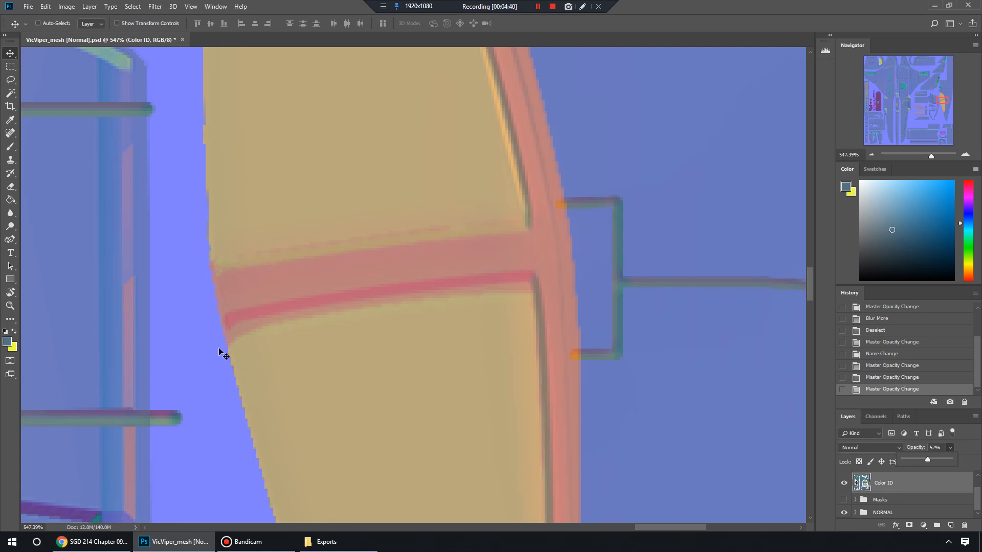
scroll(527, 271, up, 10)
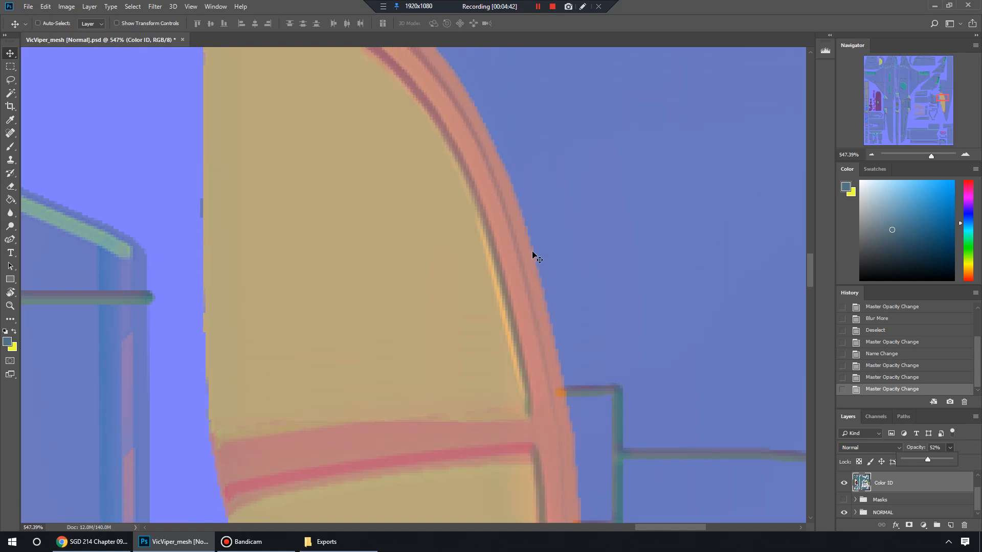
scroll(532, 254, up, 2)
scroll(518, 256, down, 3)
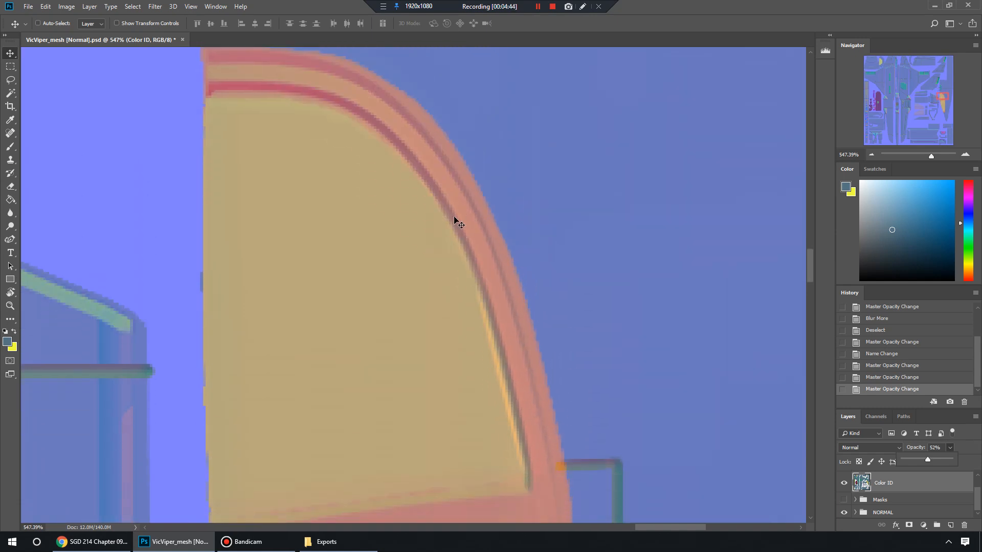
Hide and show the Color ID layer again, and compare the canopy's curved frame with the normal map beneath.
click(844, 483)
click(845, 484)
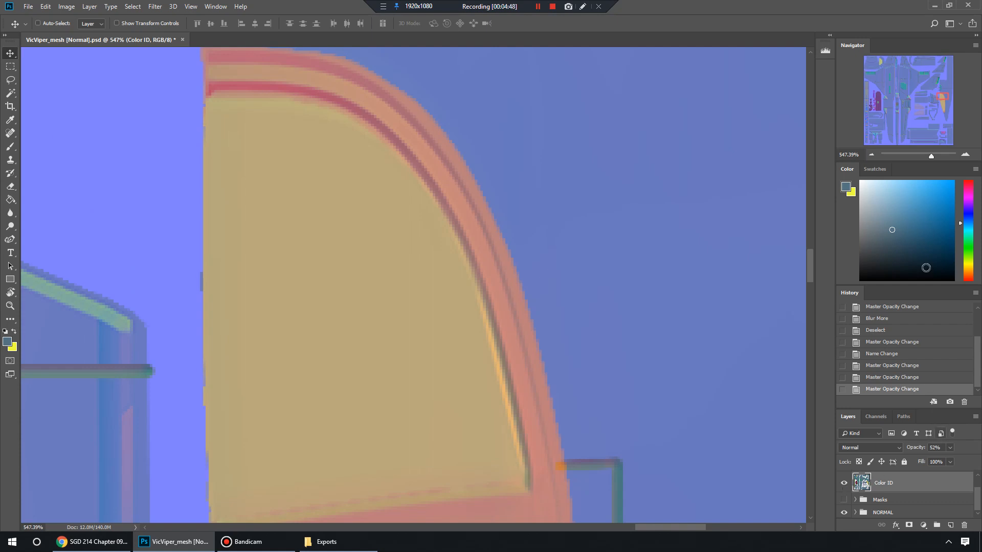
drag(944, 98, 944, 99)
scroll(626, 255, down, 5)
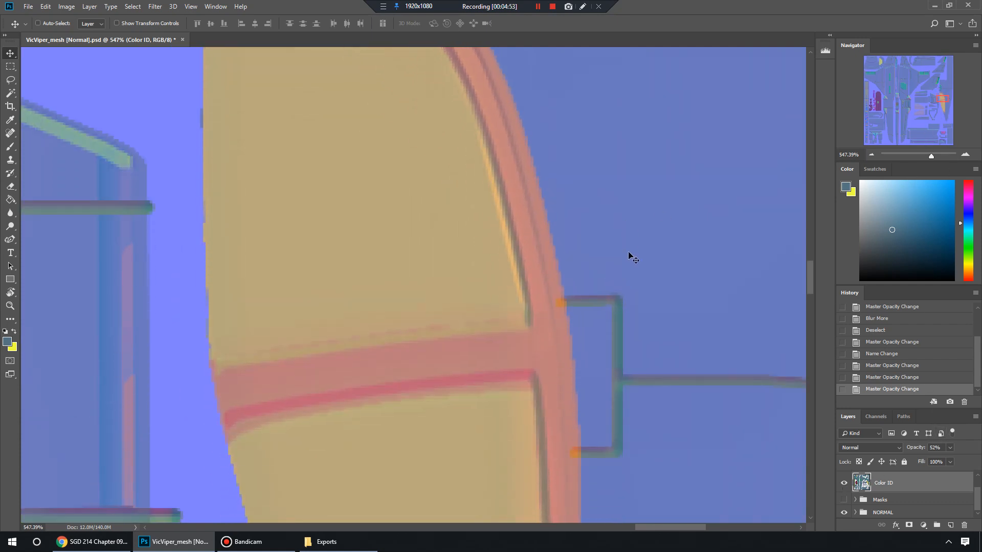
scroll(632, 255, up, 4)
scroll(634, 255, up, 1)
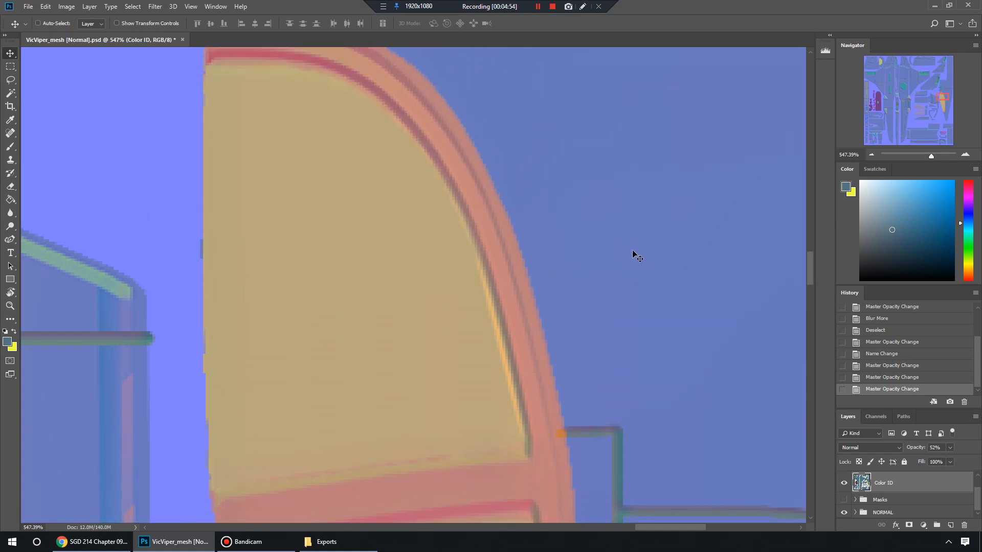
drag(932, 157, 931, 153)
drag(945, 99, 944, 97)
drag(931, 157, 931, 156)
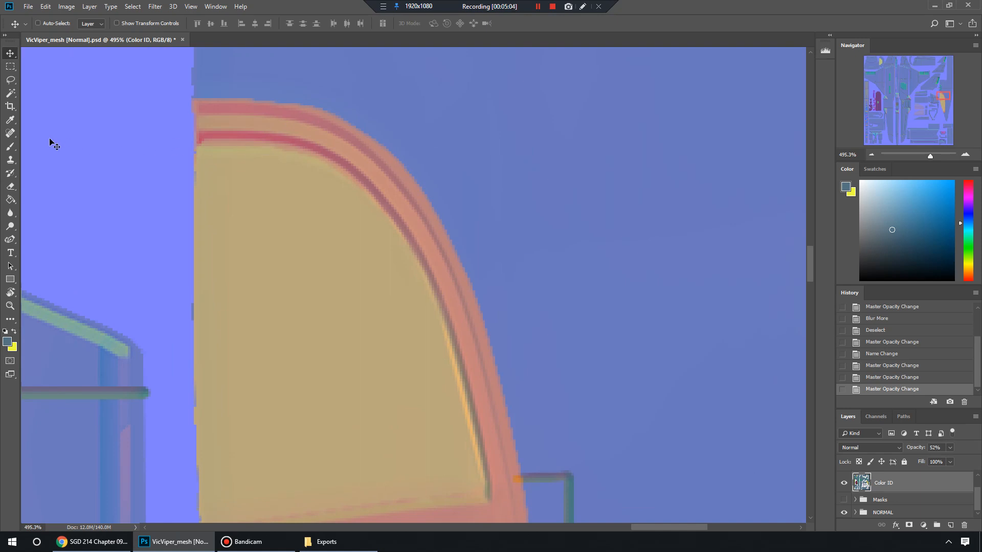
Set the Color ID layer's opacity to 100%.
click(949, 449)
drag(946, 460, 975, 459)
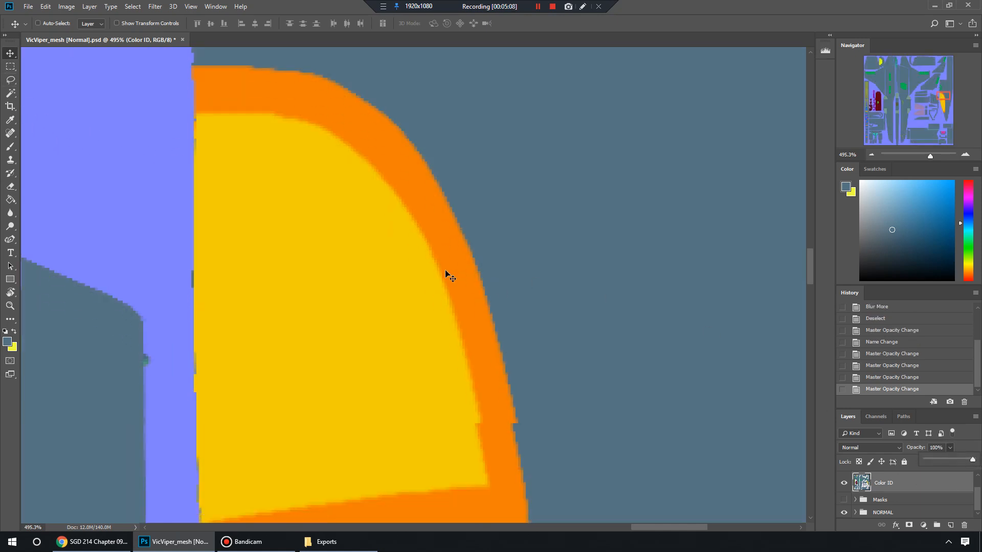
scroll(446, 275, down, 2)
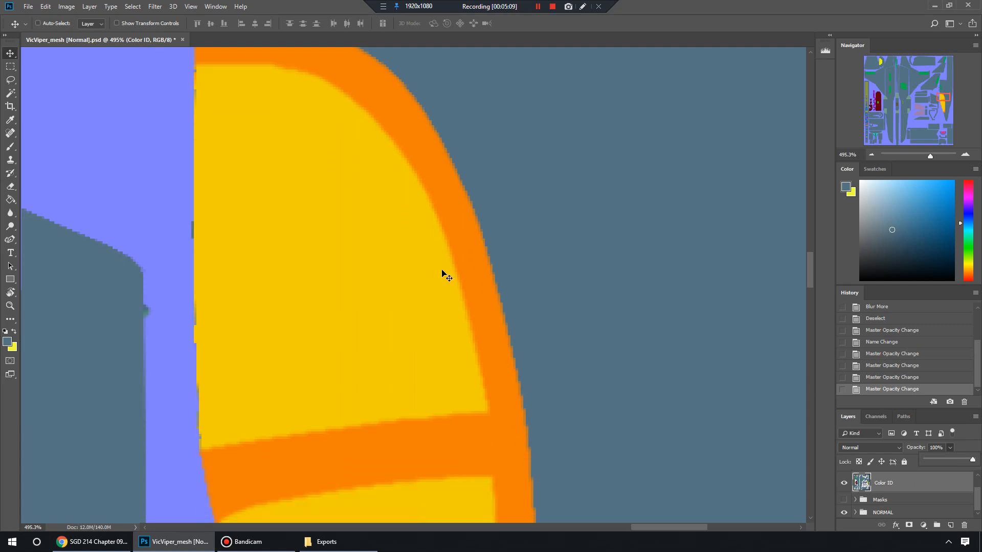
Select the orange canopy frame with the Magic Wand and switch to the Eyedropper tool.
click(10, 94)
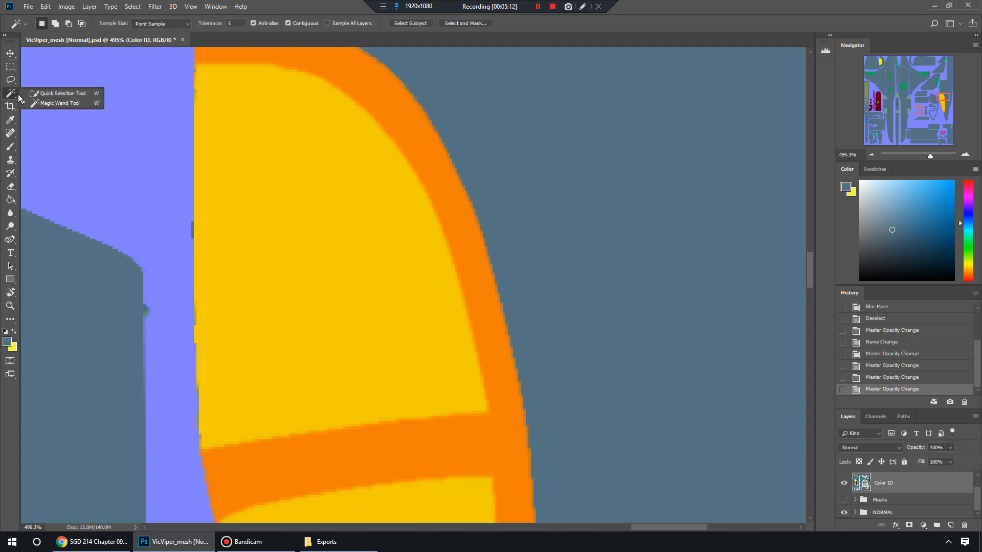
right_click(11, 94)
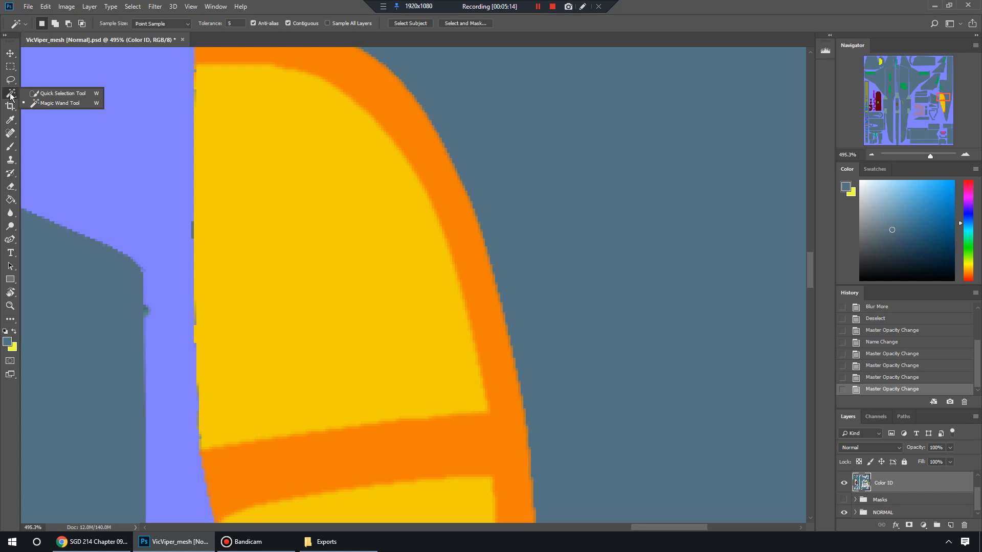
click(64, 104)
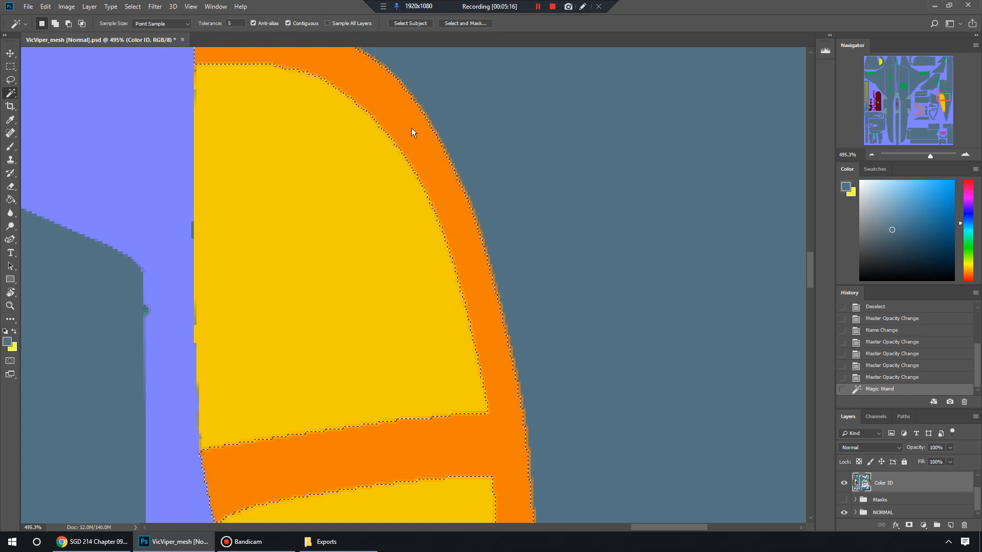
click(429, 215)
key(i)
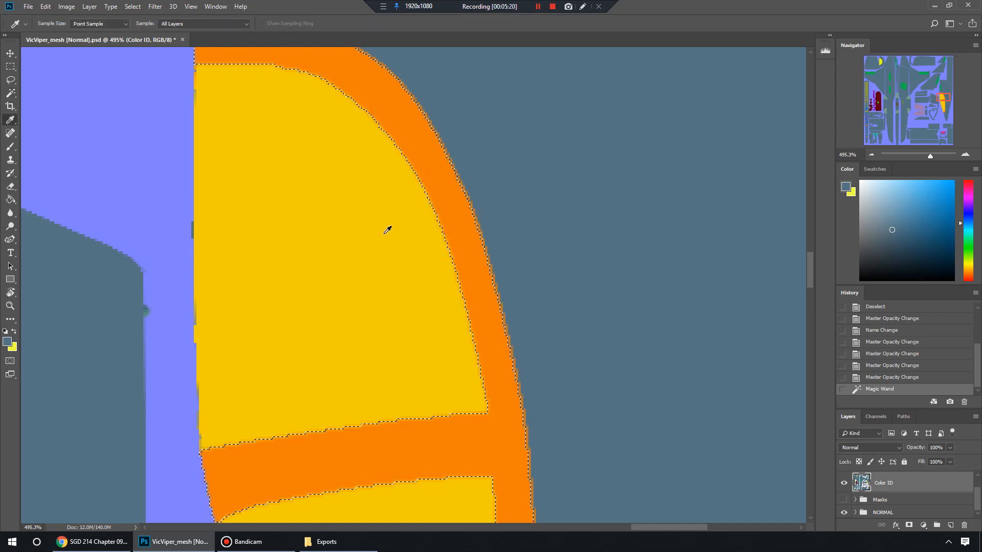
scroll(210, 115, up, 3)
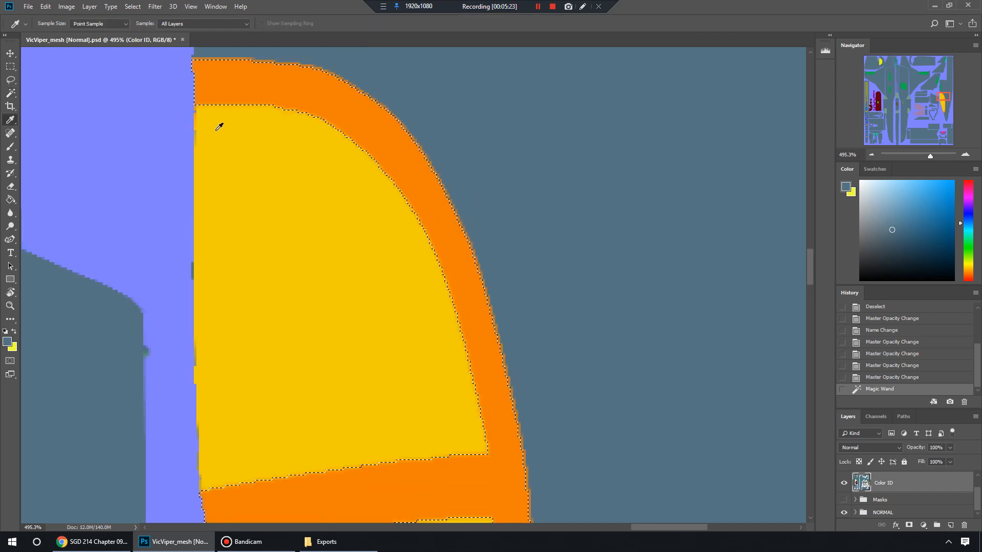
Change the foreground colour from blue-grey to a muted dark brown using an orange hue.
scroll(357, 267, down, 1)
click(970, 234)
drag(890, 225, 874, 205)
click(970, 272)
drag(970, 272, 973, 274)
click(897, 243)
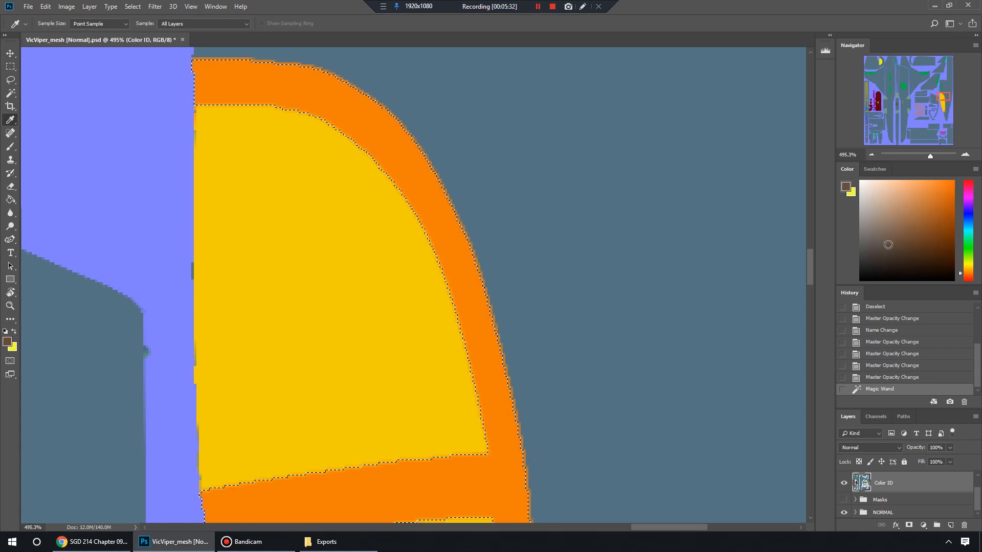
Select the upper yellow canopy pane on the Color ID layer with the Magic Wand and fill it with the brown foreground colour.
mouse_move(930, 156)
mouse_down()
mouse_move(913, 159)
mouse_move(926, 155)
mouse_up()
drag(917, 104, 948, 101)
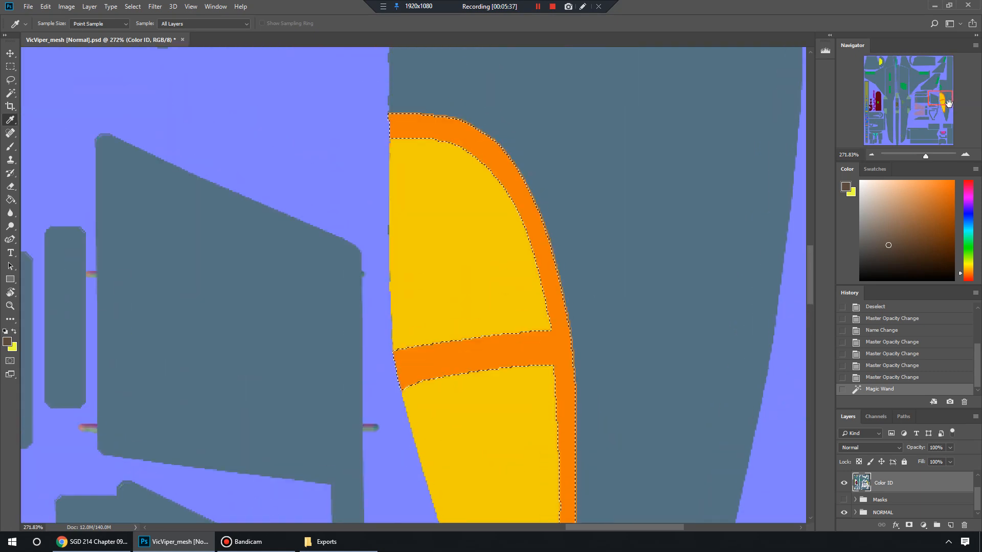
click(11, 94)
click(39, 104)
drag(445, 132, 448, 132)
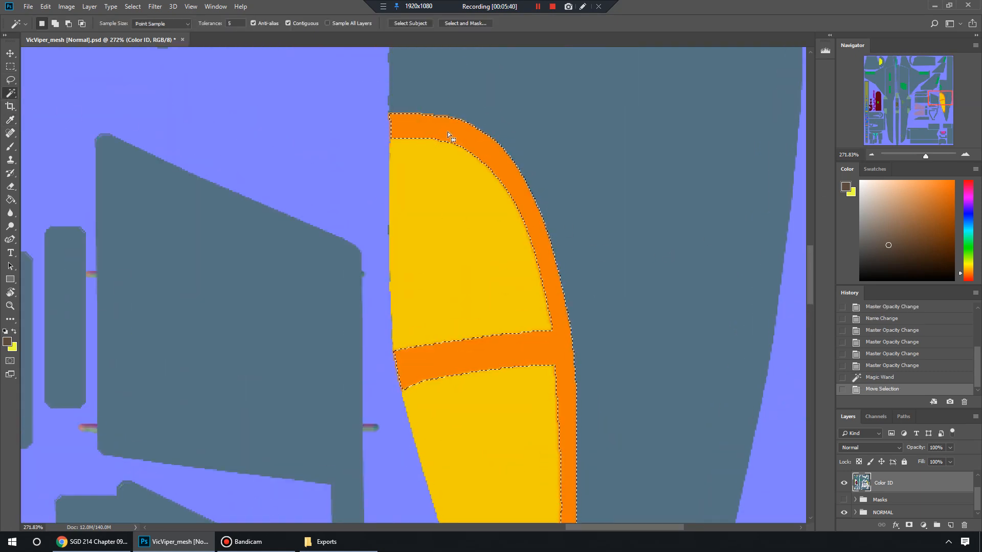
click(459, 201)
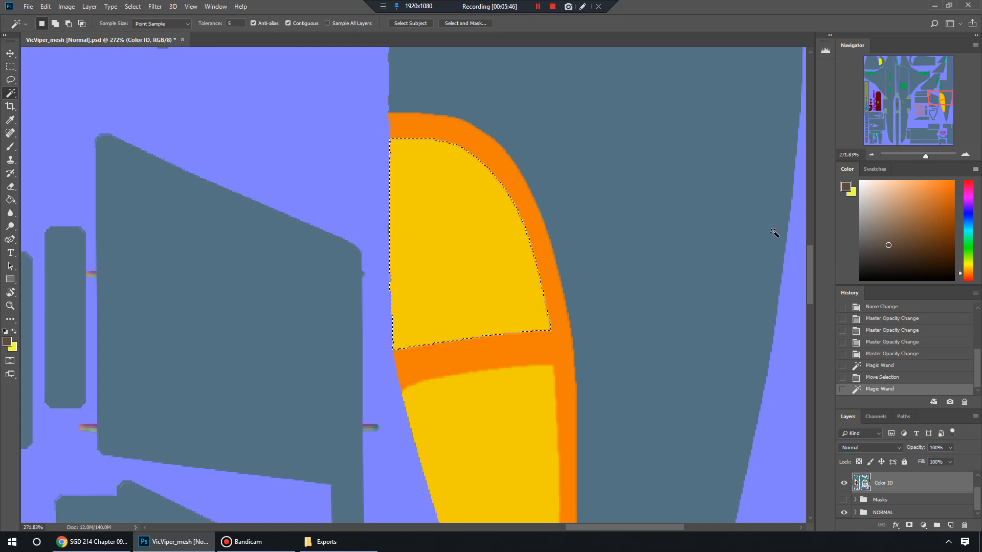
key(alt+BackSpace)
Fill the lower yellow pane and the orange canopy frame with the same brown, and clear the selection.
click(516, 425)
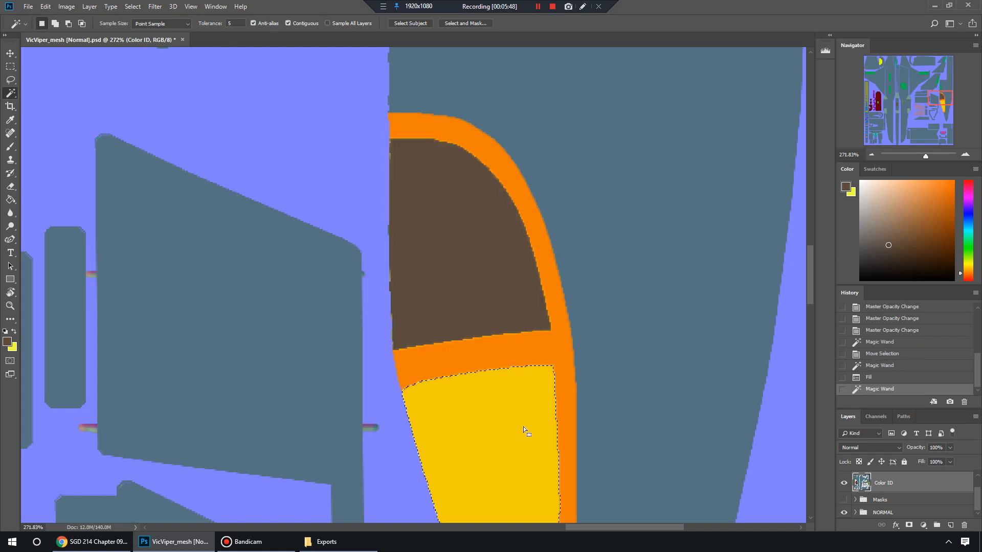
key(alt+BackSpace)
click(529, 348)
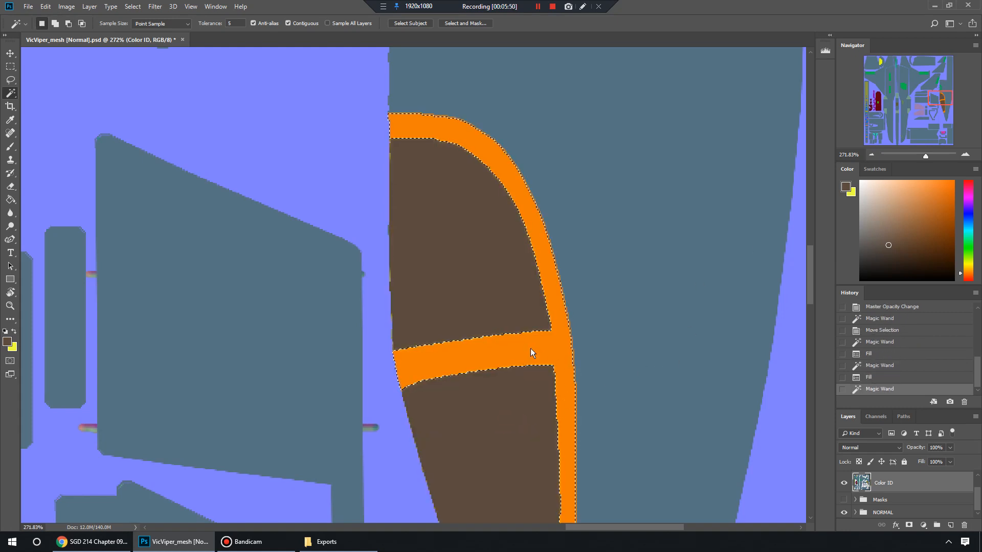
key(alt+BackSpace)
key(ctrl+d)
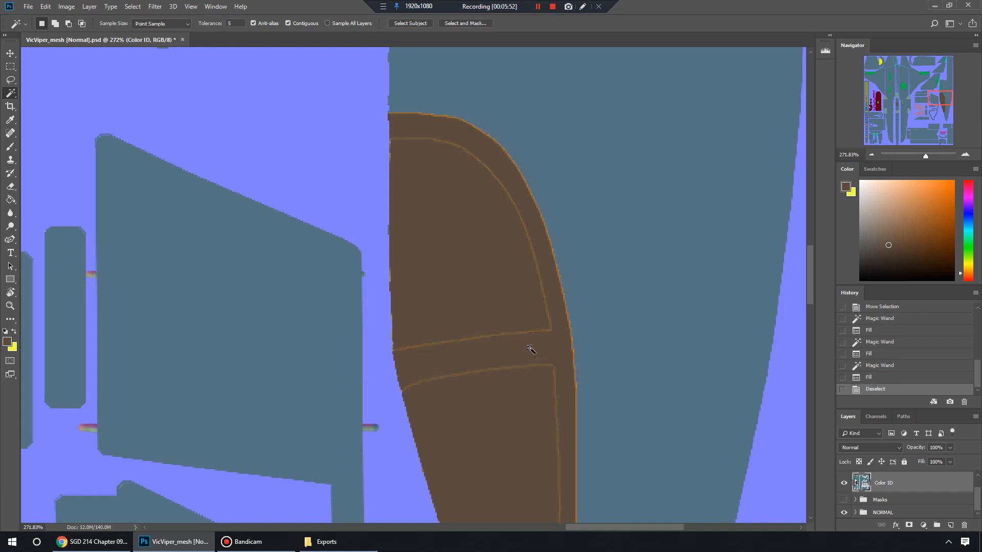
Paint over the leftover seam lines inside the brown canopy with the Brush at size 40.
scroll(498, 248, up, 3)
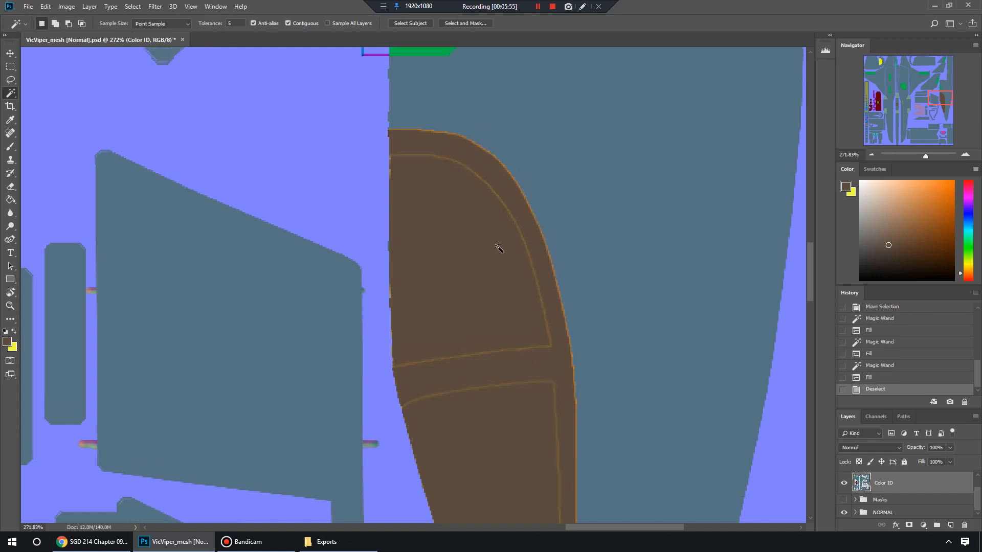
scroll(501, 248, down, 4)
key(b)
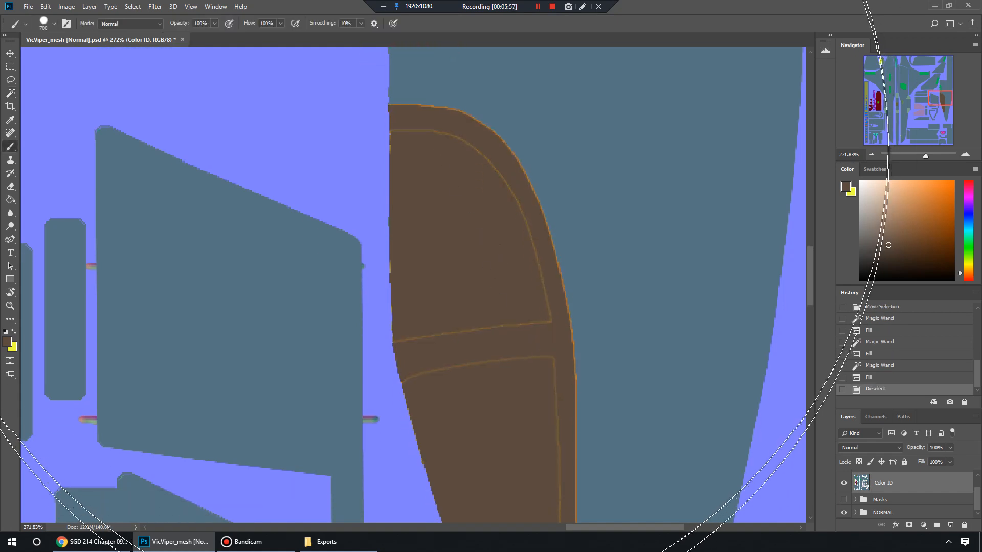
key(bracketleft)
key(bracketleft)
key(bracketleft)
key(bracketleft)
key(bracketleft)
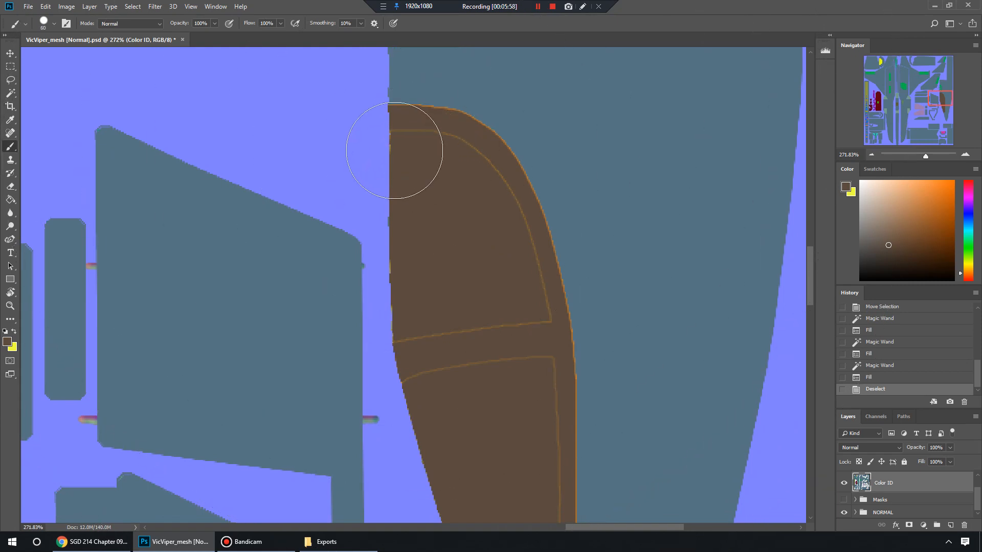
click(400, 145)
mouse_move(452, 160)
mouse_down()
mouse_move(505, 222)
mouse_move(532, 309)
mouse_move(524, 341)
mouse_move(446, 335)
mouse_move(414, 354)
mouse_move(420, 379)
mouse_move(535, 368)
mouse_up()
scroll(539, 314, down, 5)
mouse_move(532, 199)
mouse_down()
mouse_move(531, 376)
mouse_move(542, 321)
mouse_move(538, 363)
mouse_move(547, 360)
mouse_move(529, 362)
mouse_move(541, 308)
mouse_move(541, 421)
mouse_move(509, 463)
mouse_up()
Examine the leftover orange fringe along the canopy's outer curve up close.
scroll(529, 362, down, 2)
scroll(529, 362, down, 2)
scroll(537, 333, up, 4)
scroll(497, 186, up, 6)
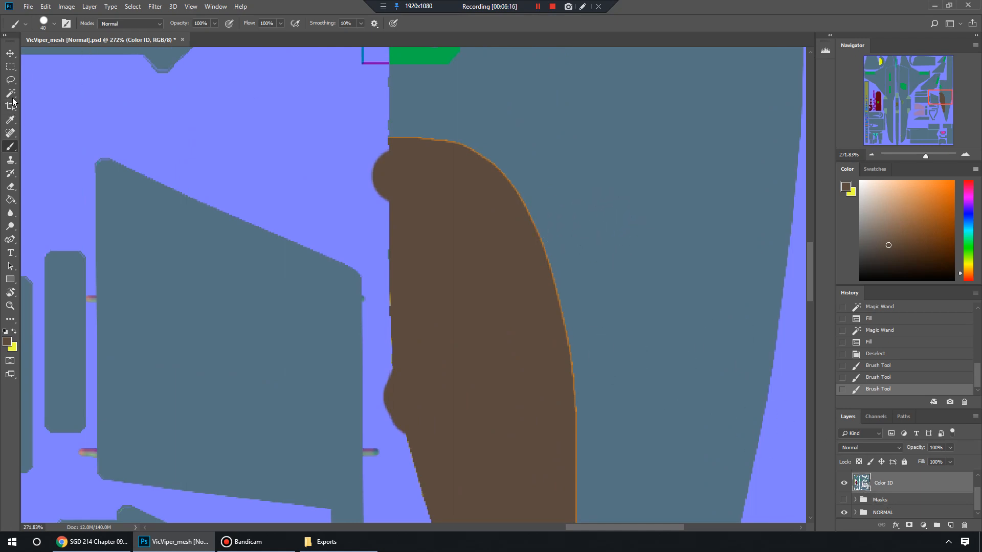
drag(926, 156, 933, 156)
drag(943, 97, 944, 98)
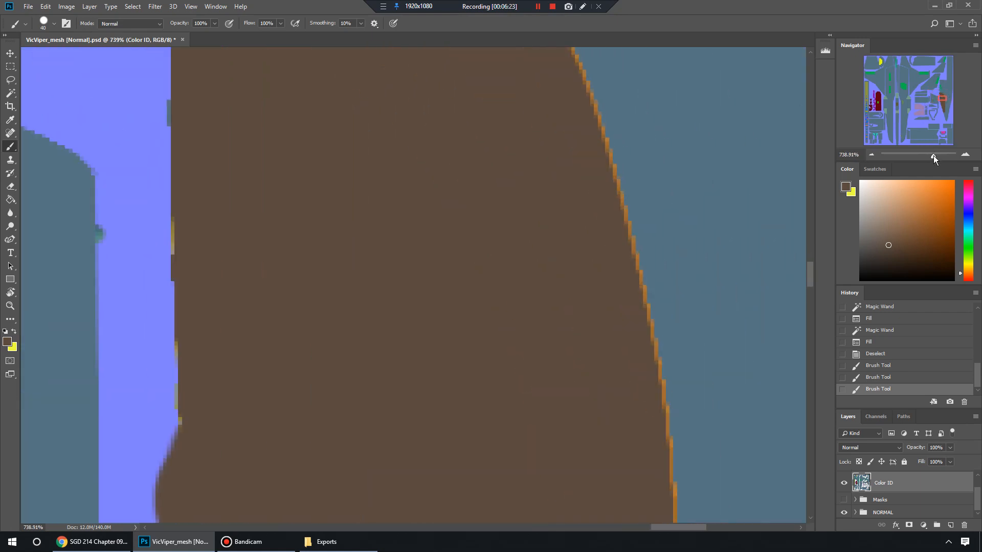
drag(934, 158, 929, 160)
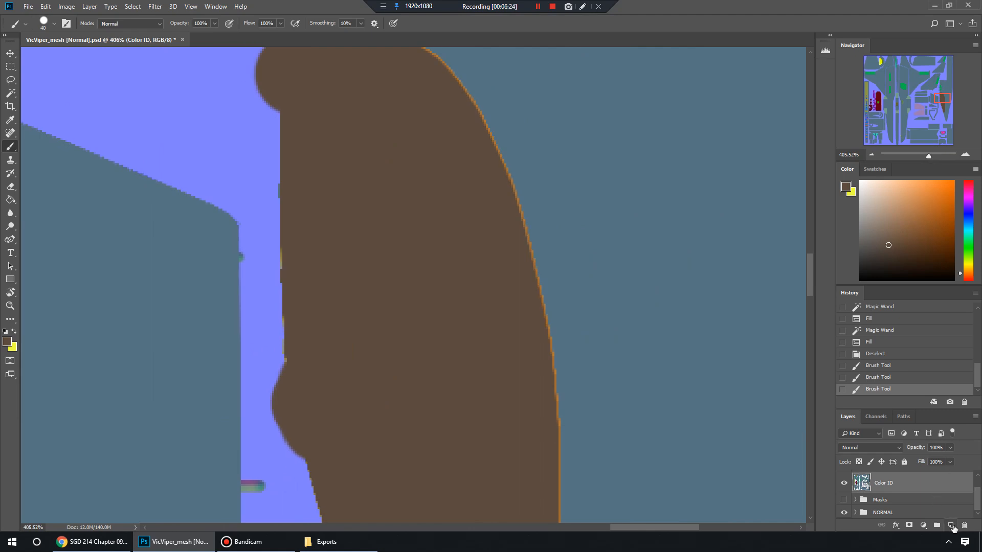
Create a new empty layer above the Color ID layer and briefly magnify the layer list to check it.
click(951, 526)
key(super+plus)
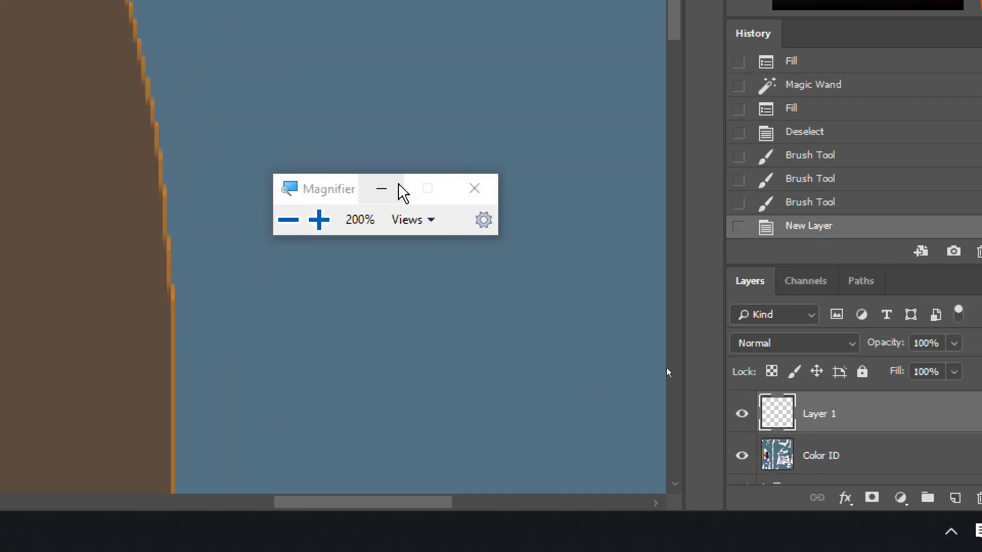
click(399, 187)
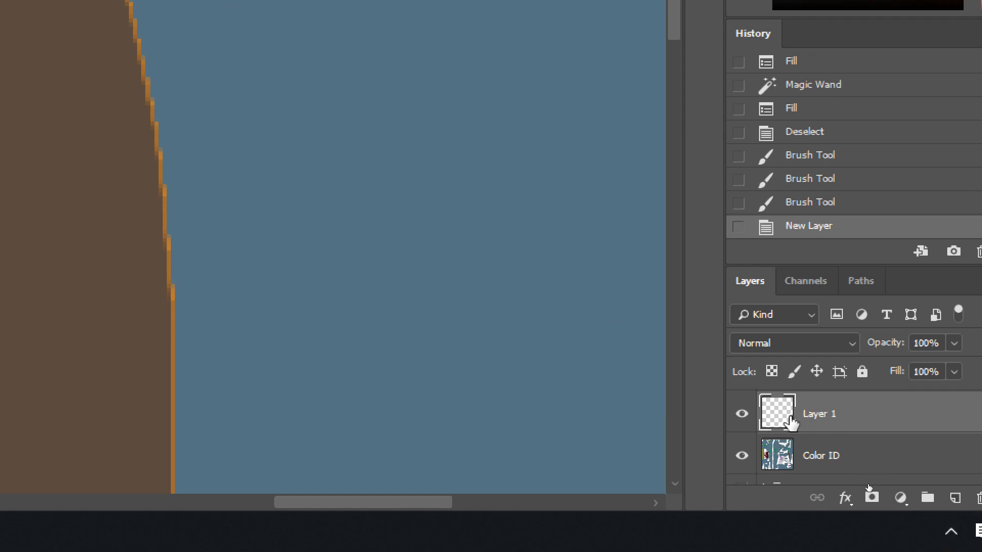
key(super+minus)
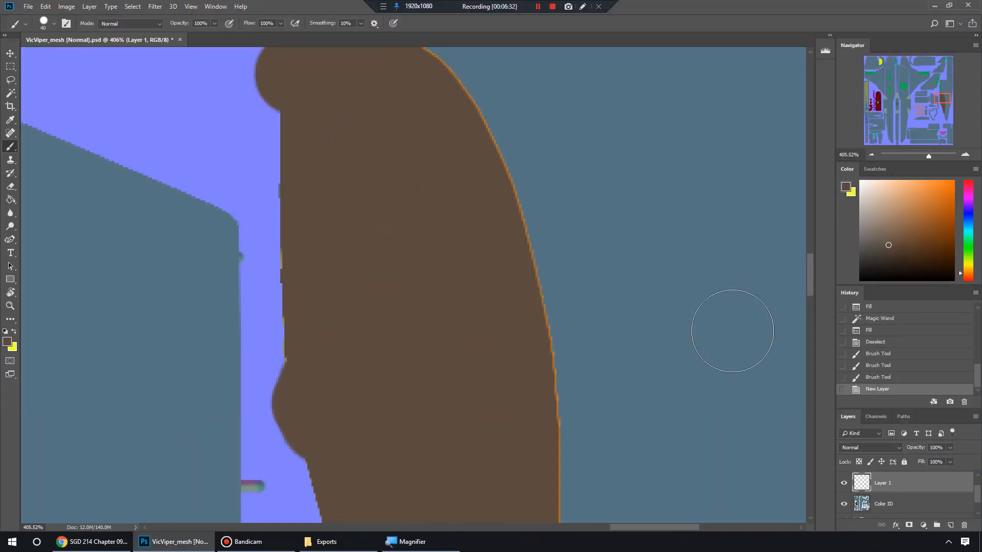
Select the brown canopy on the Color ID layer with the Magic Wand and fill that selection with brown on Layer 1.
scroll(498, 225, up, 5)
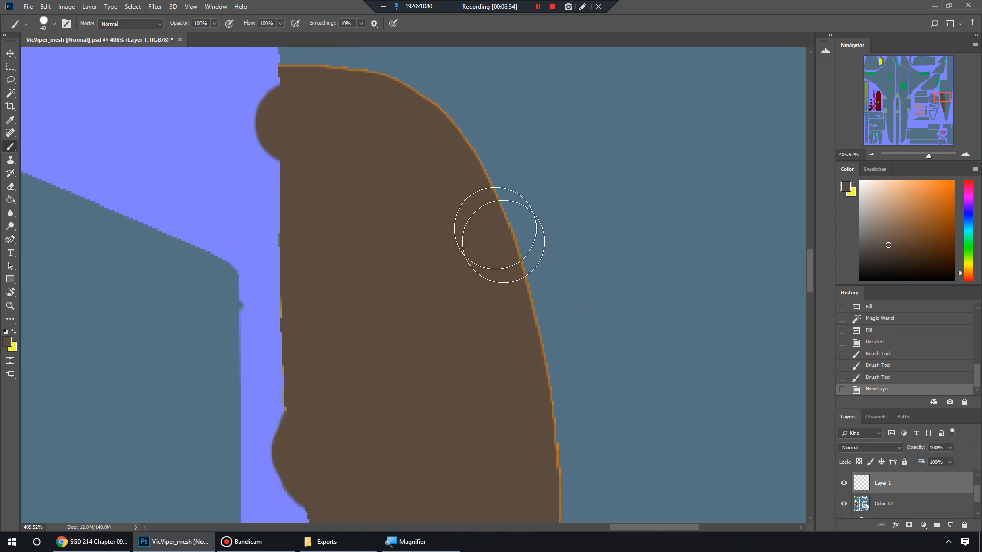
scroll(518, 226, down, 3)
scroll(518, 226, down, 2)
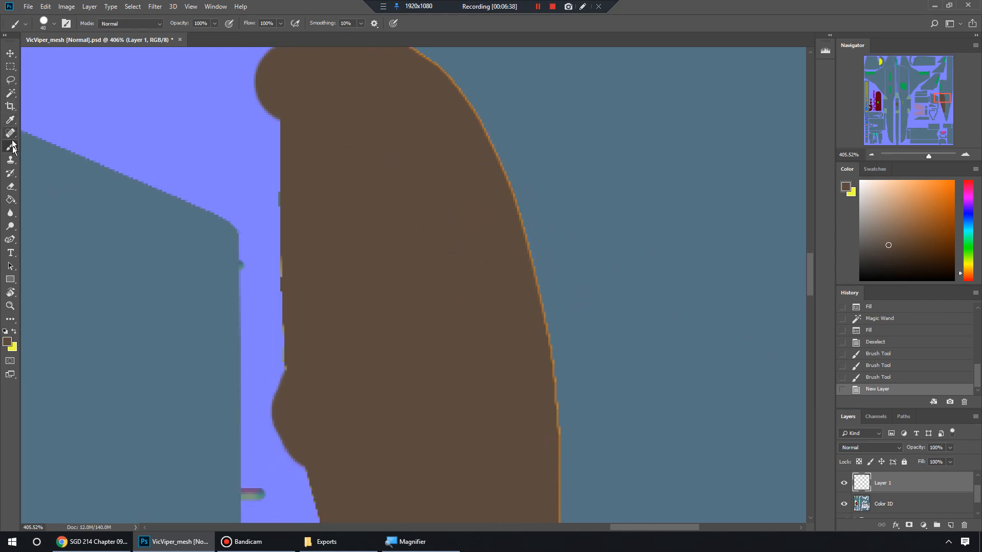
click(10, 94)
click(55, 104)
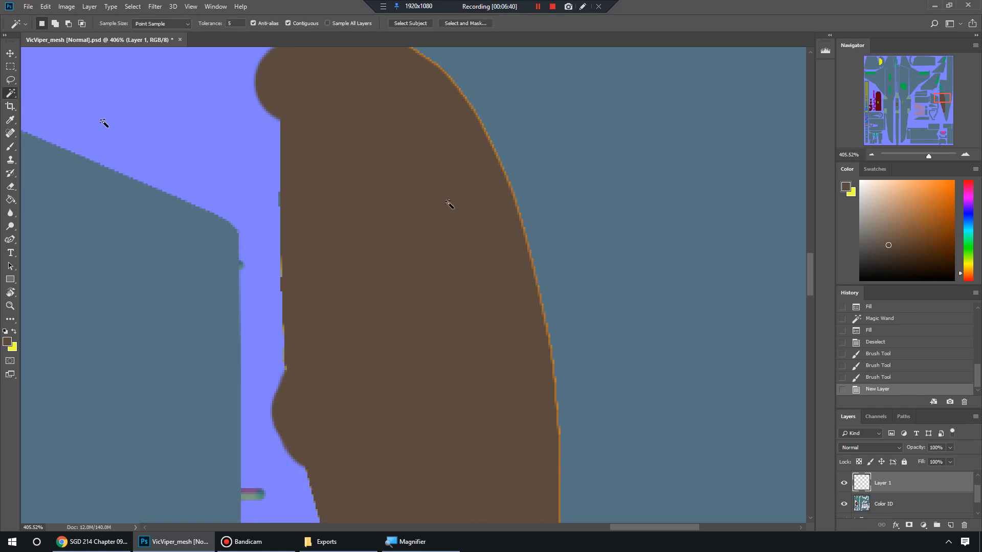
click(456, 201)
key(ctrl+d)
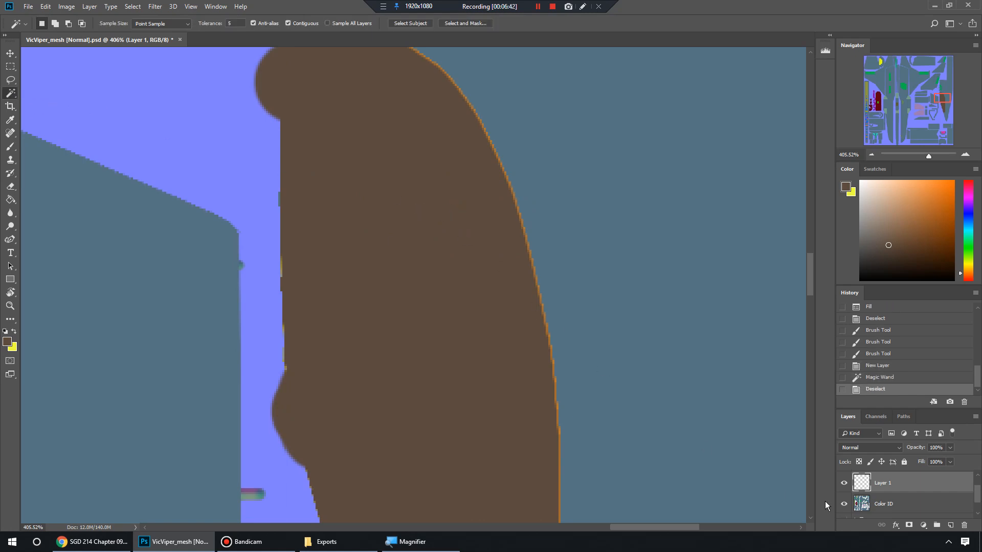
click(911, 509)
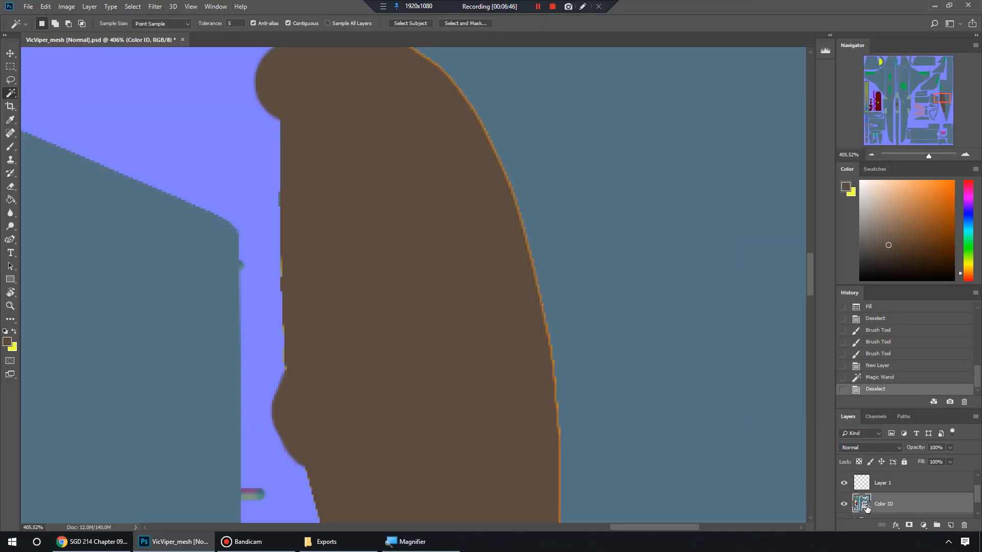
click(391, 264)
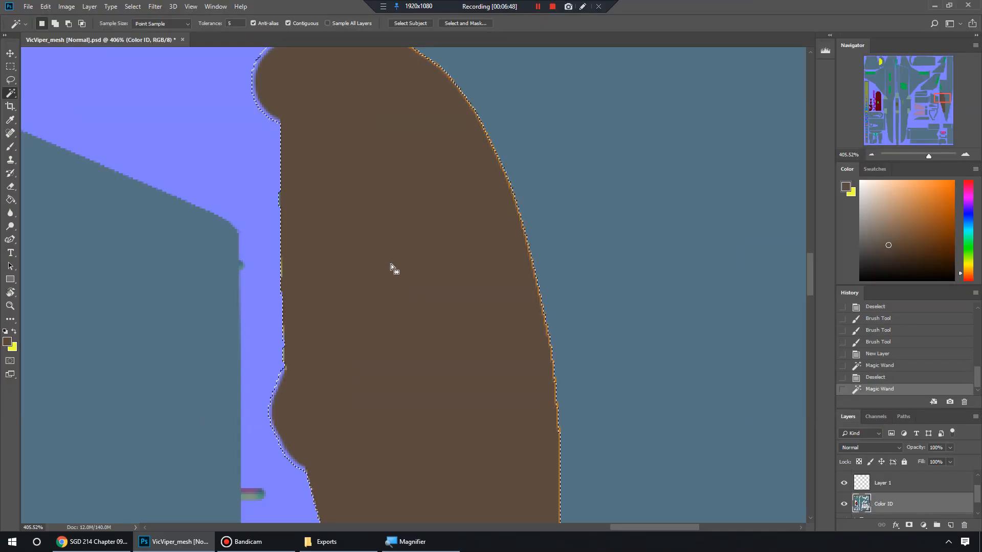
click(915, 483)
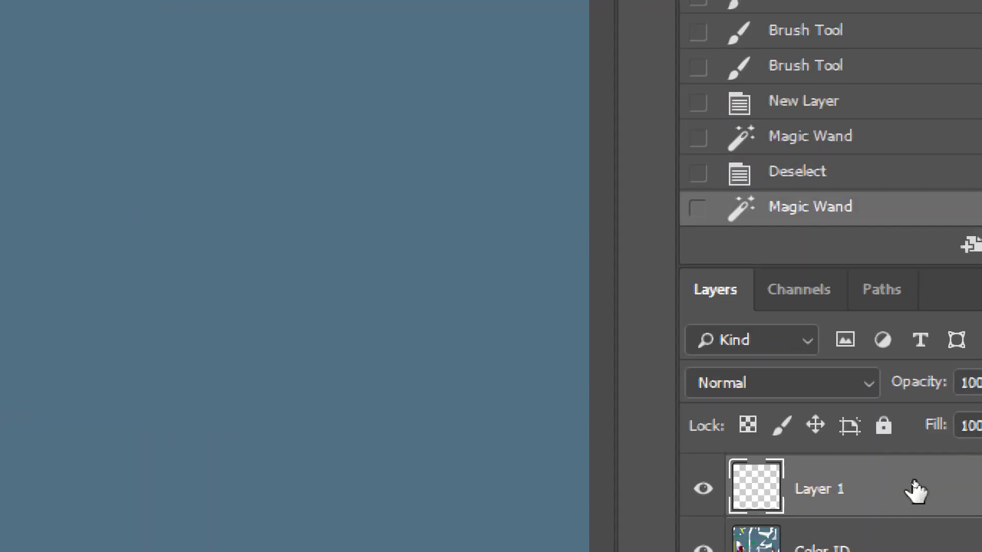
key(alt+BackSpace)
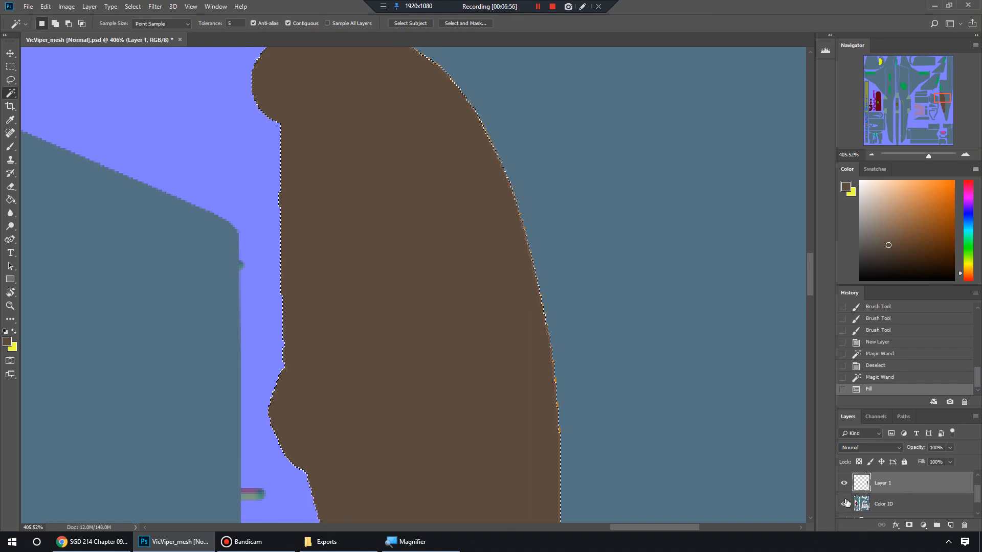
Hide the Color ID layer, clear the selection, and compare the brown canopy shape with the normal map.
click(845, 504)
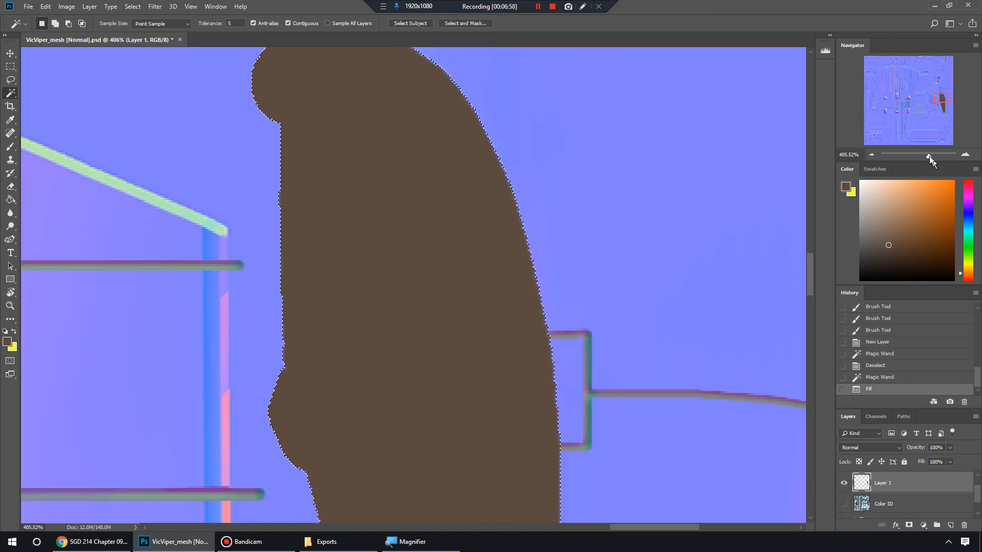
drag(929, 156, 922, 157)
key(ctrl+d)
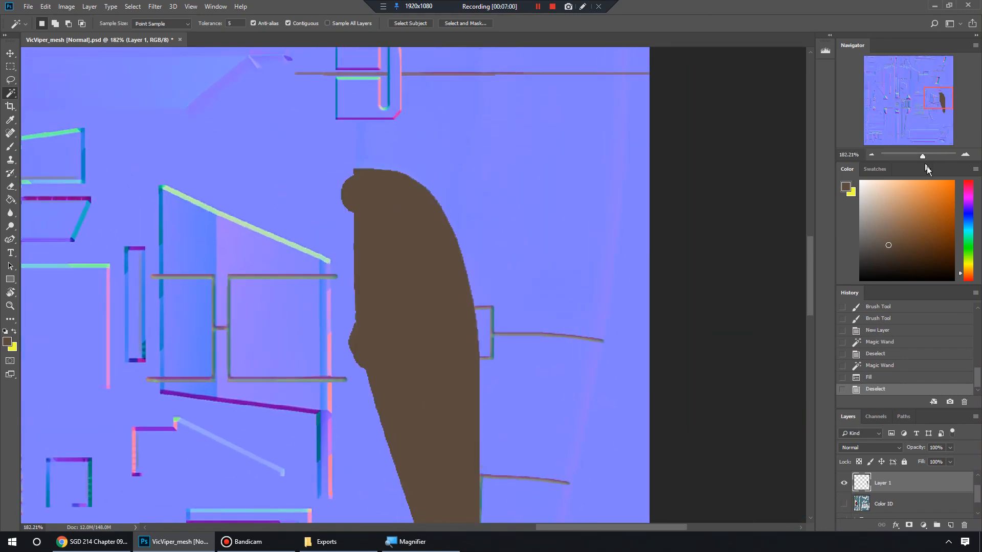
click(845, 505)
click(849, 508)
scroll(918, 485, down, 1)
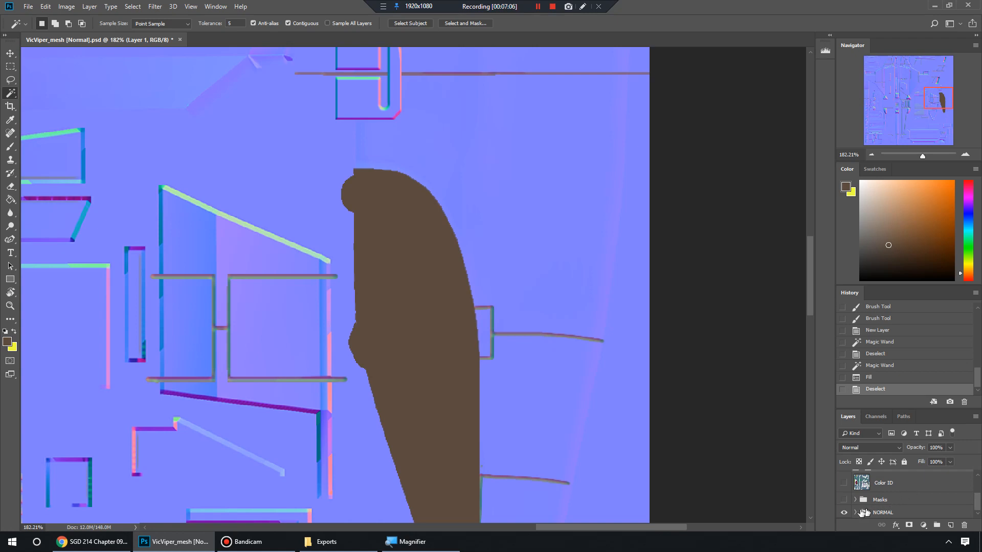
scroll(915, 493, up, 1)
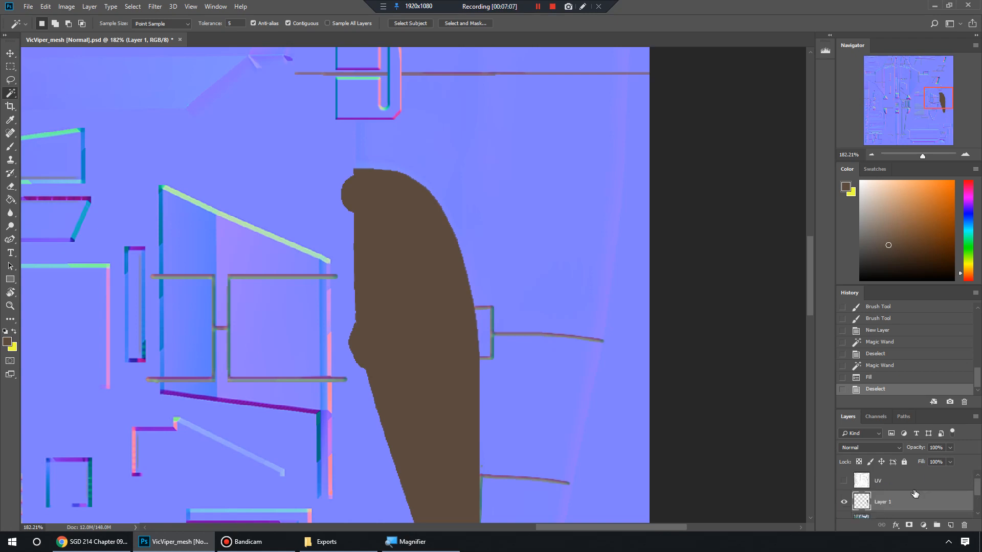
Set Layer 1's opacity to 100%, show the Color ID layer again and hide Layer 1.
click(950, 449)
drag(944, 460, 953, 460)
scroll(865, 499, down, 1)
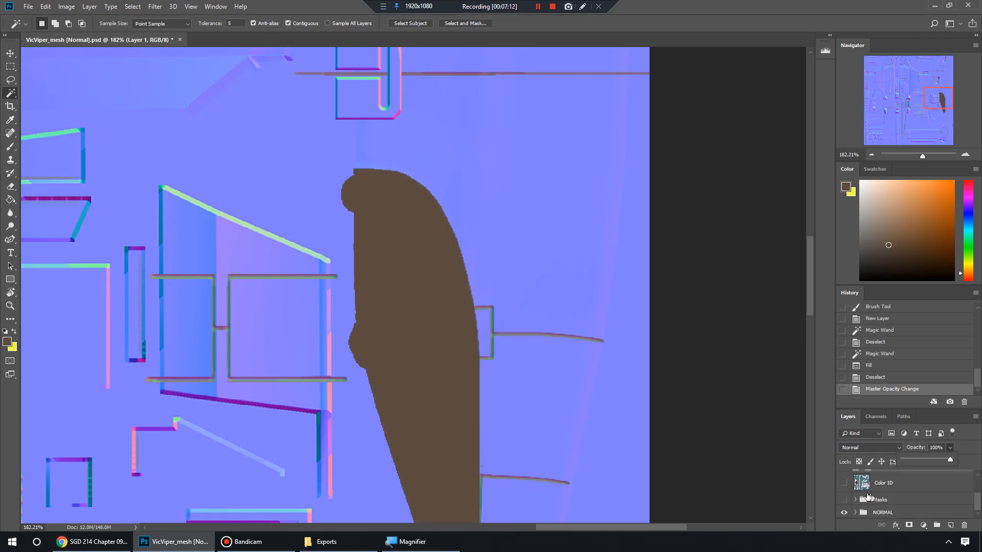
click(844, 505)
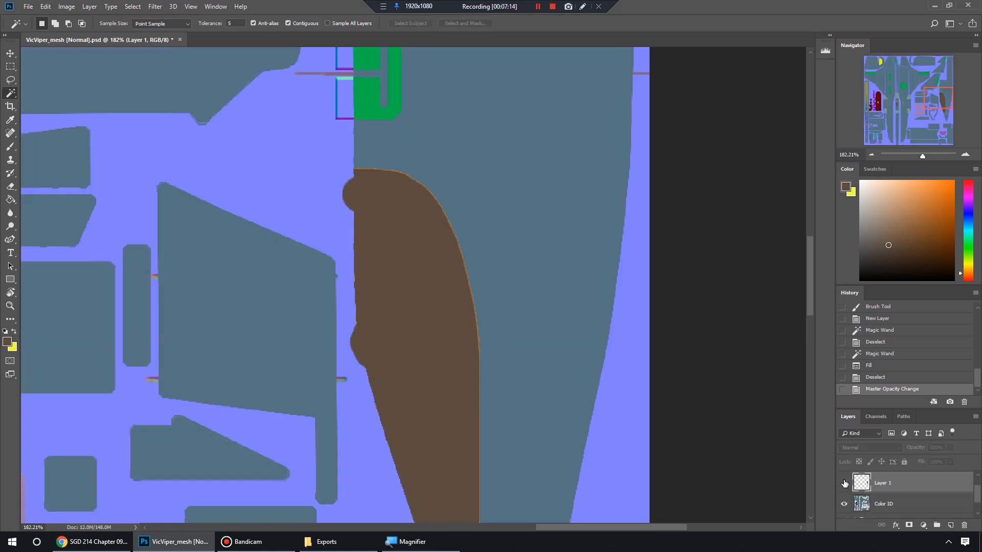
scroll(434, 267, up, 3)
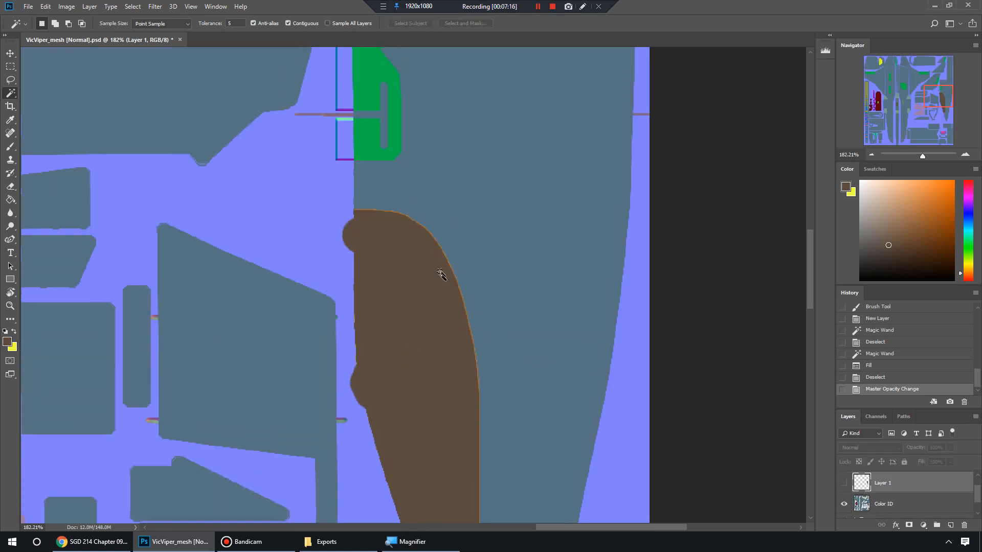
scroll(483, 280, down, 6)
Sample the blue-grey beside the canopy as the foreground colour, switch to the Magic Wand, and toggle Layer 1's visibility.
key(i)
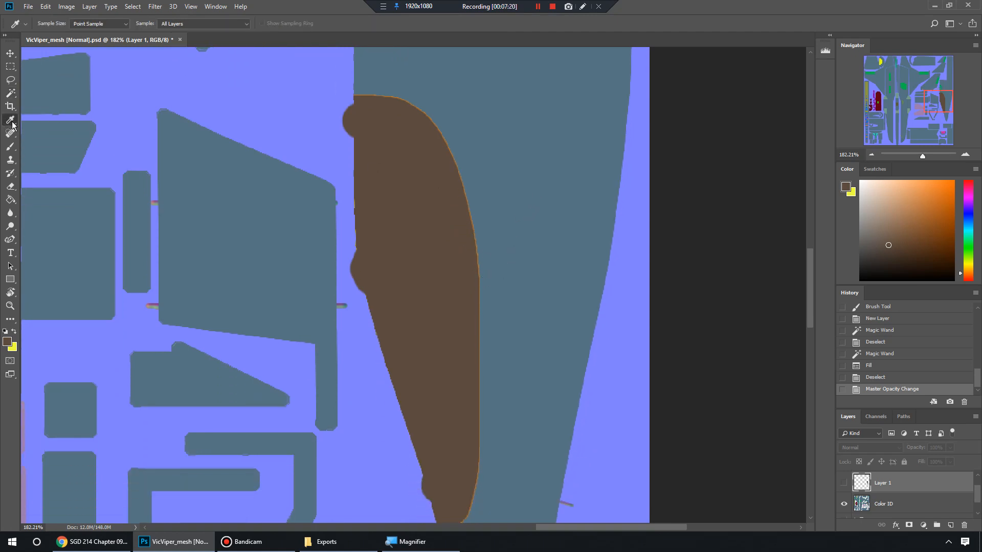
click(522, 153)
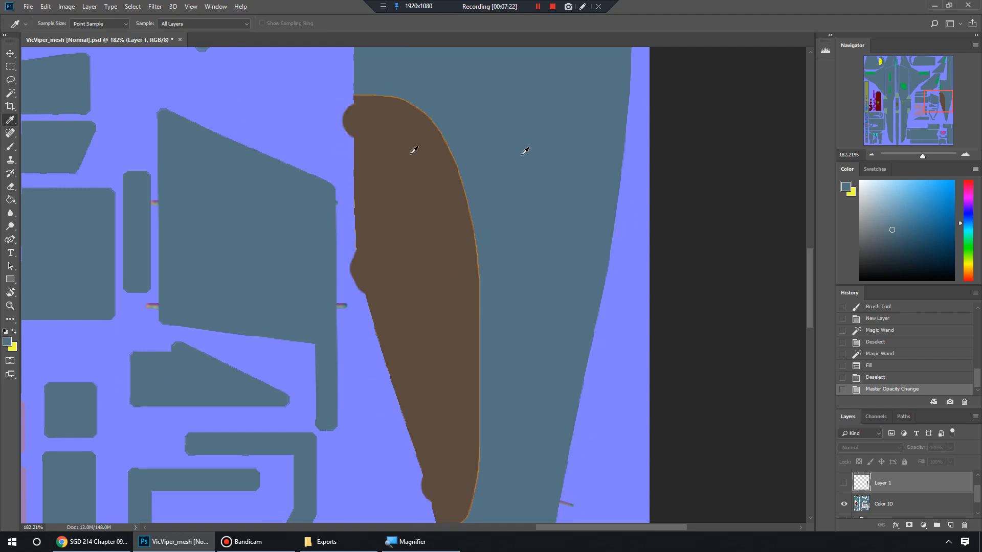
click(10, 94)
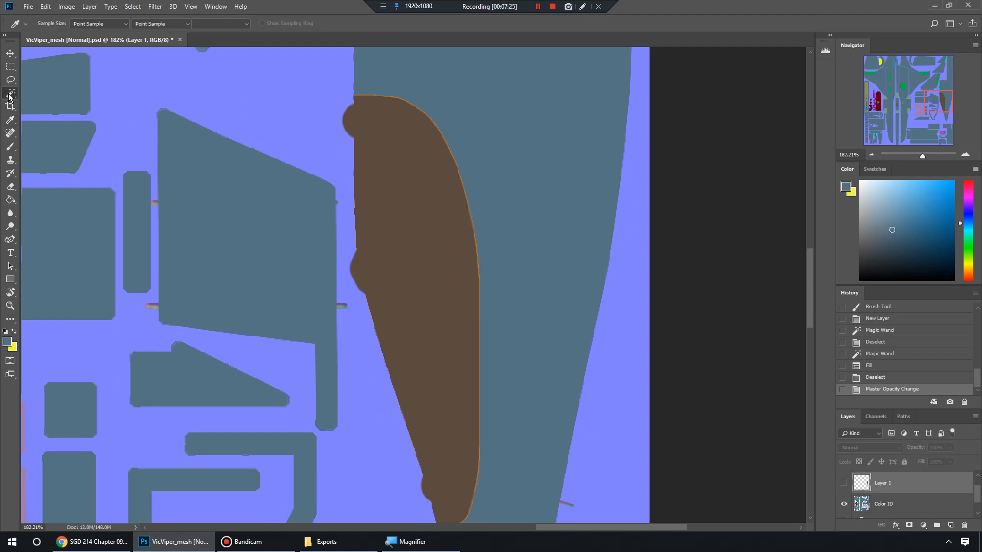
click(844, 484)
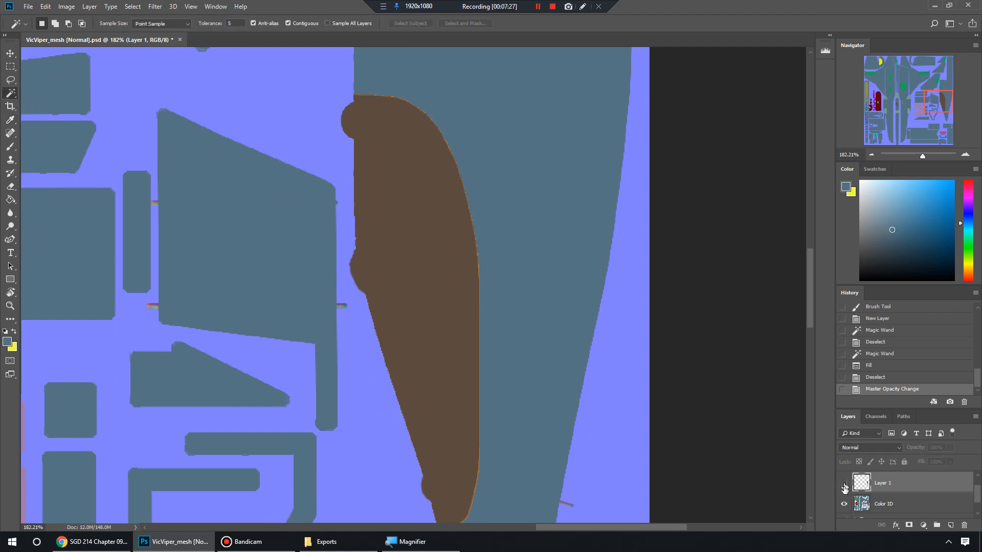
Compare Layer 1's brown canopy with the normal map by hiding and reshowing Color ID, and leave Layer 1 hidden.
click(844, 504)
click(844, 484)
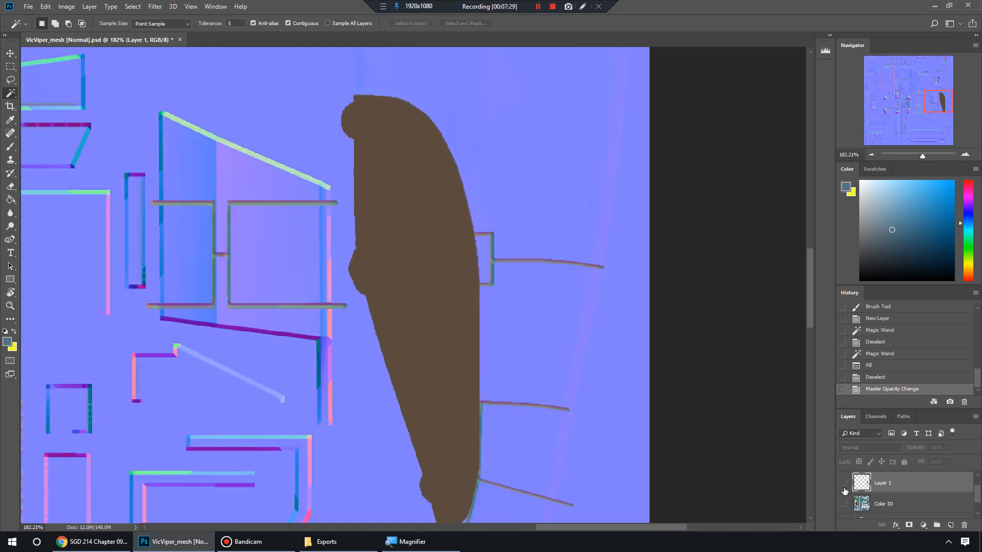
click(844, 484)
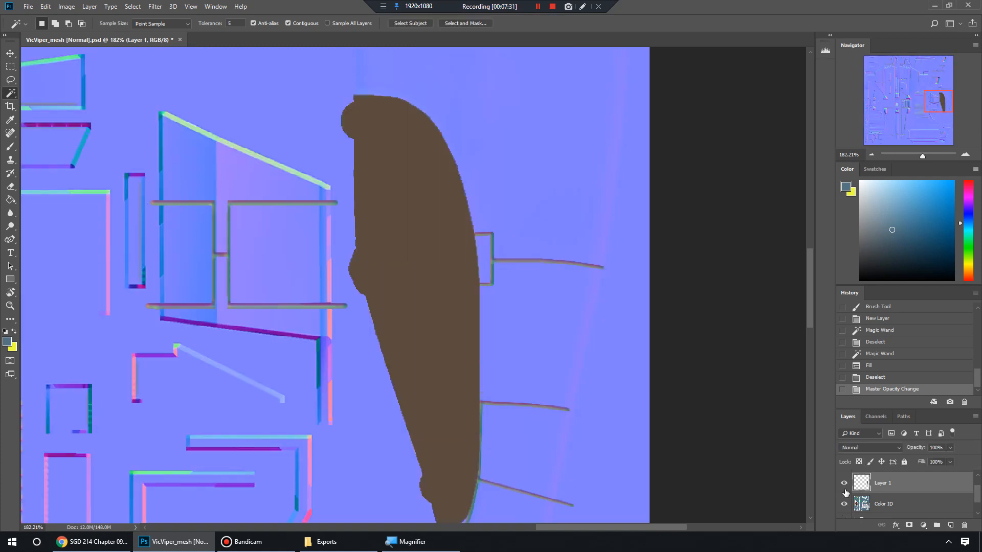
click(844, 484)
Select the brown canopy with the Magic Wand, fill it with the sampled blue-grey on the Color ID layer, and clear the selection.
click(443, 261)
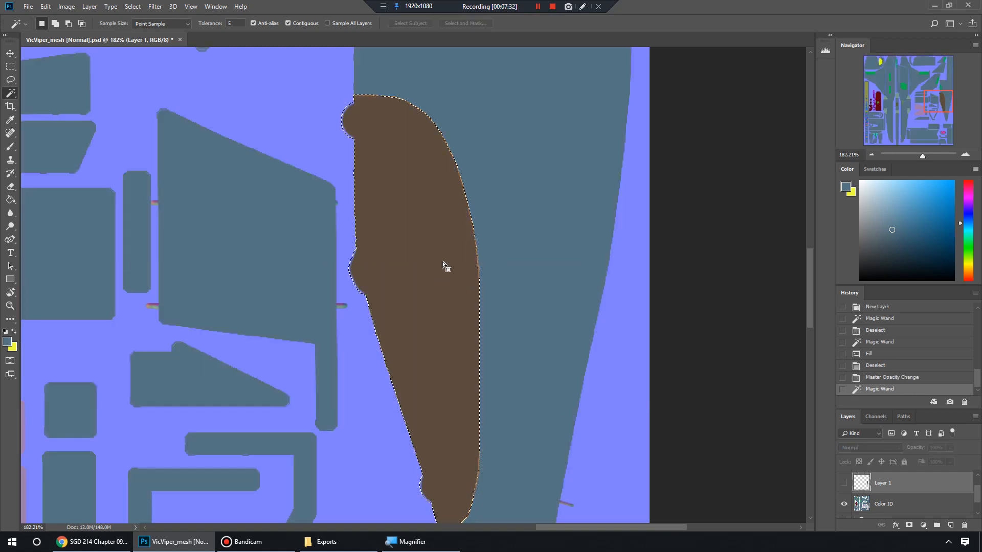
key(alt+BackSpace)
click(489, 204)
click(882, 504)
key(alt+BackSpace)
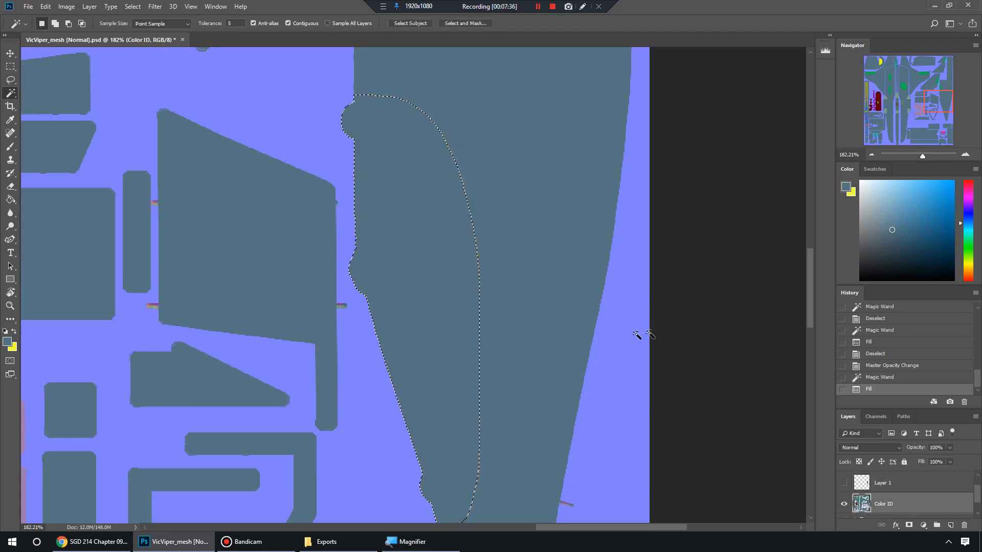
key(ctrl+d)
Paint blue-grey over the leftover canopy outline on the Color ID layer with the Brush tool.
key(b)
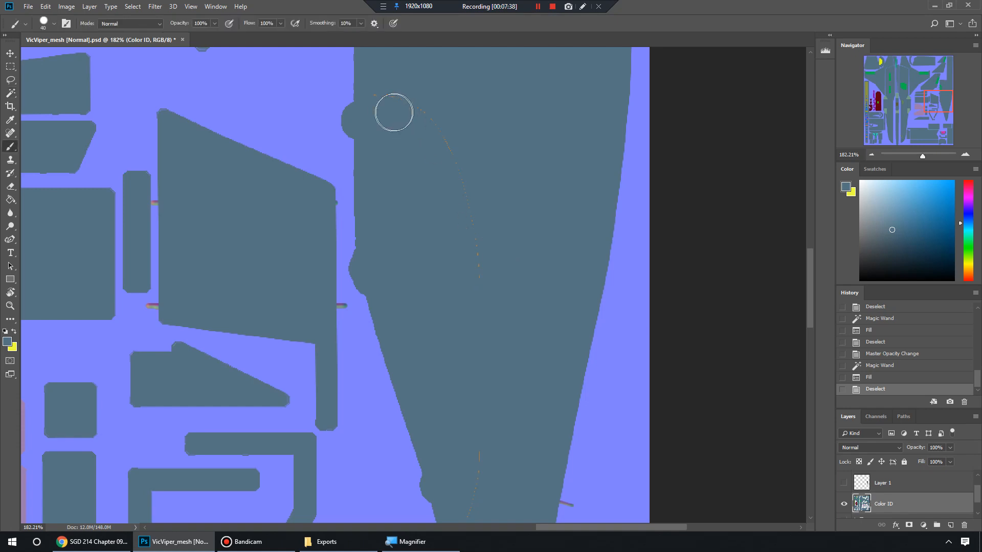
mouse_move(394, 110)
mouse_down()
mouse_move(453, 160)
mouse_move(470, 200)
mouse_move(482, 285)
mouse_move(461, 377)
mouse_move(463, 478)
mouse_up()
scroll(481, 419, down, 3)
mouse_move(497, 398)
mouse_down()
mouse_move(471, 449)
mouse_move(454, 454)
mouse_up()
scroll(506, 389, up, 6)
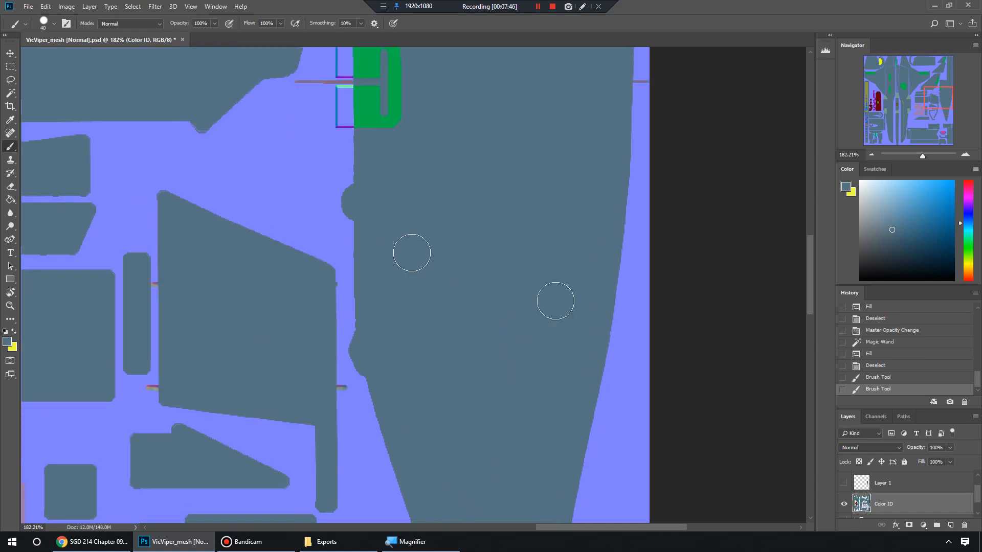
Show Layer 1, make it the active layer and lower its opacity to 43%.
click(844, 483)
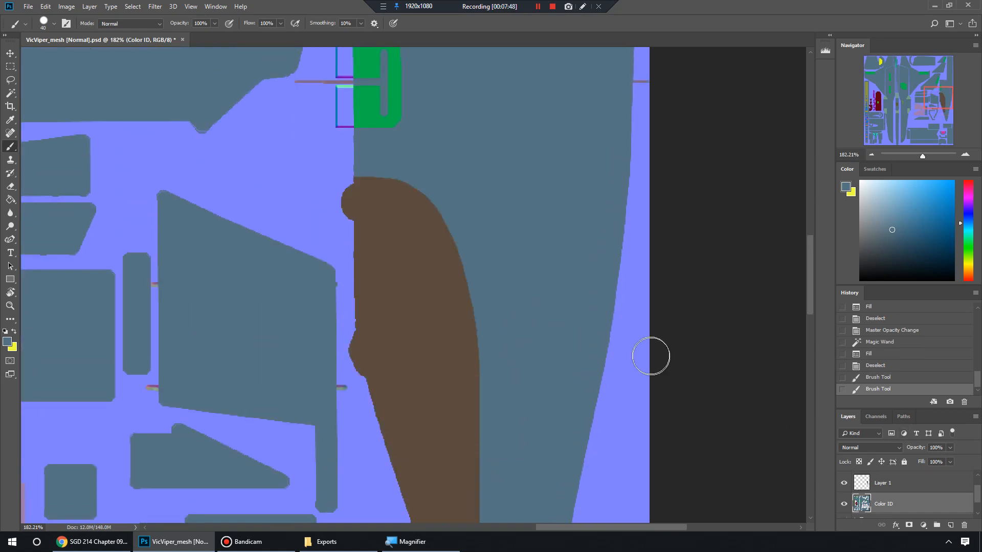
drag(923, 154, 933, 155)
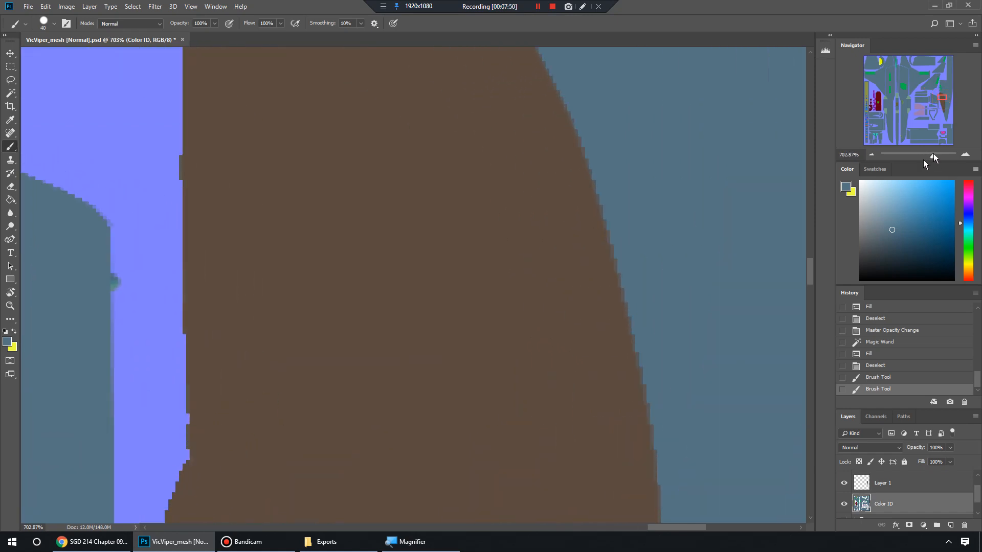
click(861, 485)
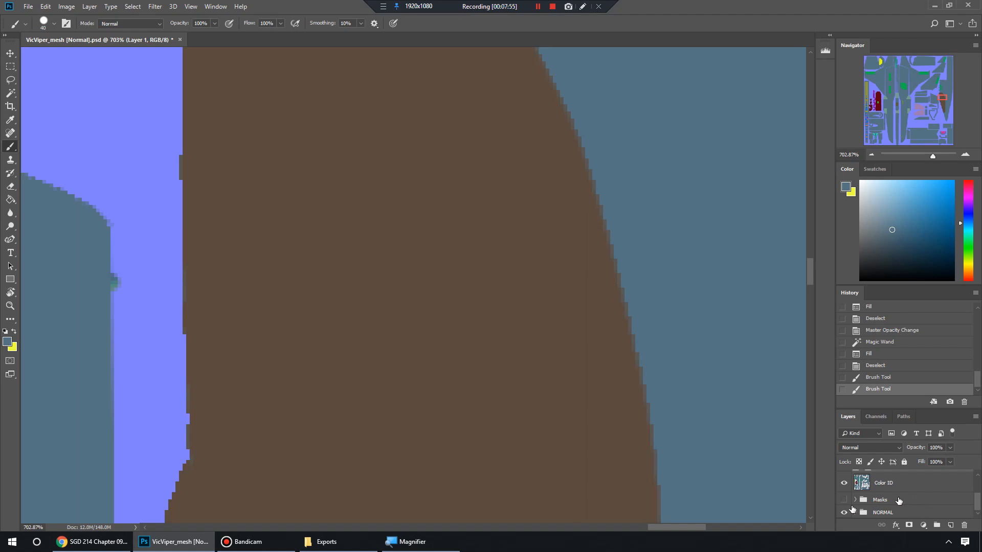
scroll(912, 496, up, 1)
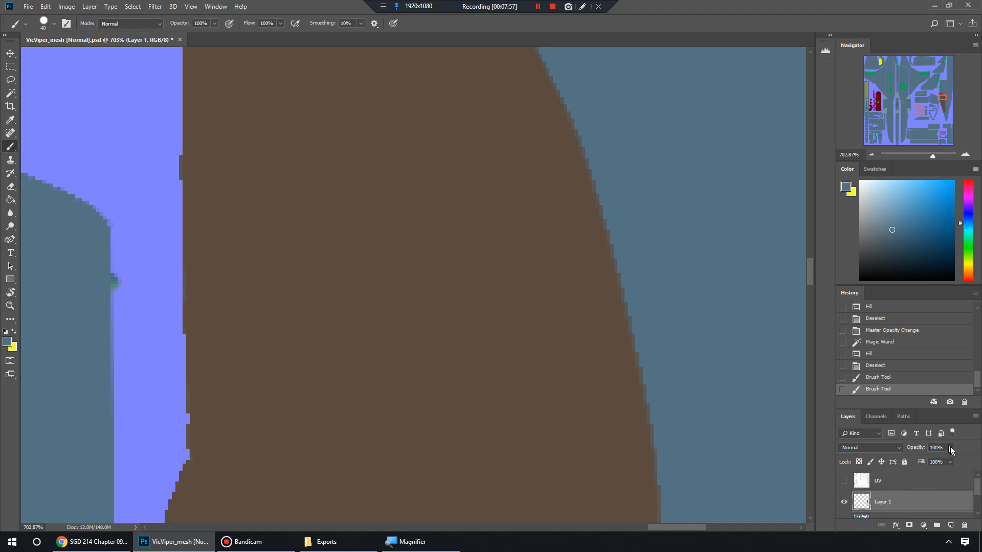
drag(934, 458, 922, 459)
Hide the Color ID layer and examine the semi-transparent canopy's edges against the normal map.
scroll(918, 494, down, 2)
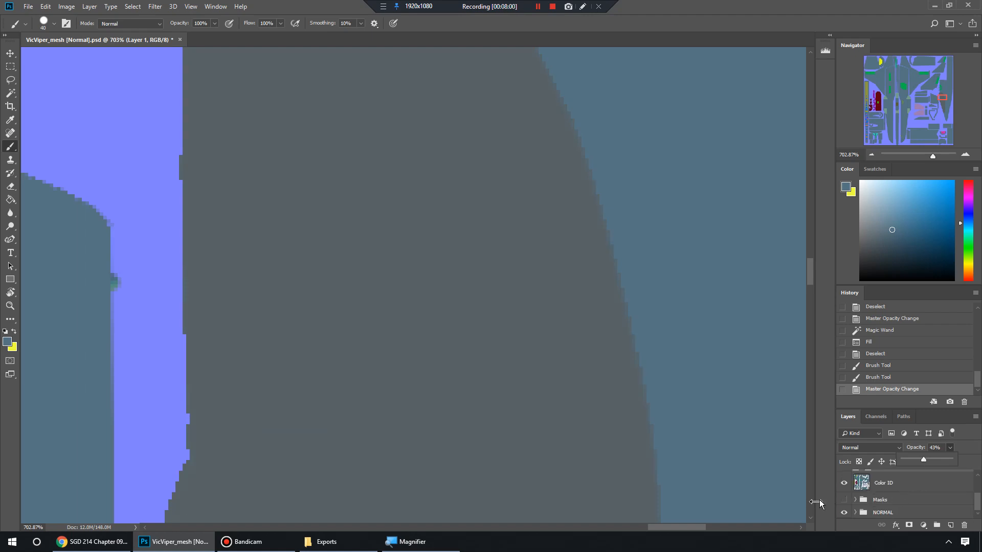
scroll(625, 401, down, 1)
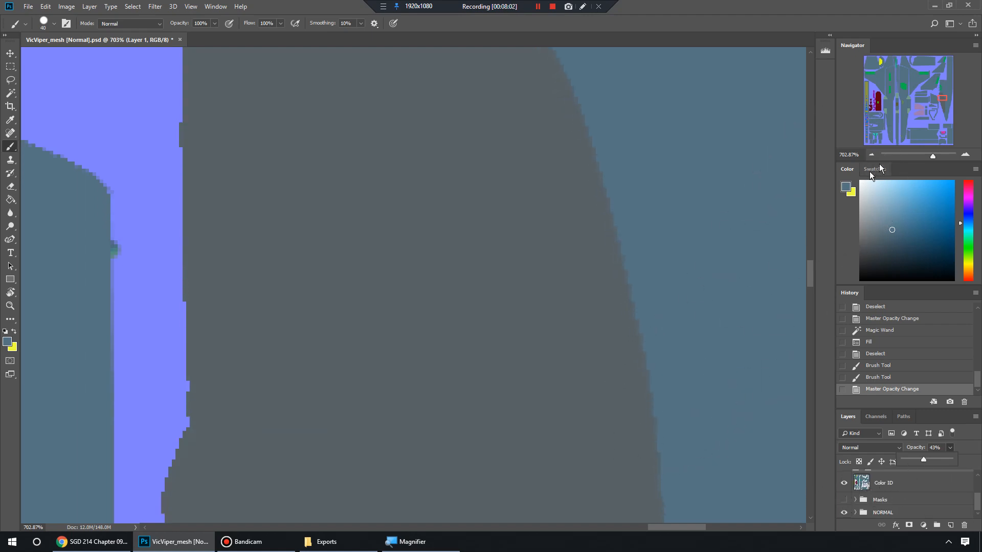
drag(937, 154, 922, 157)
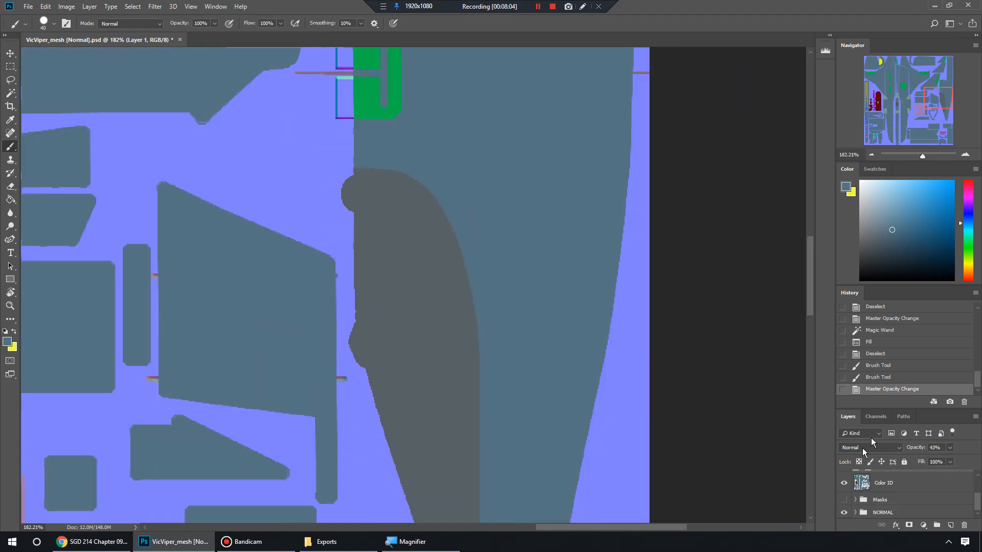
click(845, 483)
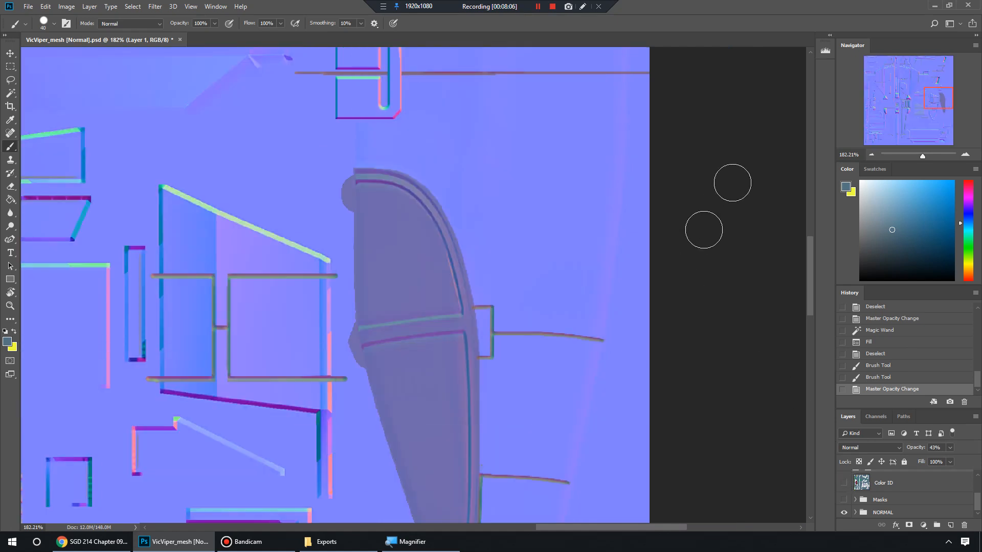
drag(923, 155, 930, 159)
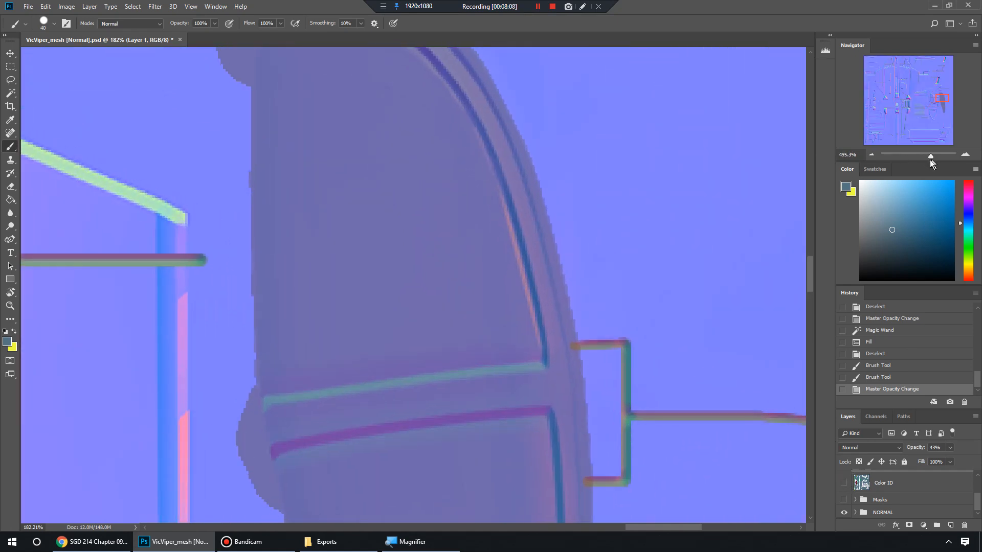
scroll(620, 268, up, 1)
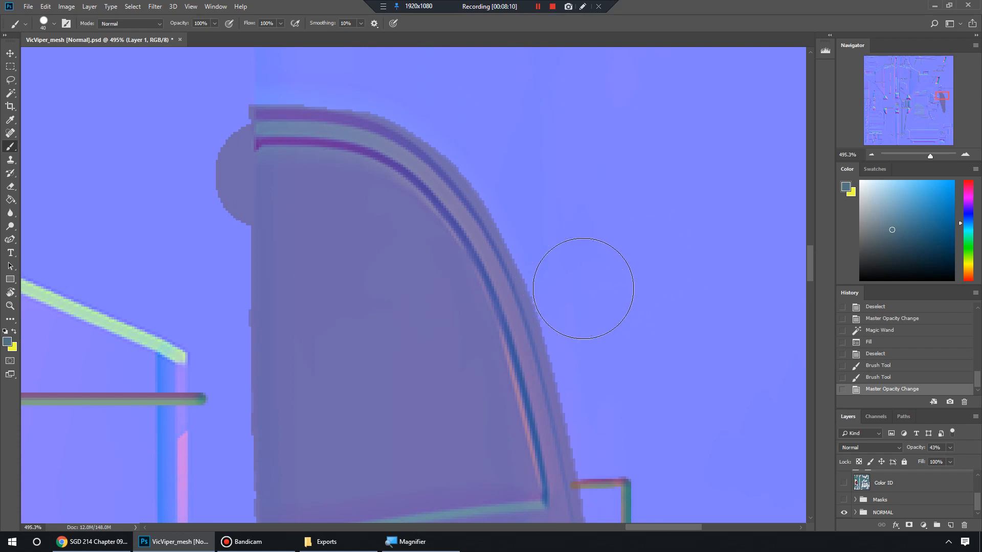
scroll(540, 284, up, 1)
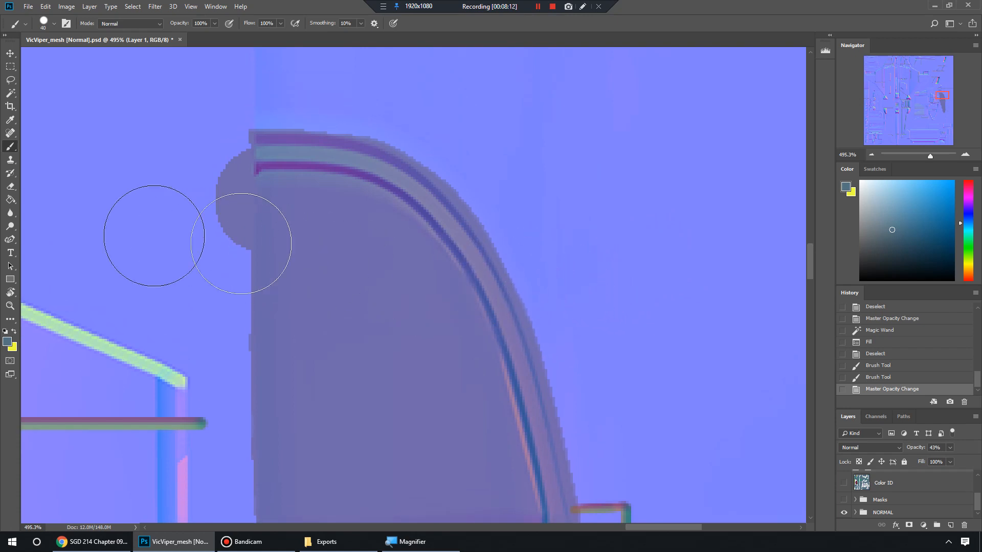
scroll(885, 499, up, 1)
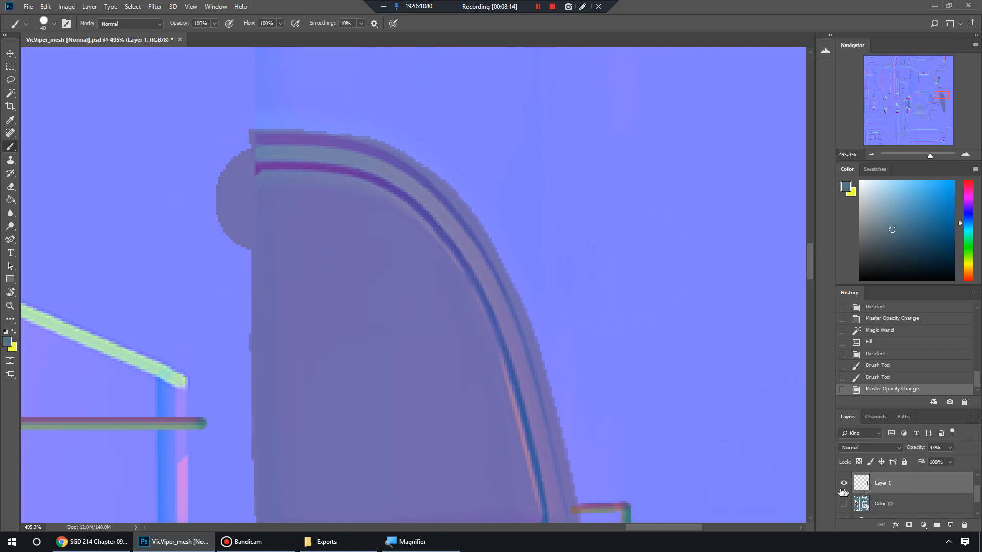
Set up the Eraser with a hard-edged round tip by raising its hardness to the maximum.
key(e)
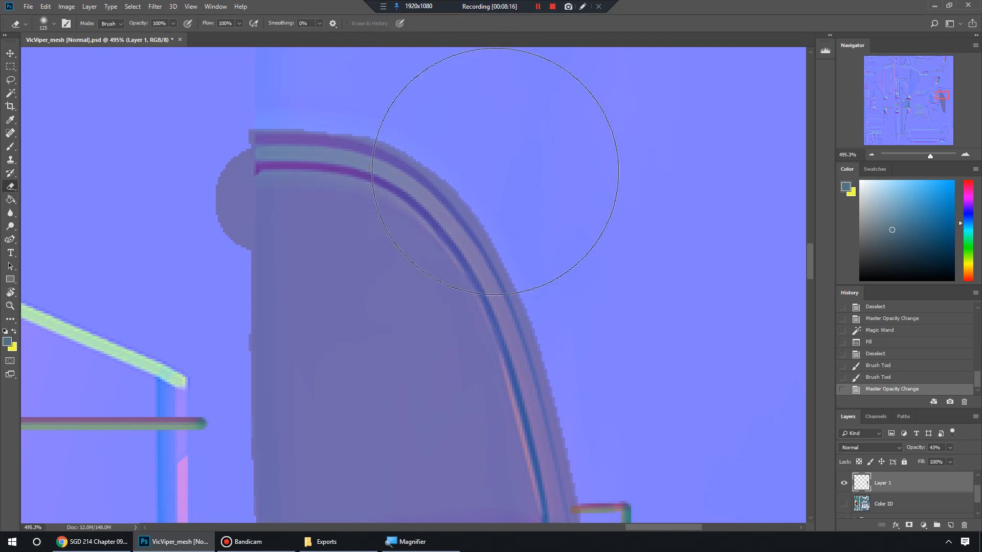
key(bracketleft)
click(53, 24)
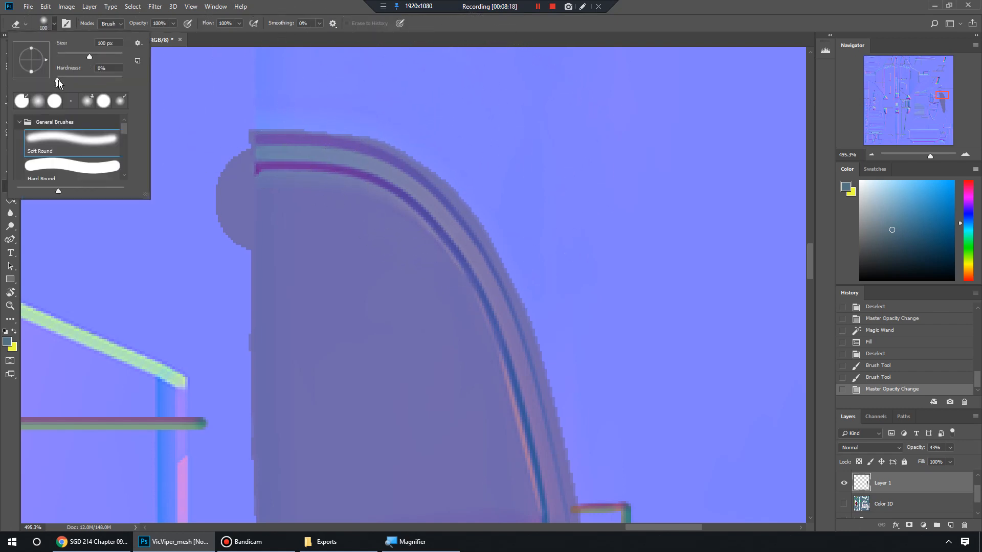
drag(57, 78, 122, 76)
click(675, 205)
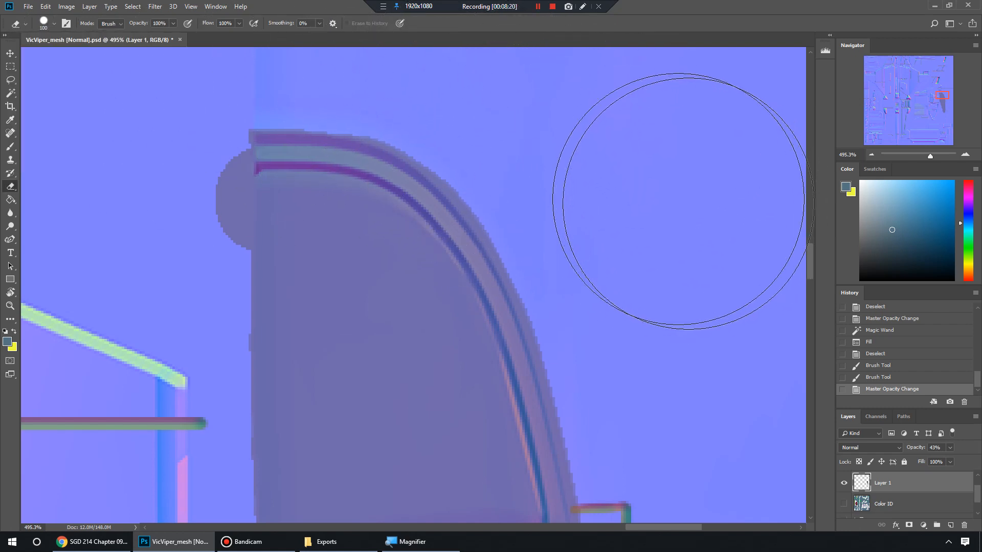
Try erasing Layer 1's excess along the canopy's curved outer edge with a 20 px Eraser, and revert to the state before the erasing.
click(683, 202)
key(bracketleft)
key(bracketleft)
key(bracketleft)
key(bracketleft)
key(bracketleft)
key(bracketleft)
key(bracketleft)
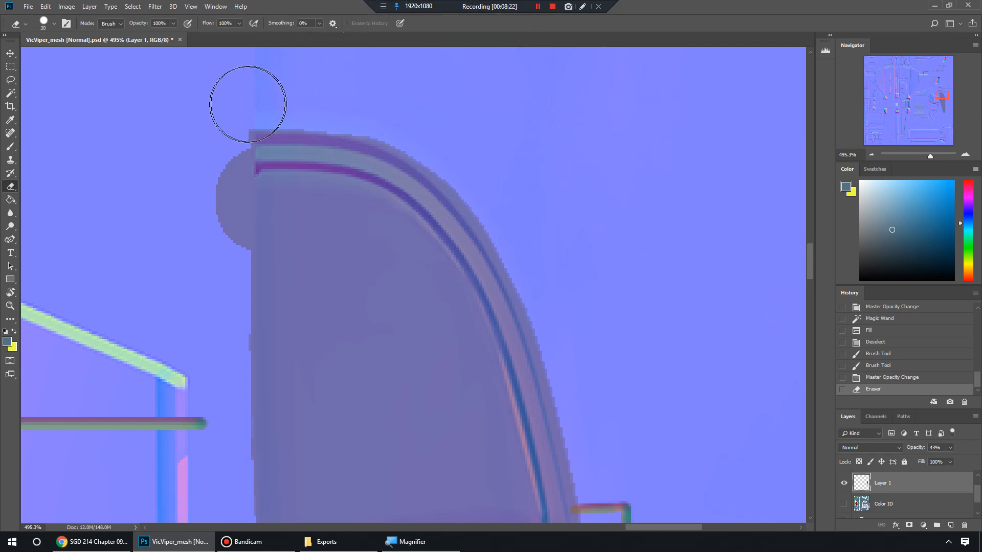
key(bracketleft)
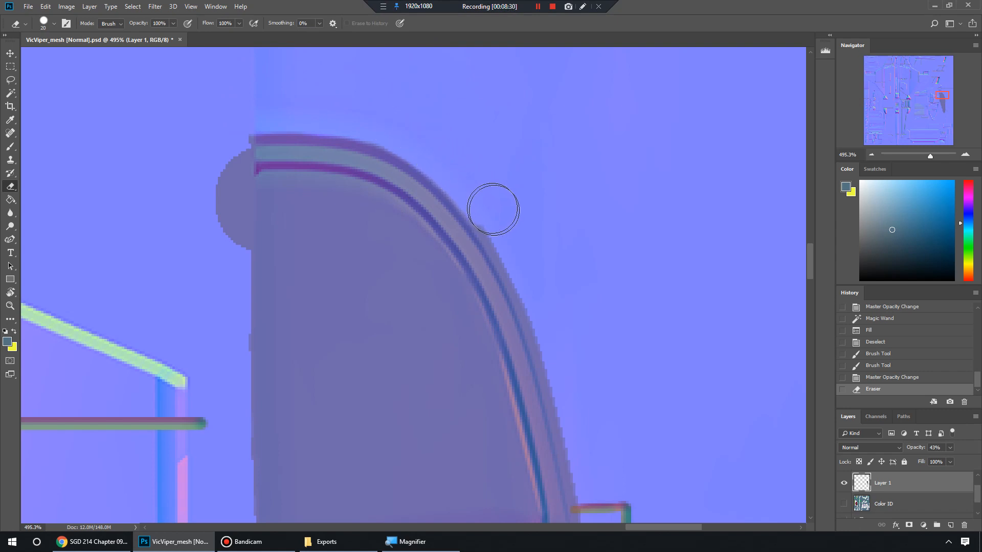
drag(492, 209, 565, 281)
scroll(561, 245, down, 5)
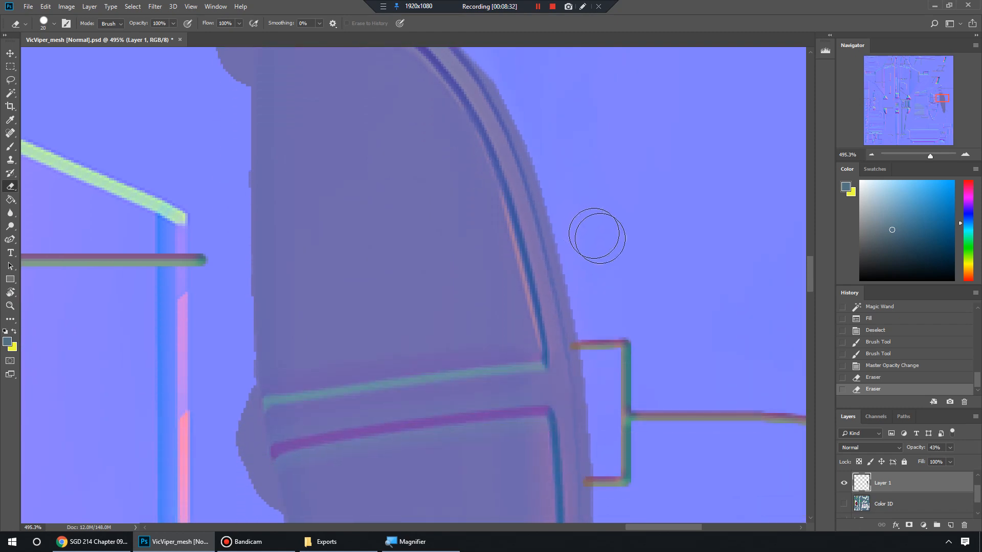
scroll(593, 230, up, 5)
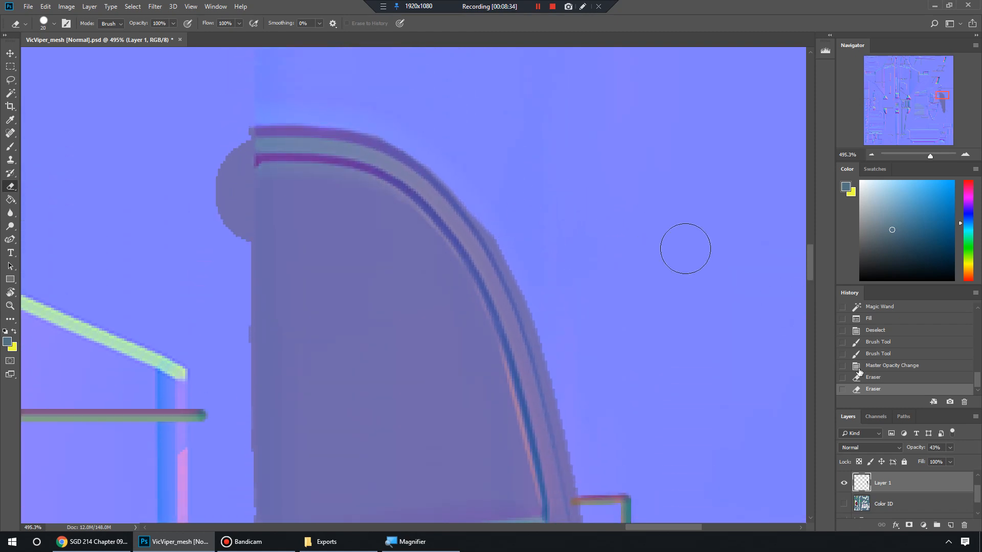
click(893, 365)
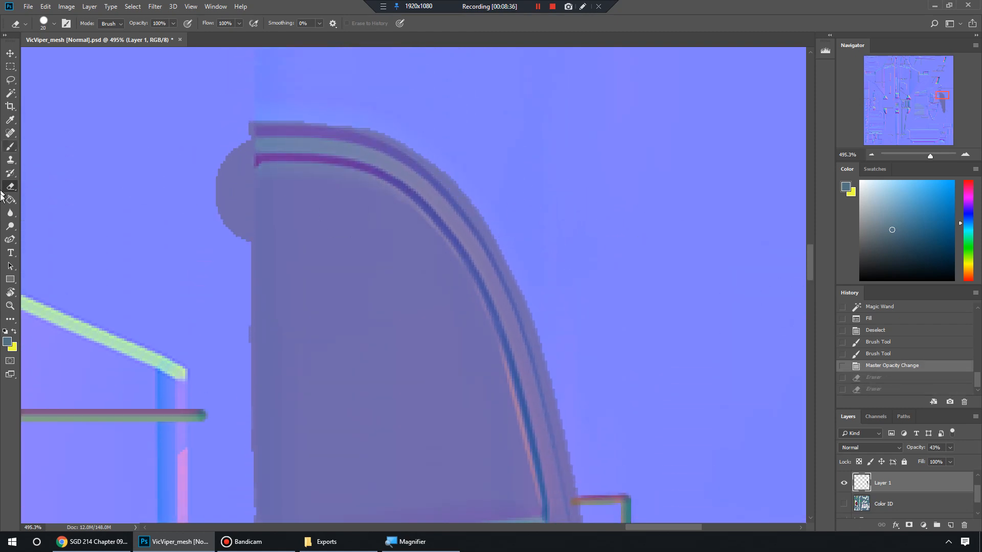
Start a Curvature Pen path at the canopy's upper corner and trace it along the curved upper edge shown in the normal map.
click(11, 176)
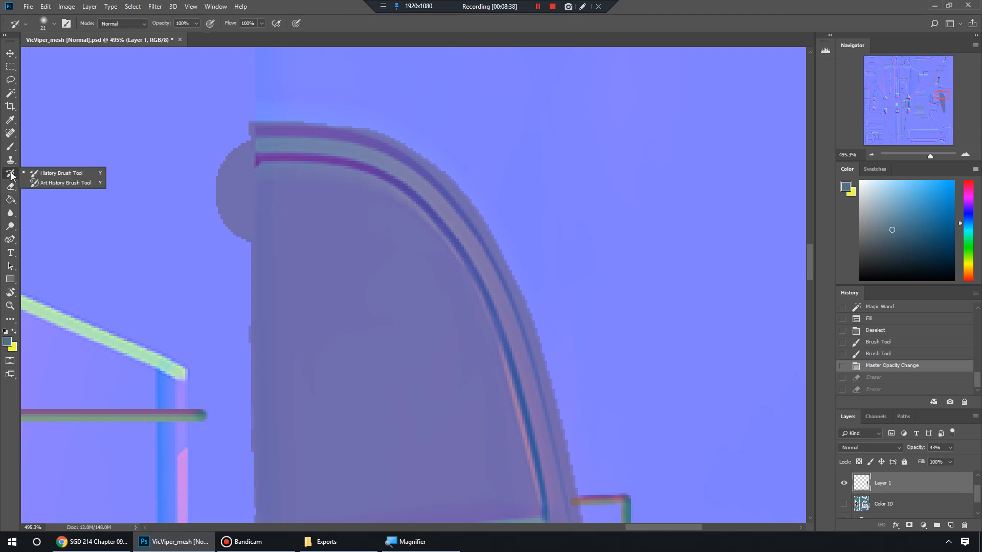
click(10, 240)
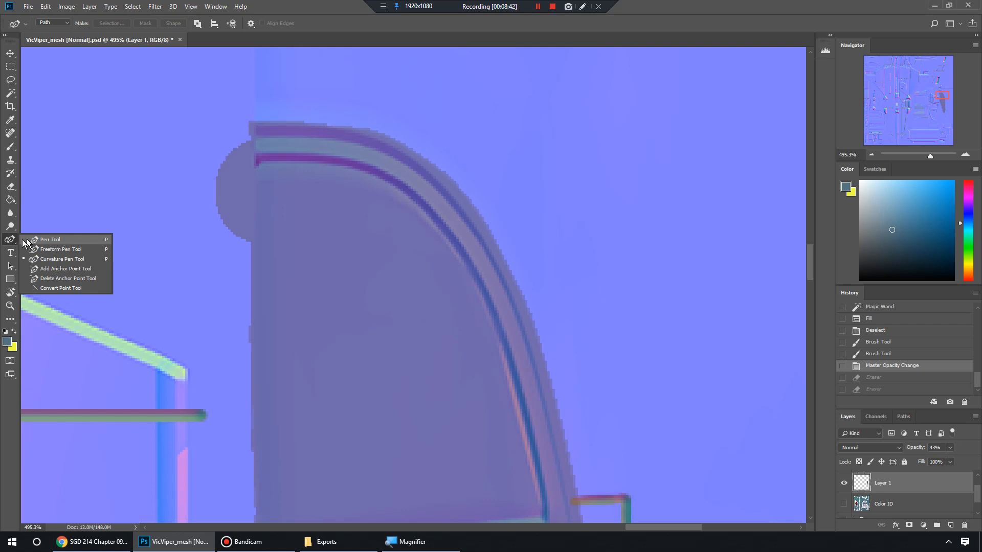
click(83, 260)
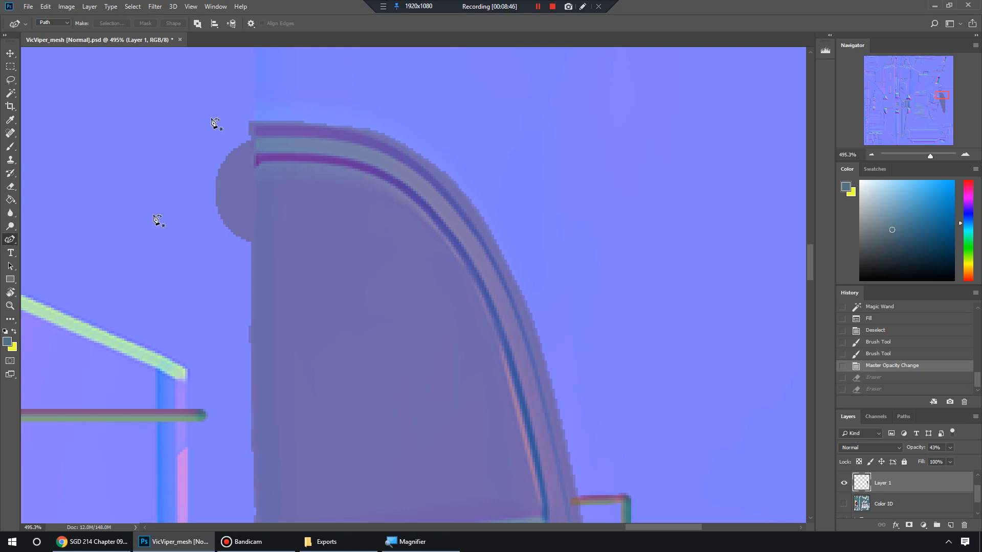
click(249, 123)
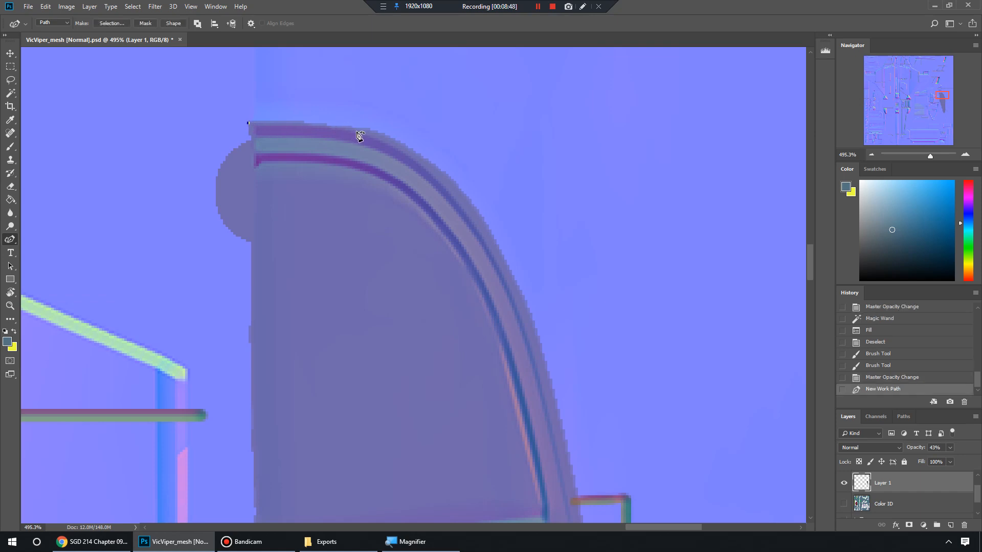
click(358, 131)
click(428, 168)
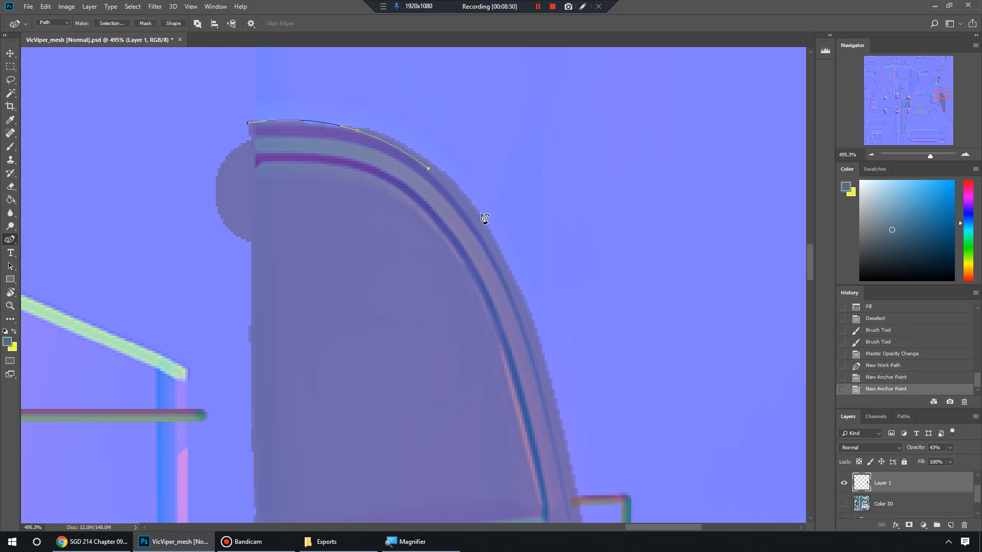
click(499, 269)
Extend the curvature path down the canopy's curved outer edge to the small rectangular detail beside it, adjusting the misplaced anchor.
scroll(571, 339, down, 1)
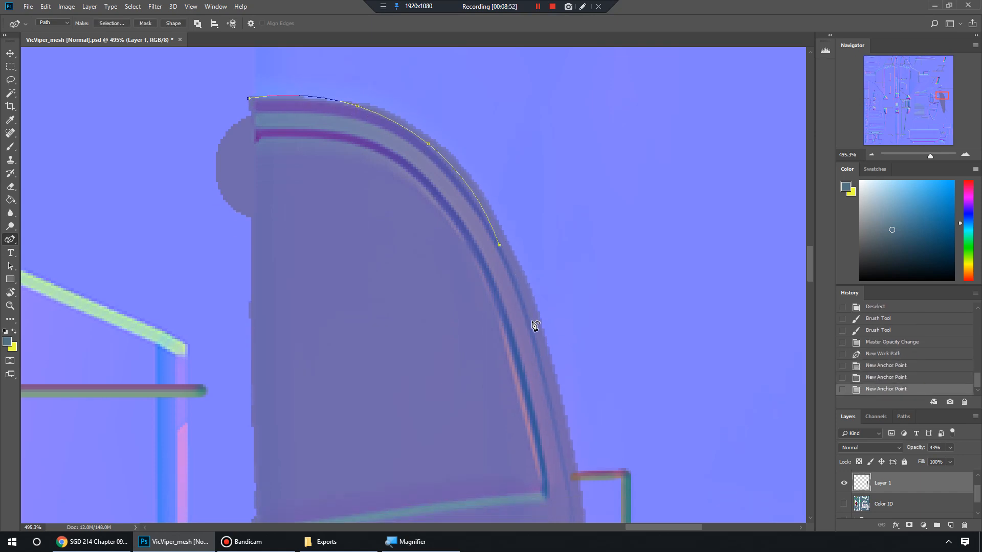
click(534, 325)
scroll(566, 366, down, 4)
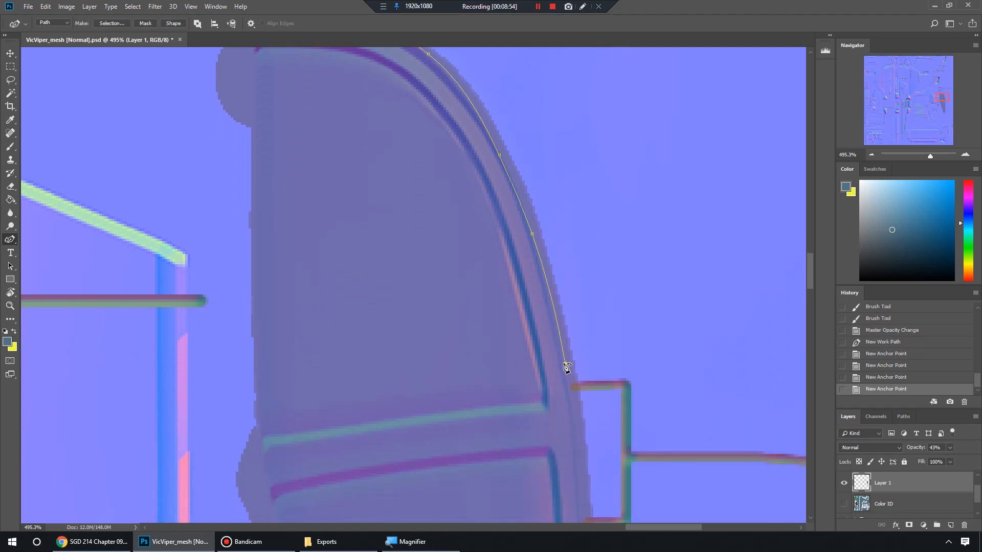
click(565, 364)
scroll(582, 381, down, 3)
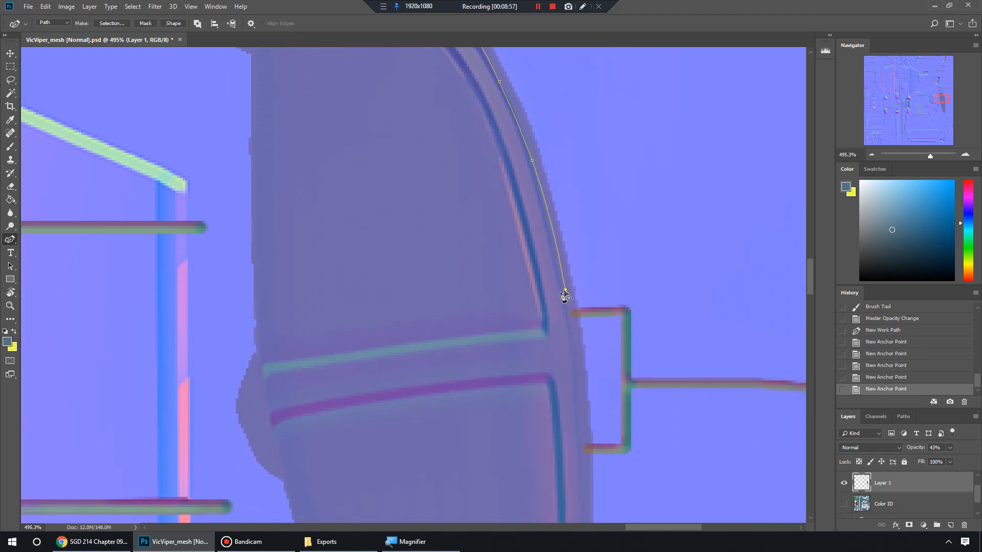
drag(564, 291, 560, 289)
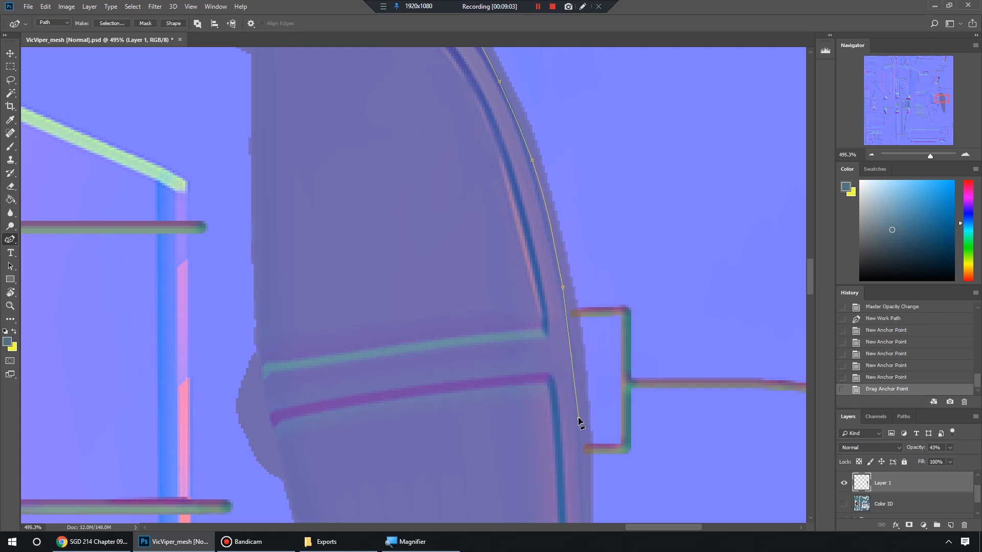
click(574, 361)
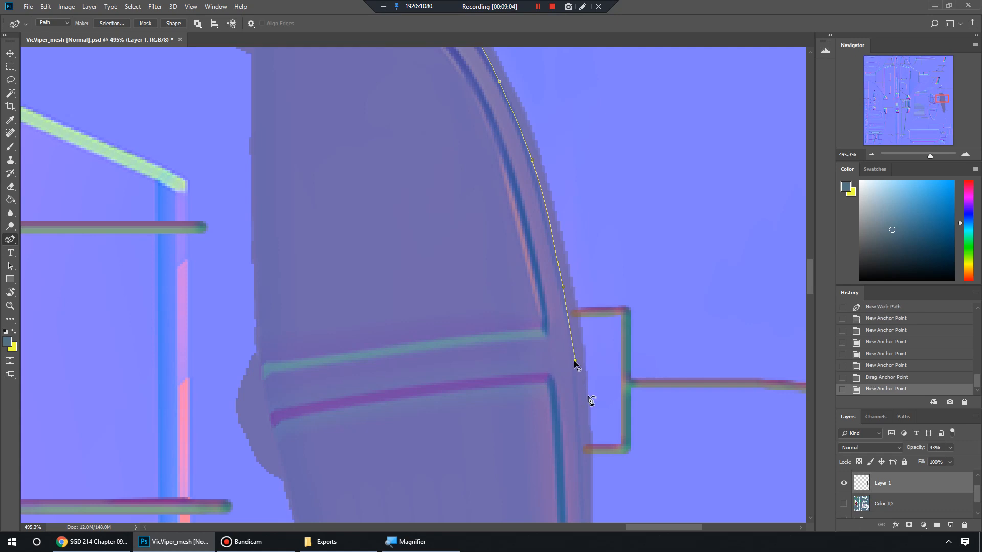
Continue the path with anchors down the canopy's nearly straight outer side, past the lower panel line.
scroll(588, 410, down, 5)
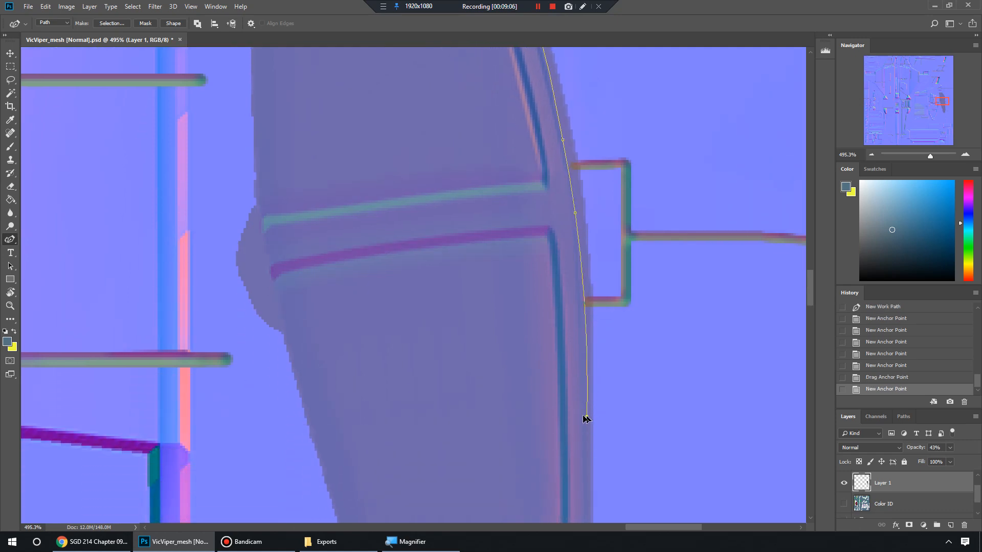
click(584, 452)
scroll(594, 440, down, 6)
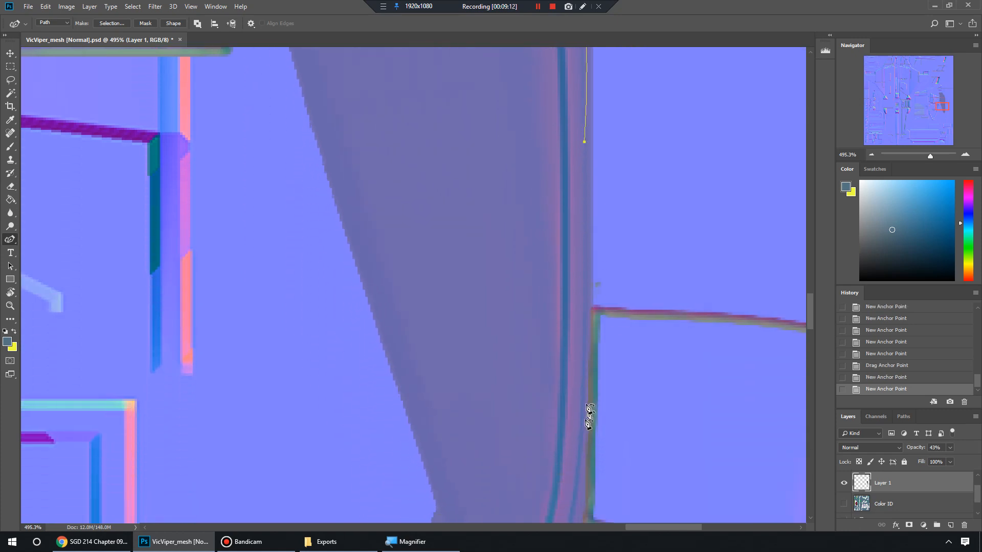
click(582, 402)
Shift the path anchors beside and below the rectangular detail toward the canopy's outer edge.
scroll(593, 184, up, 4)
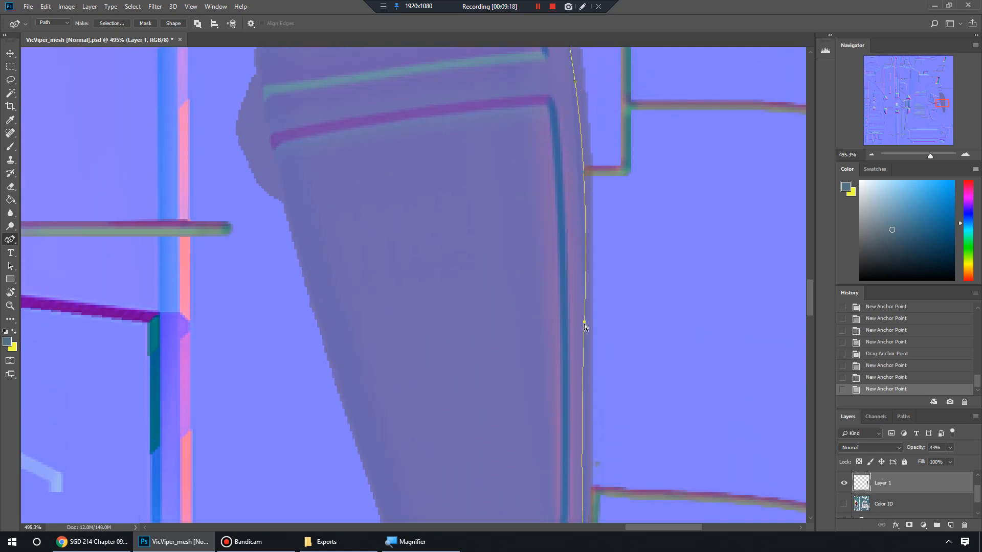
drag(584, 323, 589, 323)
scroll(573, 199, up, 1)
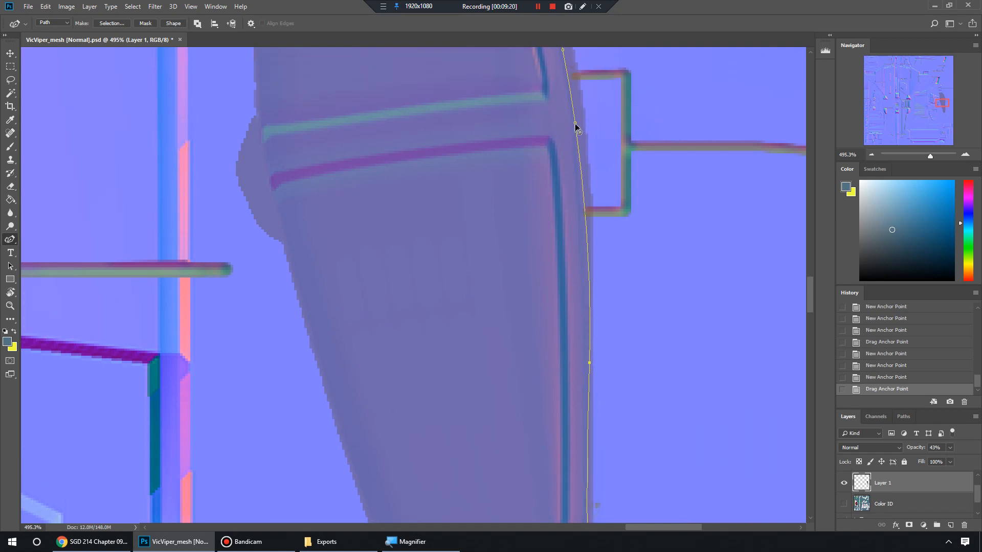
drag(576, 123, 575, 125)
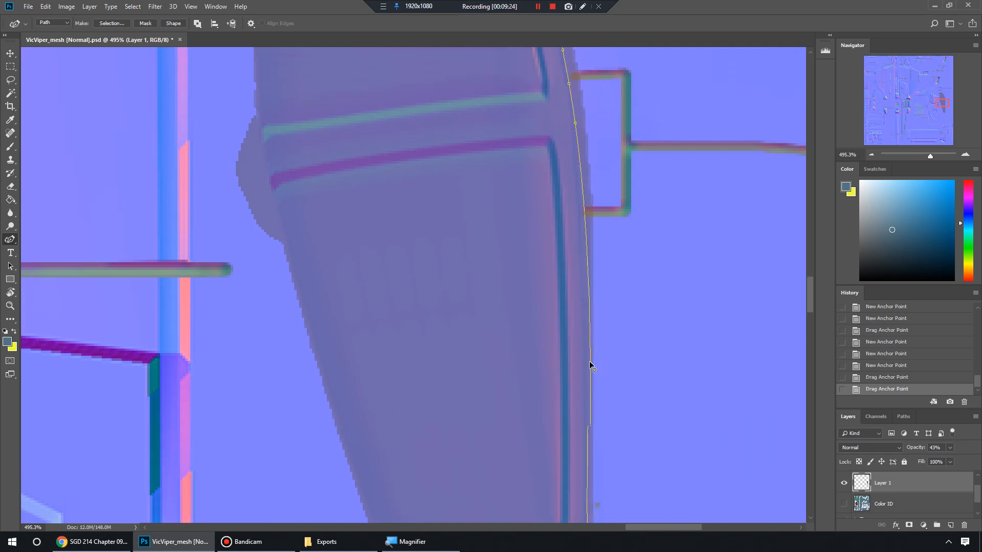
drag(589, 361, 586, 363)
scroll(600, 319, down, 1)
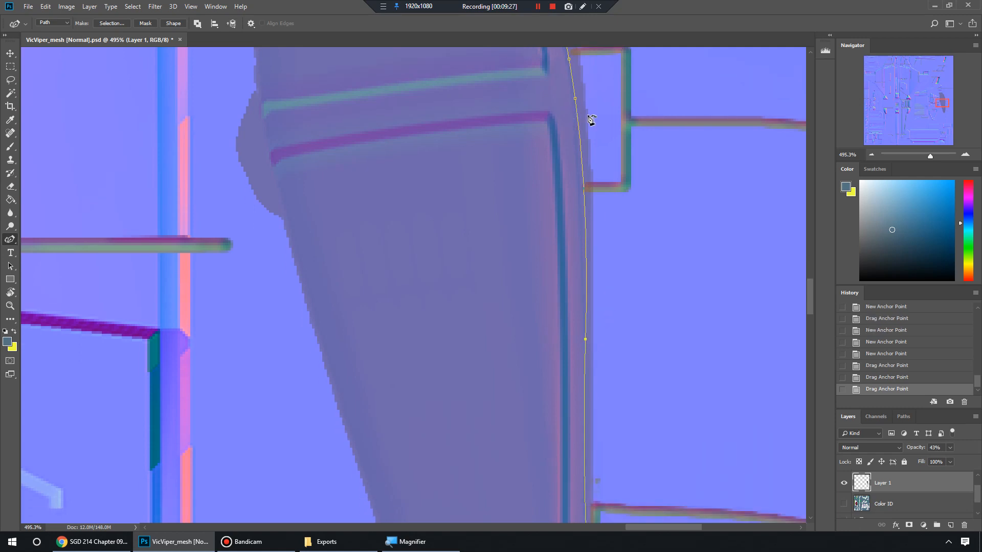
Reshape the straight outer section by repositioning its anchors and converting points to corners so the path follows the canopy edge.
drag(575, 100, 581, 219)
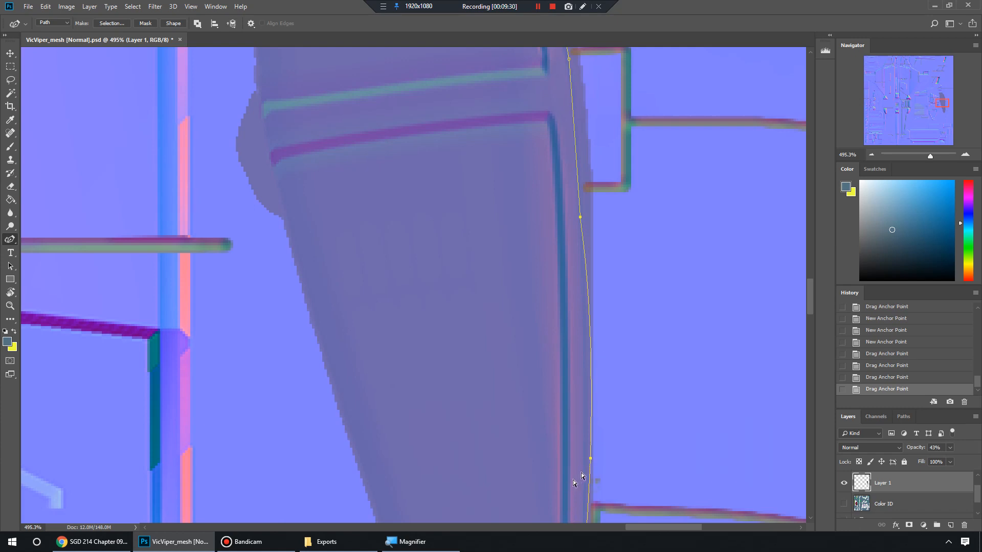
drag(590, 462, 584, 417)
alt+click(585, 416)
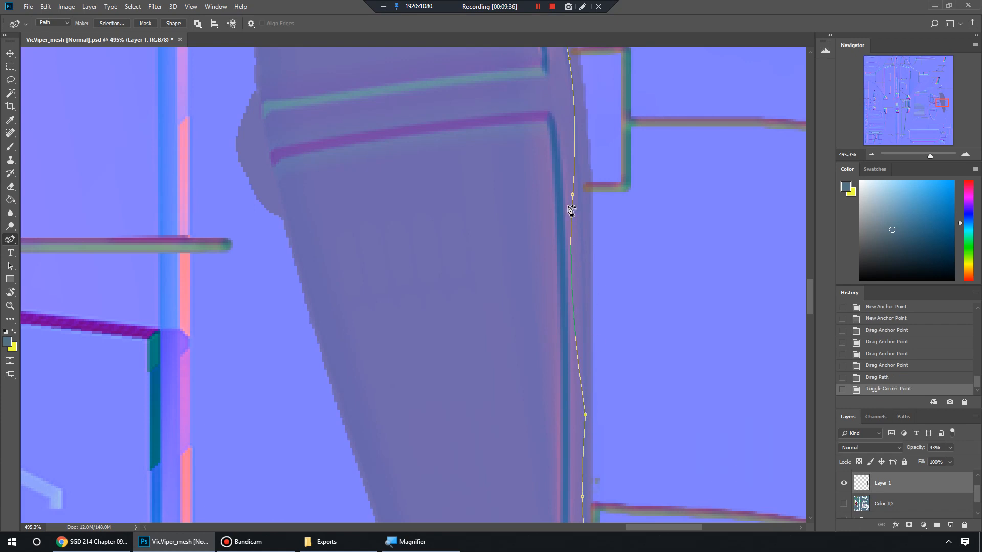
mouse_move(573, 194)
mouse_down()
mouse_move(595, 190)
mouse_move(583, 192)
mouse_up()
scroll(614, 311, down, 3)
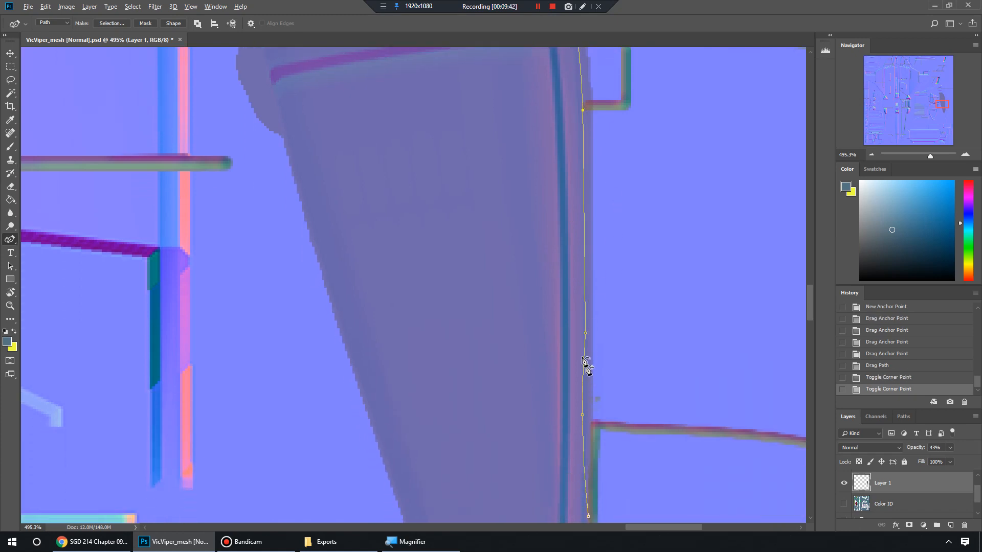
mouse_move(586, 333)
mouse_down()
mouse_move(590, 321)
mouse_move(596, 331)
mouse_move(587, 329)
mouse_up()
click(592, 322)
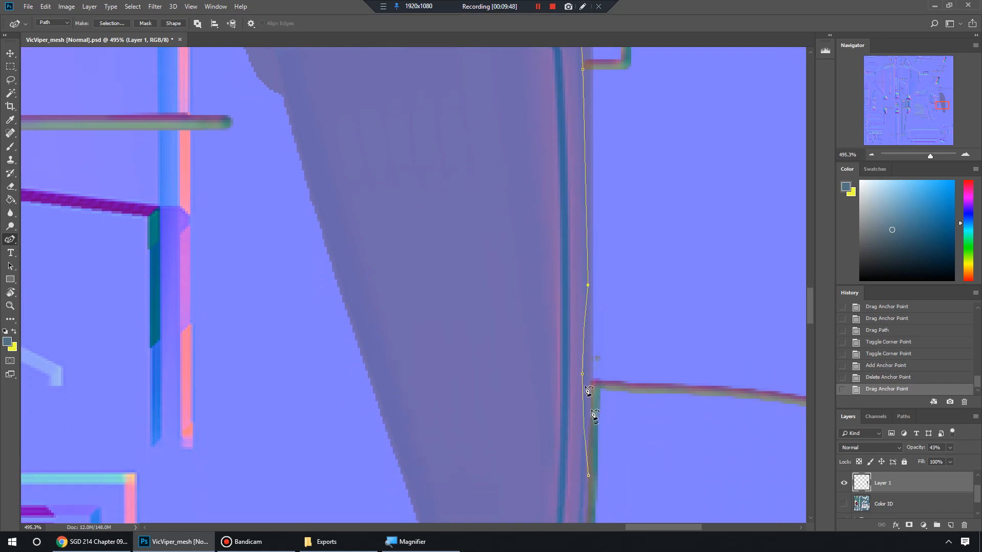
Realign the lower side anchors with the canopy edge and extend the path to the start of the lower curve.
scroll(587, 368, down, 1)
drag(587, 375, 574, 390)
scroll(588, 378, down, 2)
scroll(582, 409, down, 2)
click(571, 388)
scroll(571, 389, down, 2)
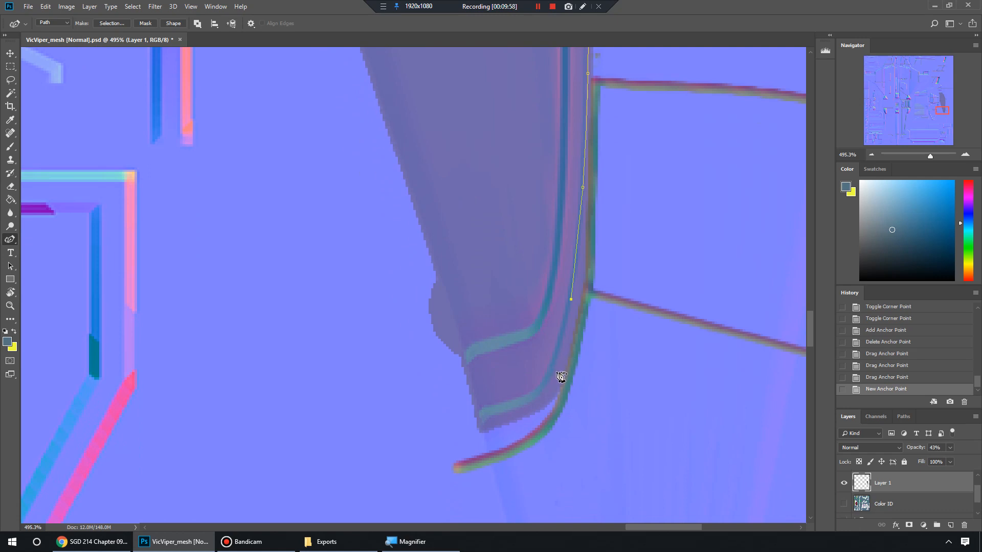
Trace the path around the canopy's lower curve and finish with a corner point just beyond its bottom tip.
drag(554, 375, 552, 374)
click(549, 378)
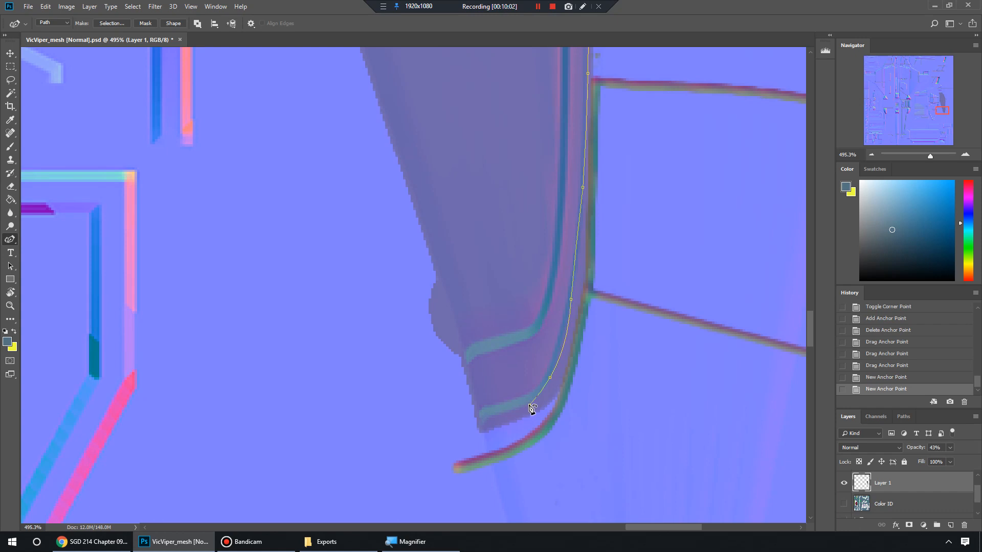
click(529, 405)
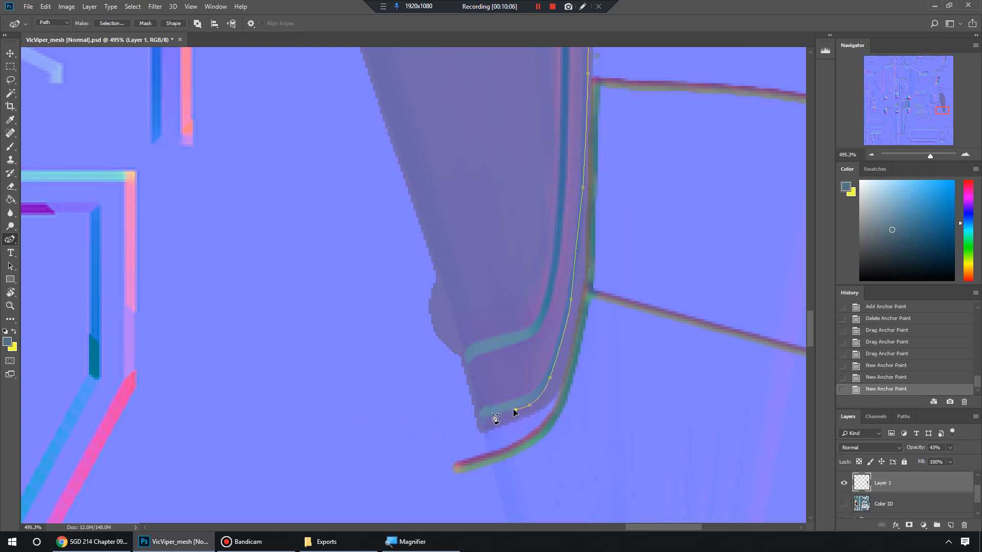
double_click(471, 423)
Run the path loosely outside the canopy's inner side back up to the first anchor and close it.
scroll(373, 329, up, 5)
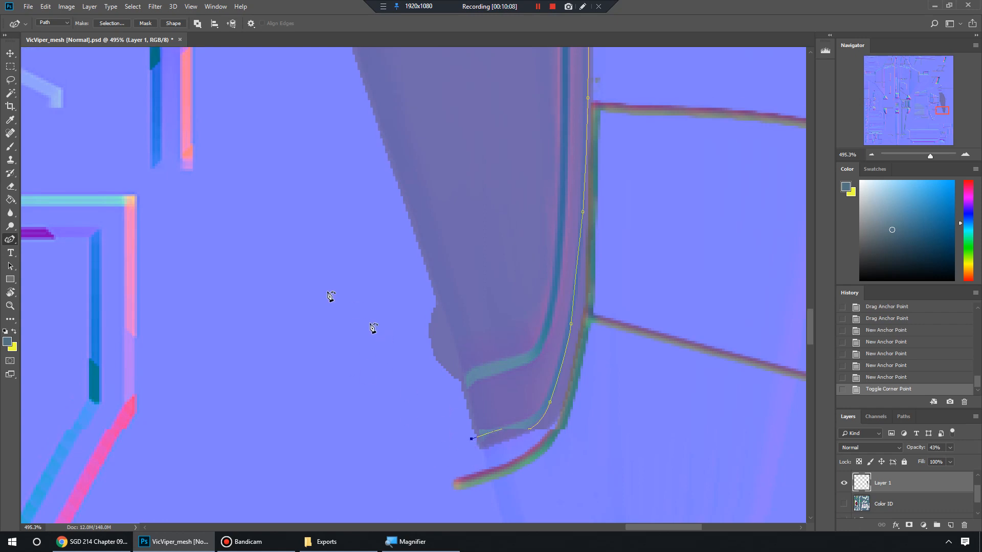
scroll(241, 137, up, 5)
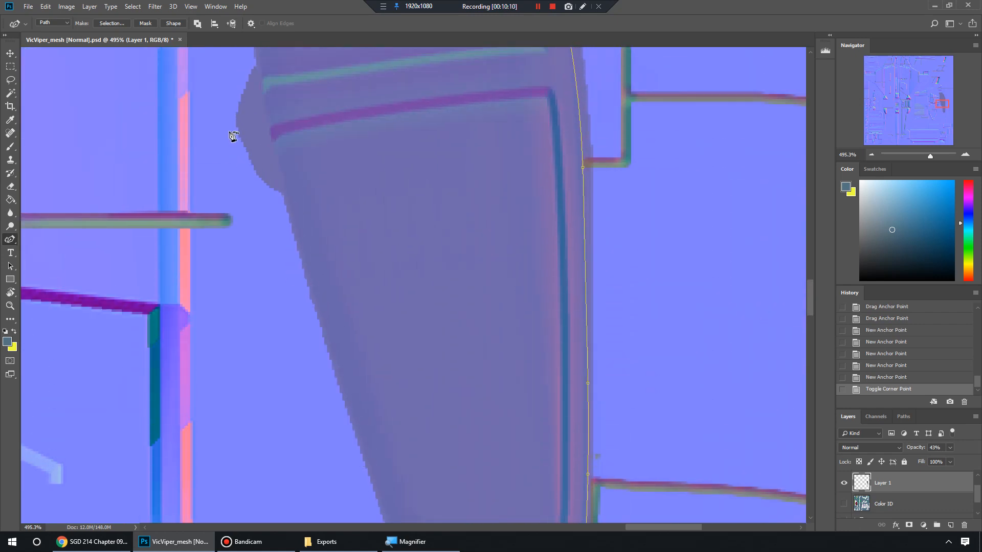
click(228, 158)
scroll(223, 151, up, 5)
scroll(215, 146, up, 3)
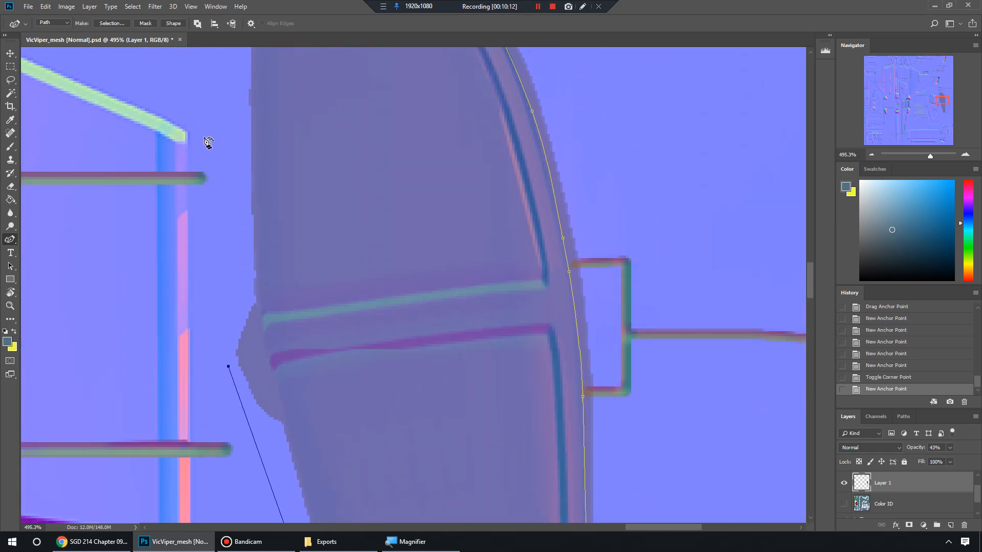
click(211, 139)
scroll(214, 148, up, 5)
scroll(199, 146, up, 3)
click(198, 141)
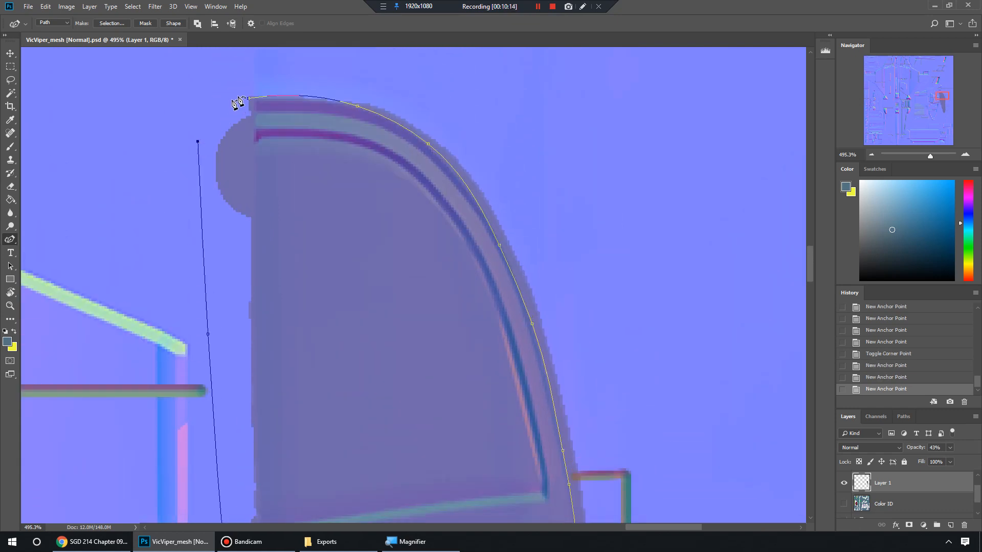
click(248, 99)
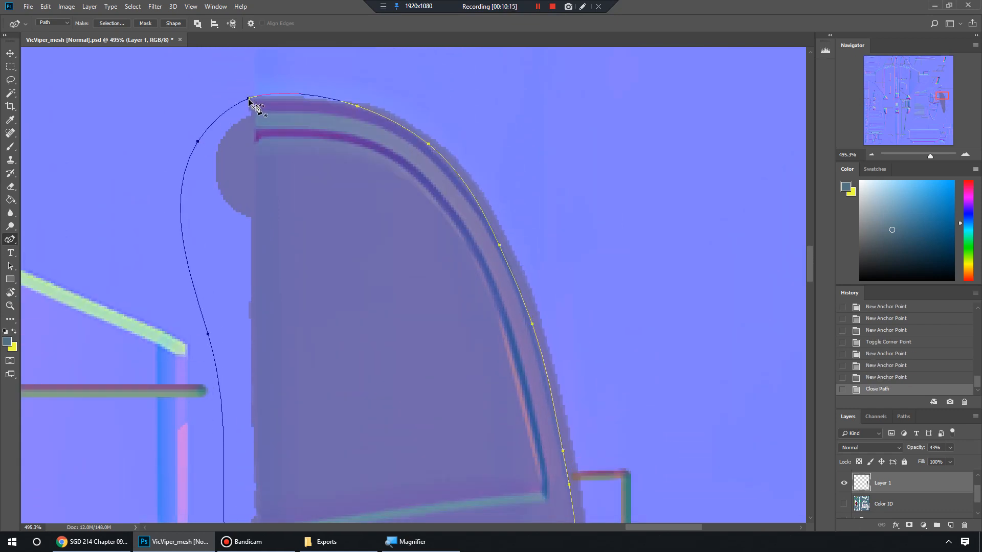
Convert the closed path into a new selection with a feather radius of 0 pixels.
click(114, 23)
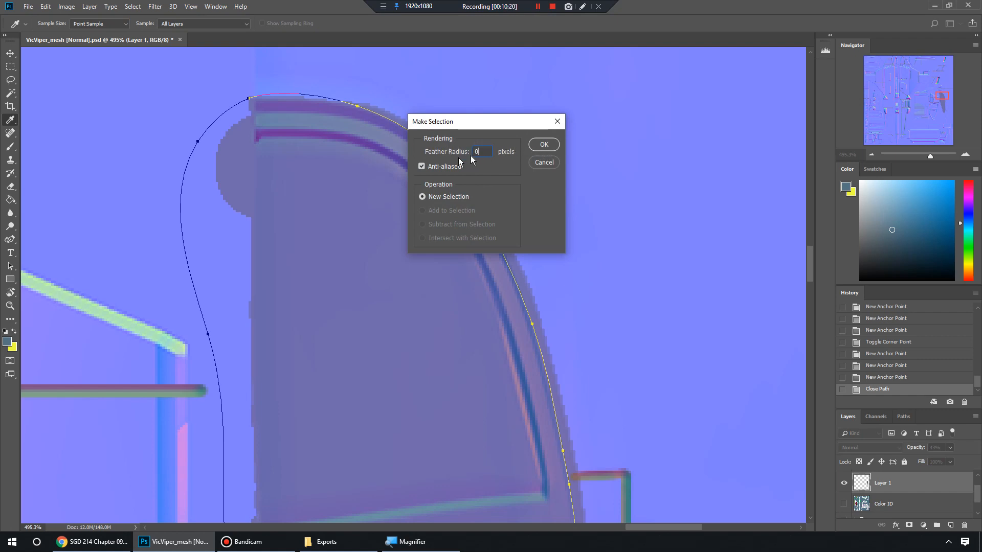
click(543, 145)
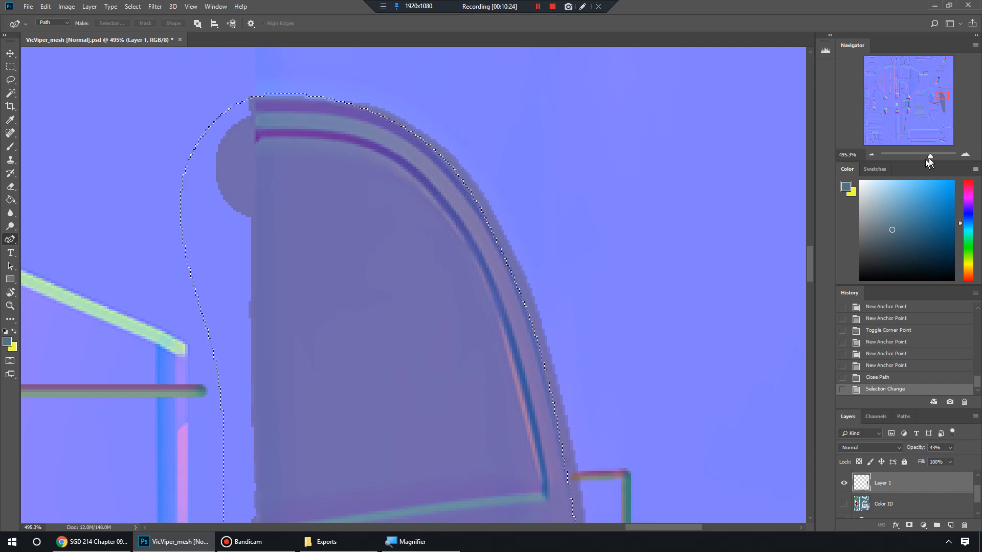
Hide Layer 1 and examine the whole selection outline against the canopy's edges in the normal map.
mouse_move(927, 159)
mouse_down()
mouse_move(919, 161)
mouse_move(926, 155)
mouse_up()
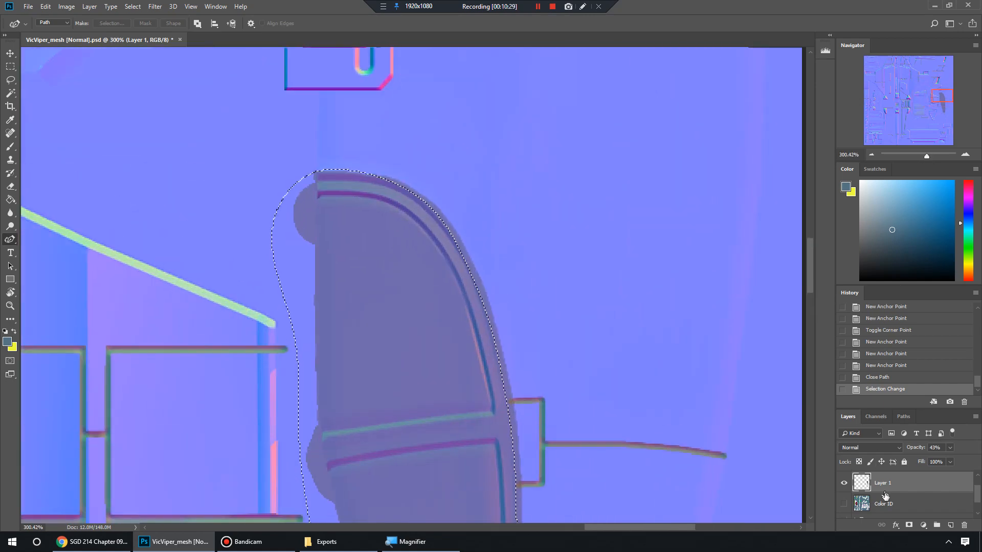
click(845, 483)
click(844, 483)
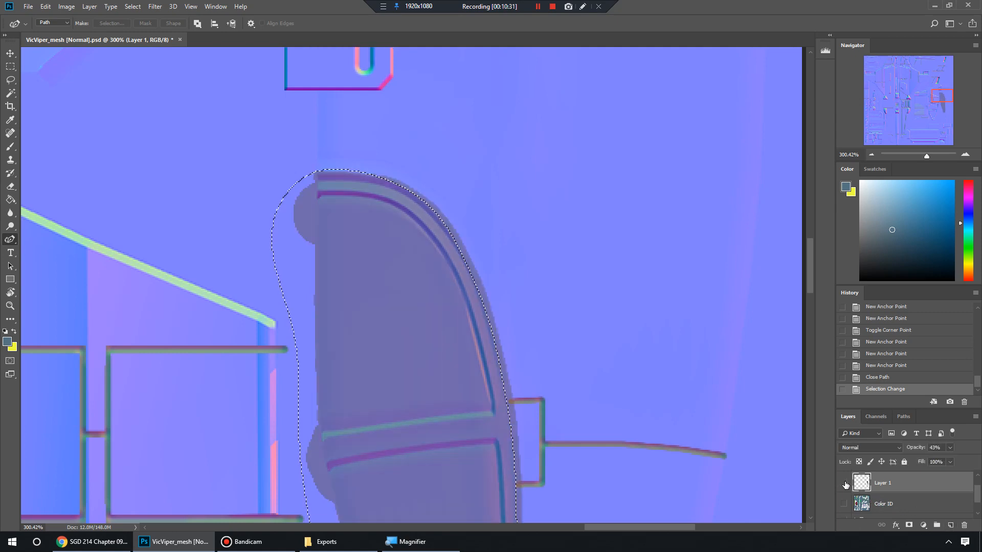
click(844, 484)
scroll(681, 401, down, 8)
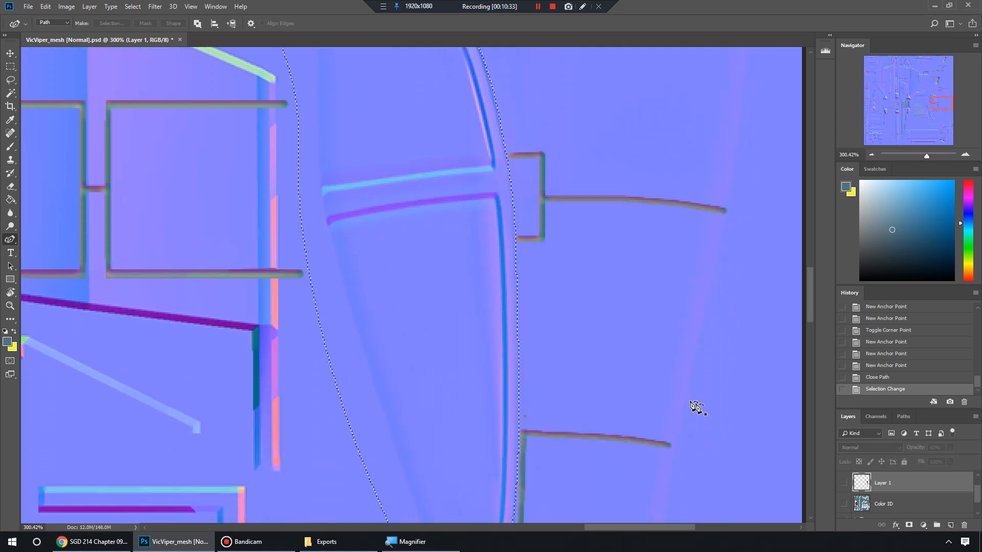
scroll(697, 407, down, 5)
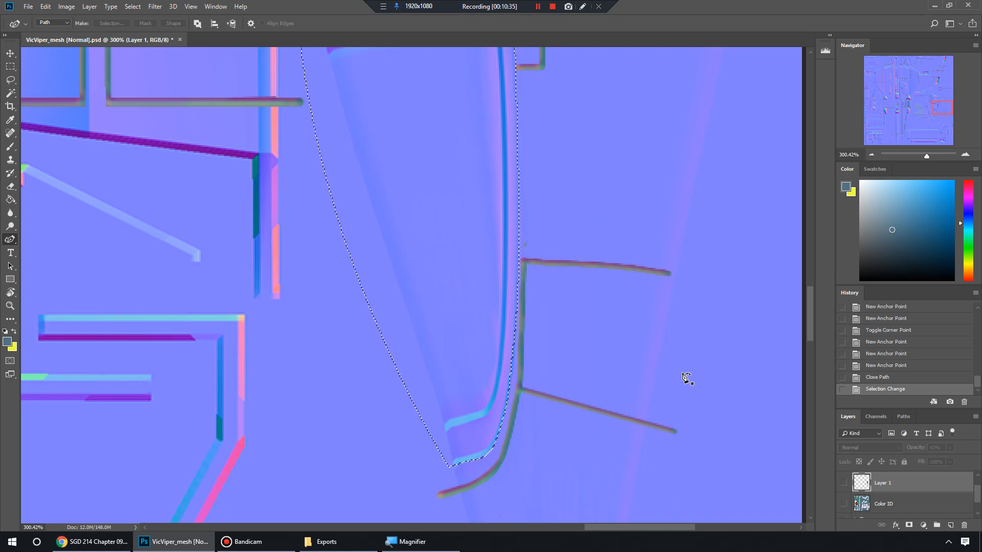
scroll(686, 378, up, 10)
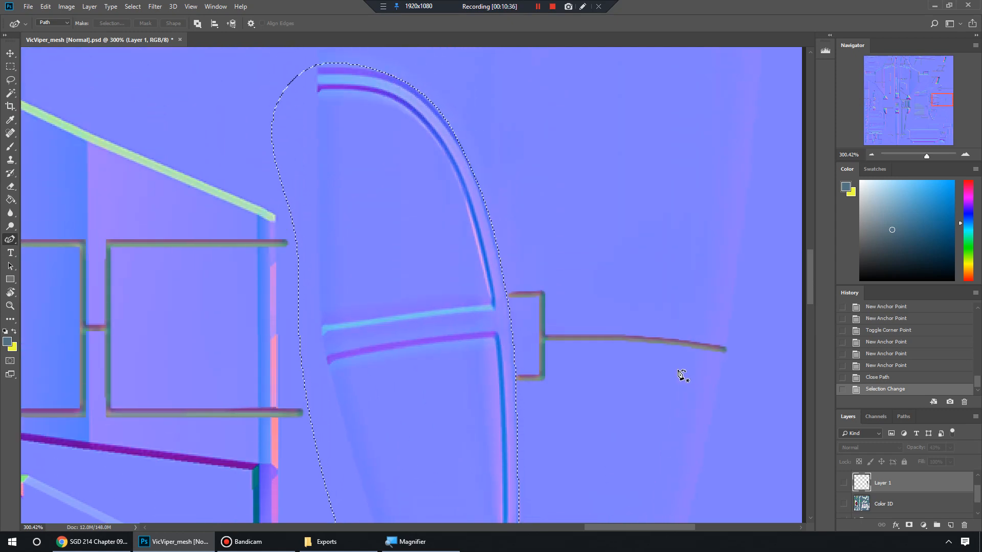
scroll(682, 375, up, 1)
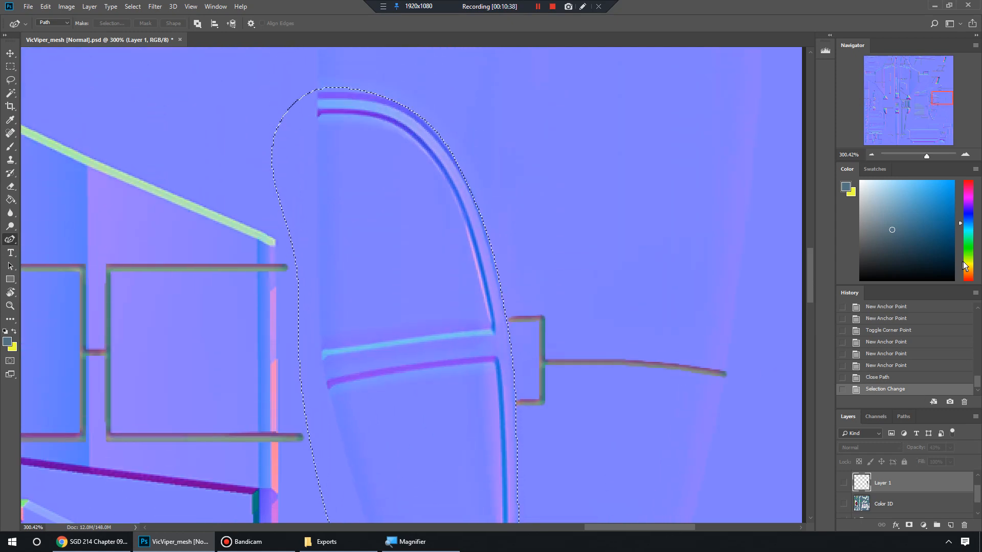
Choose a dark brown foreground color and replace Layer 1 with a new empty layer above Color ID.
drag(963, 266, 966, 275)
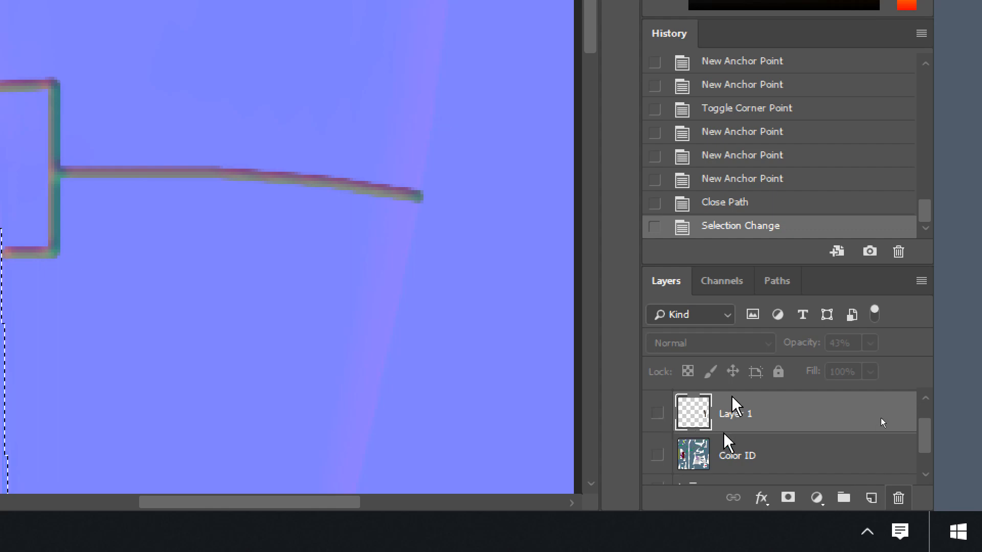
key(super+minus)
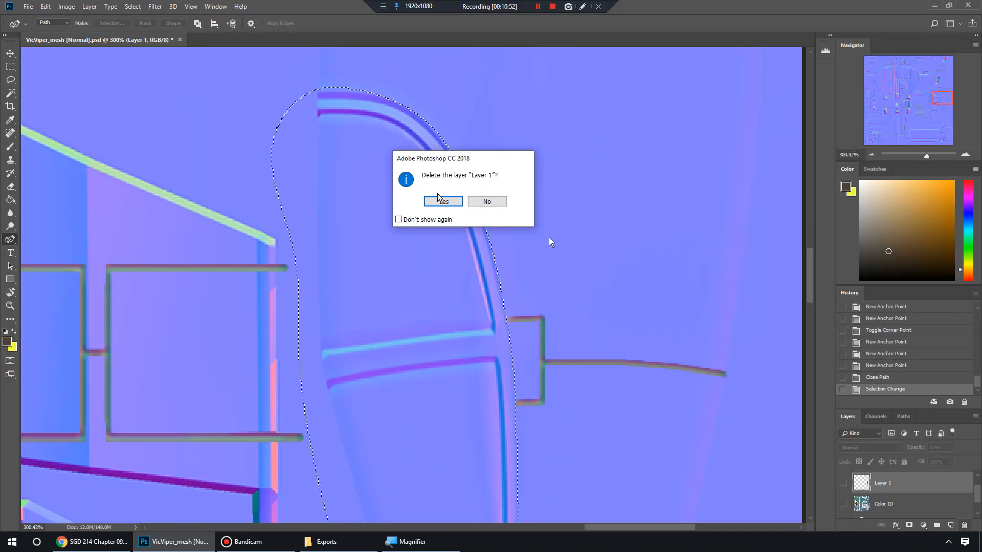
click(439, 200)
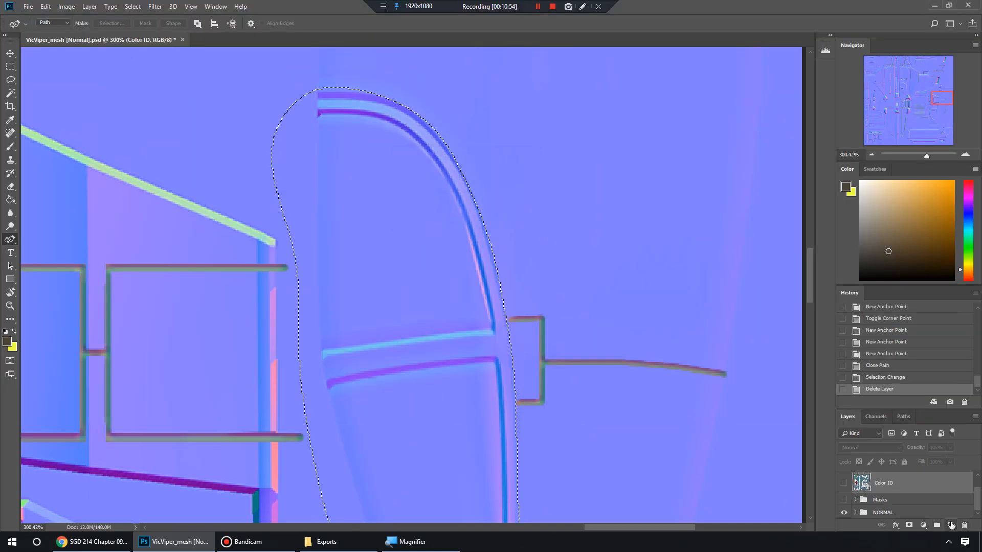
click(951, 525)
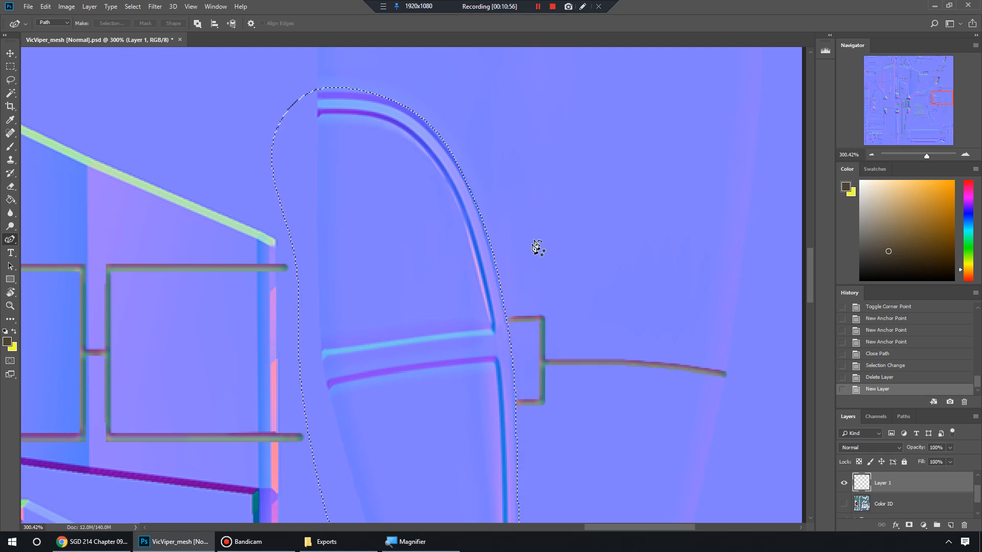
Fill the canopy selection on Layer 1 with the dark brown, deselect, and inspect the filled shape's edges against the normal map.
key(alt+BackSpace)
key(ctrl+d)
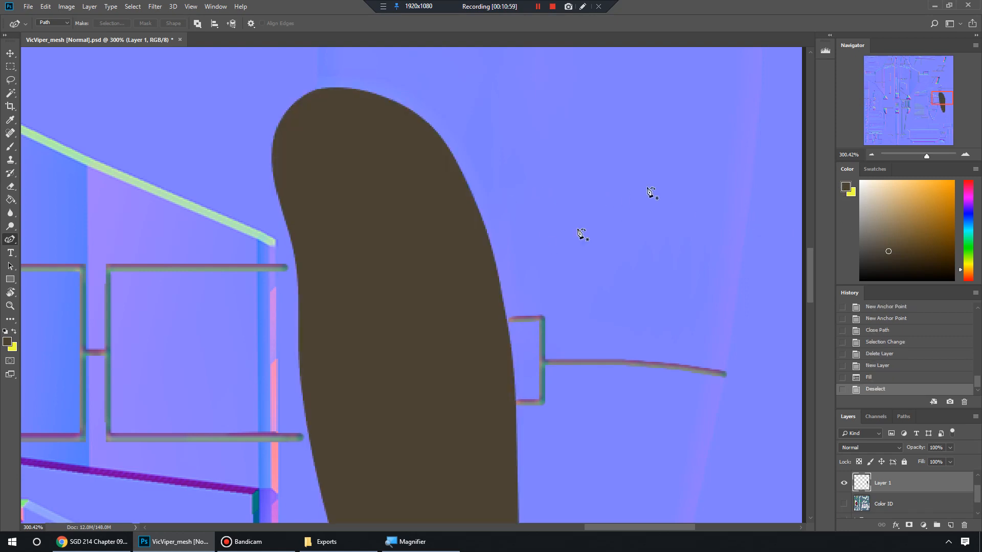
drag(932, 155, 935, 155)
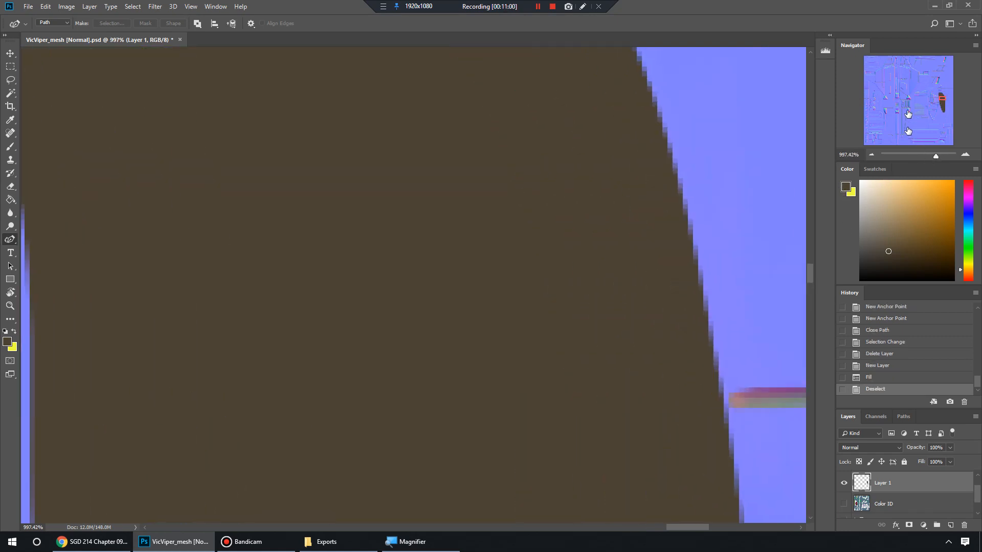
drag(943, 100, 943, 112)
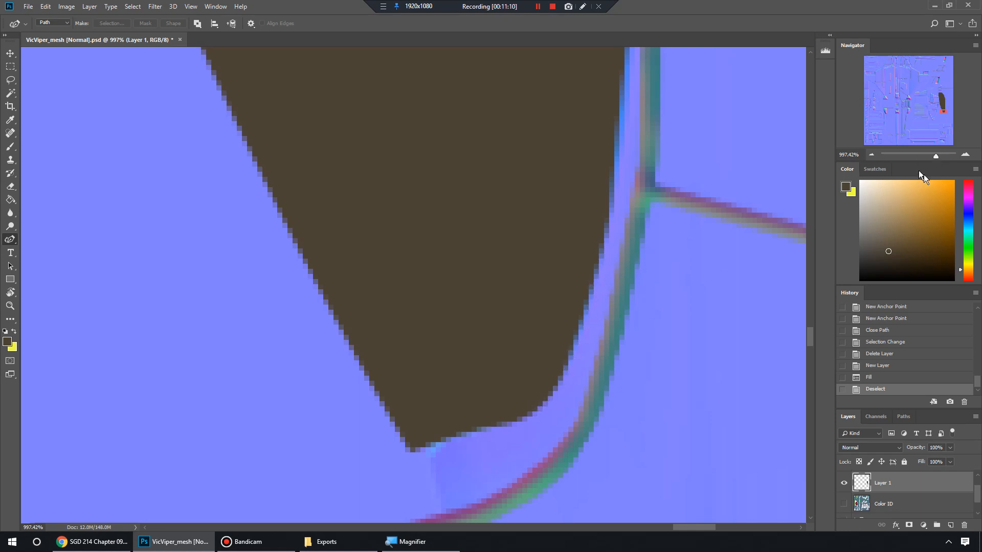
drag(937, 156, 924, 155)
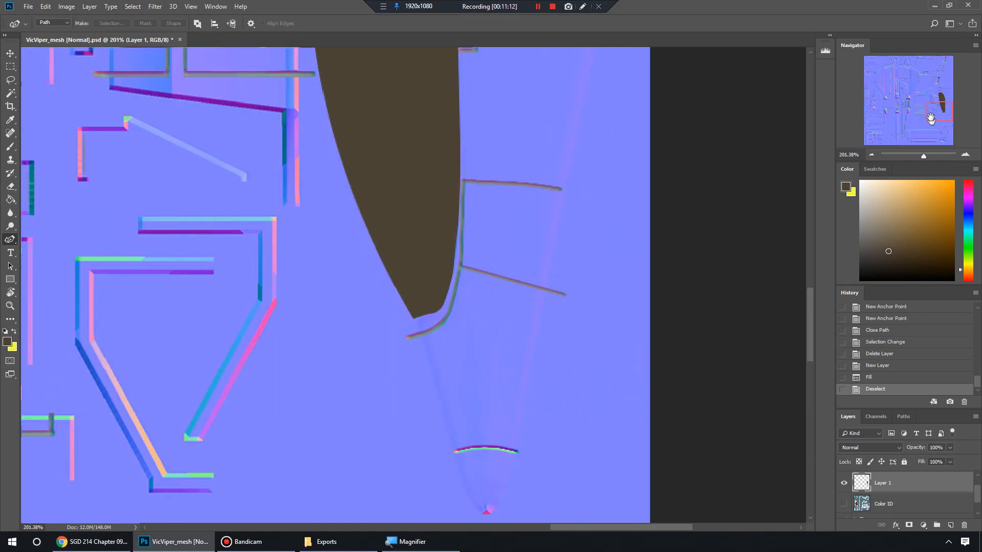
drag(930, 119, 937, 101)
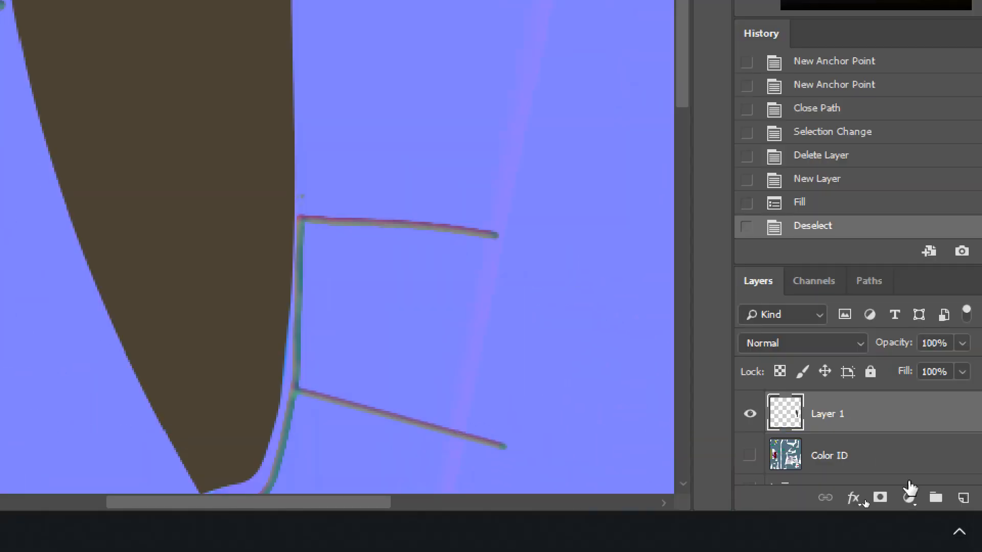
Load the Color ID layer's outline as a selection, invert it, clear Layer 1's brown overflow outside the islands, and deselect.
ctrl+click(790, 459)
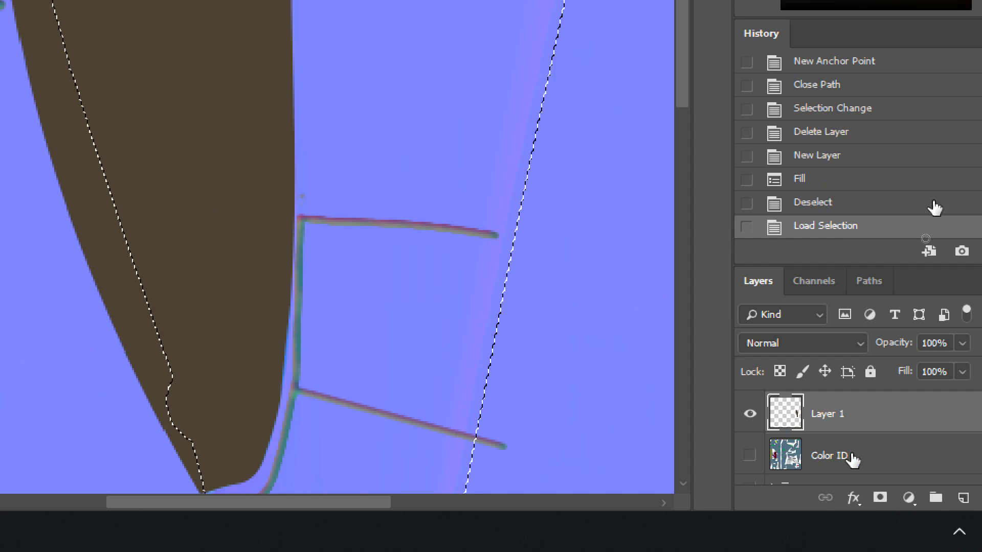
scroll(557, 257, up, 4)
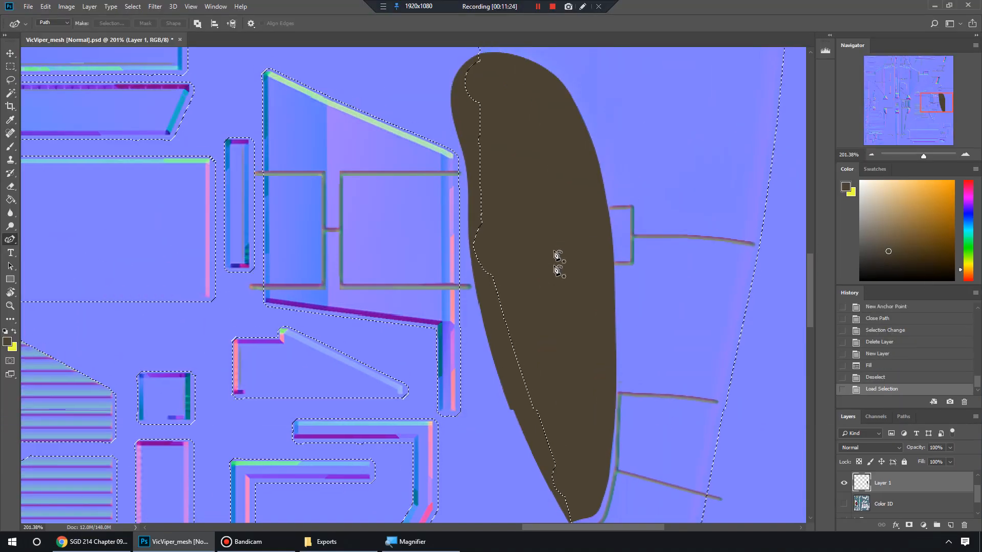
drag(925, 155, 916, 156)
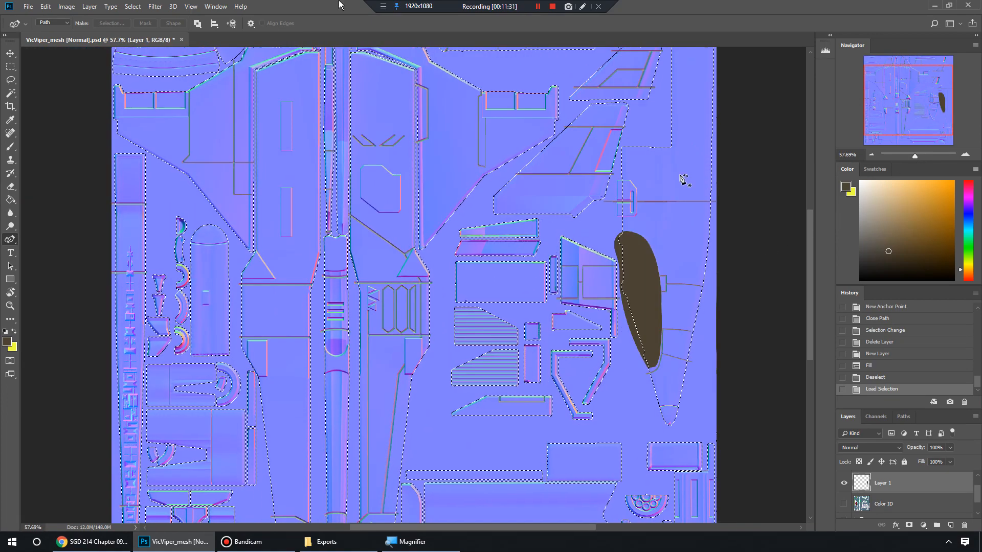
click(134, 7)
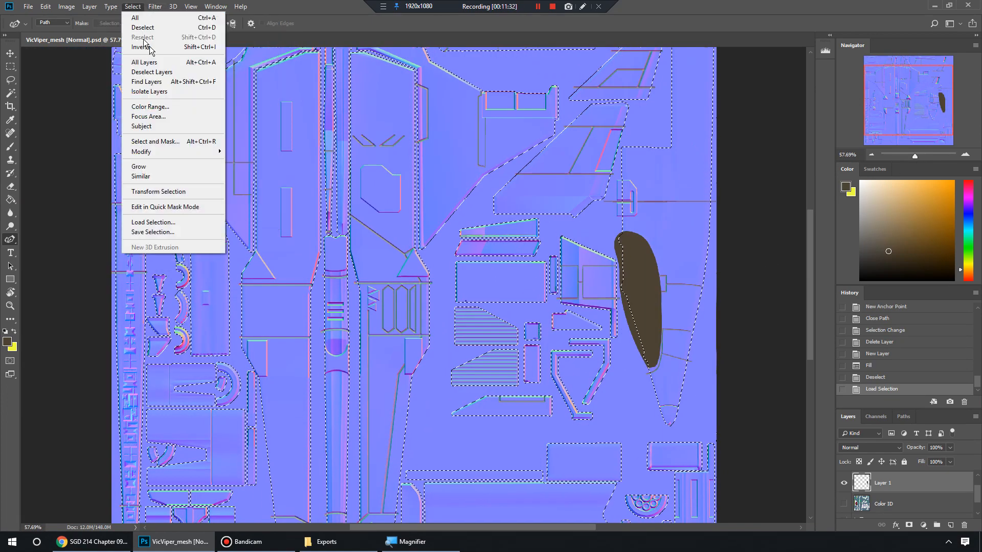
click(149, 47)
key(Delete)
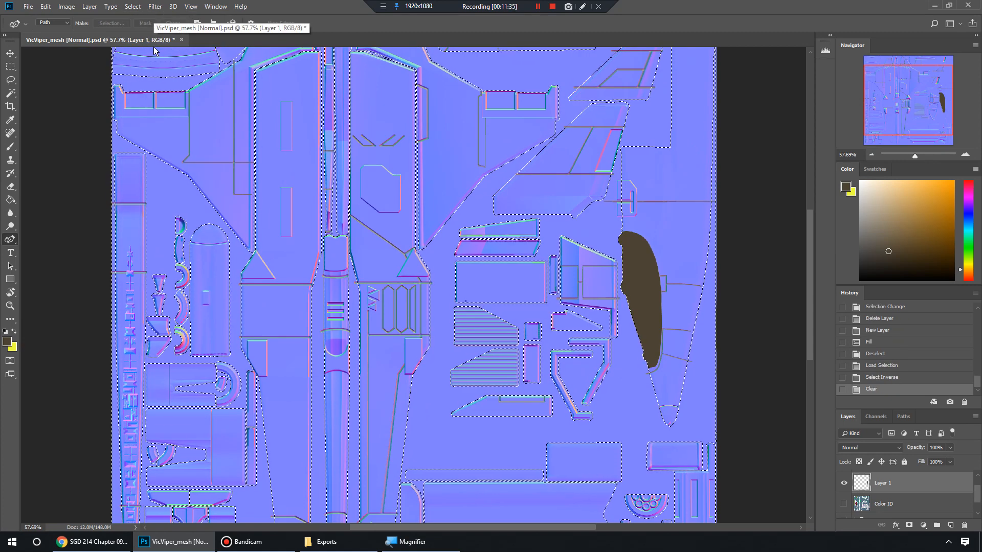
key(ctrl+d)
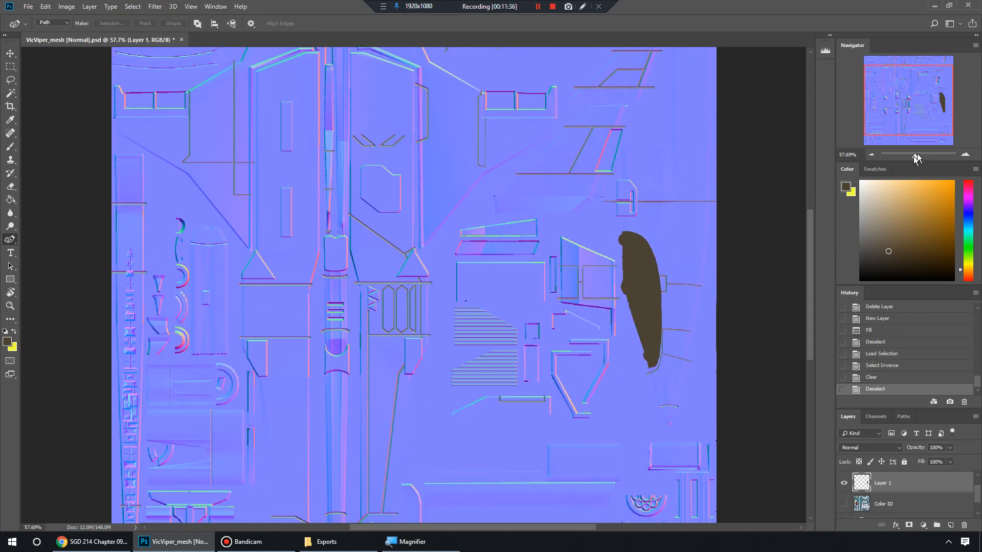
Lower Layer 1's opacity to 62% so the normal map's canopy window lines can be traced.
drag(915, 155, 920, 156)
drag(909, 105, 928, 108)
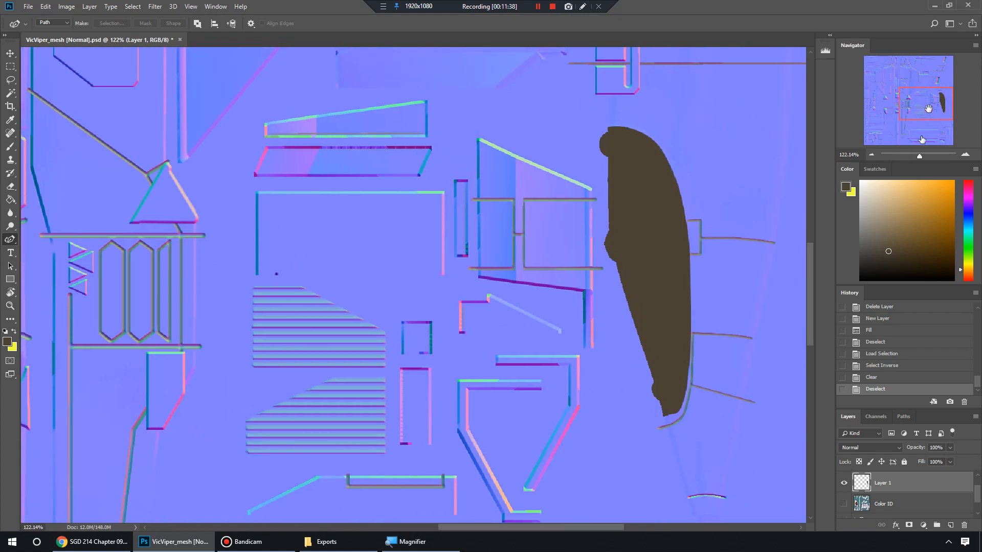
drag(922, 155, 925, 155)
drag(919, 105, 930, 106)
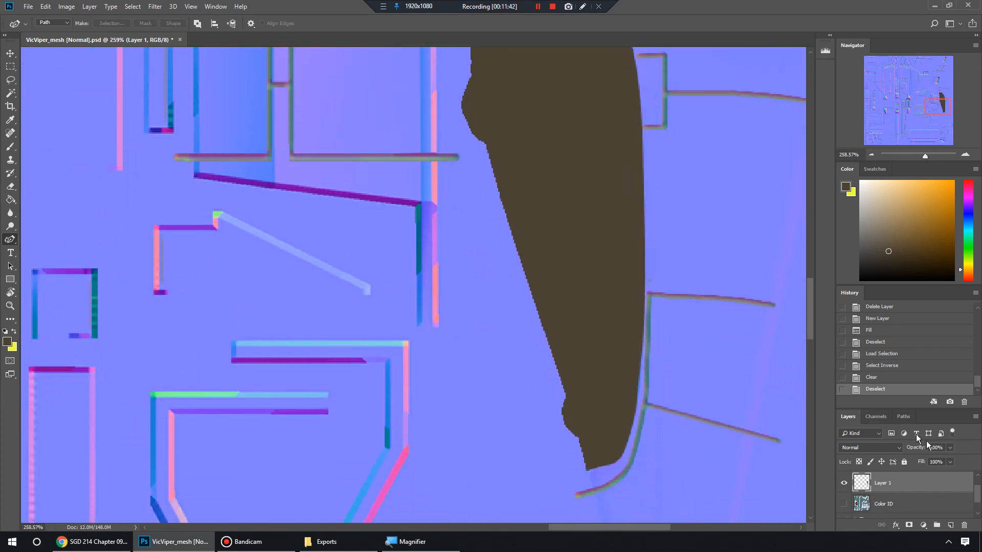
click(950, 448)
drag(941, 464, 932, 462)
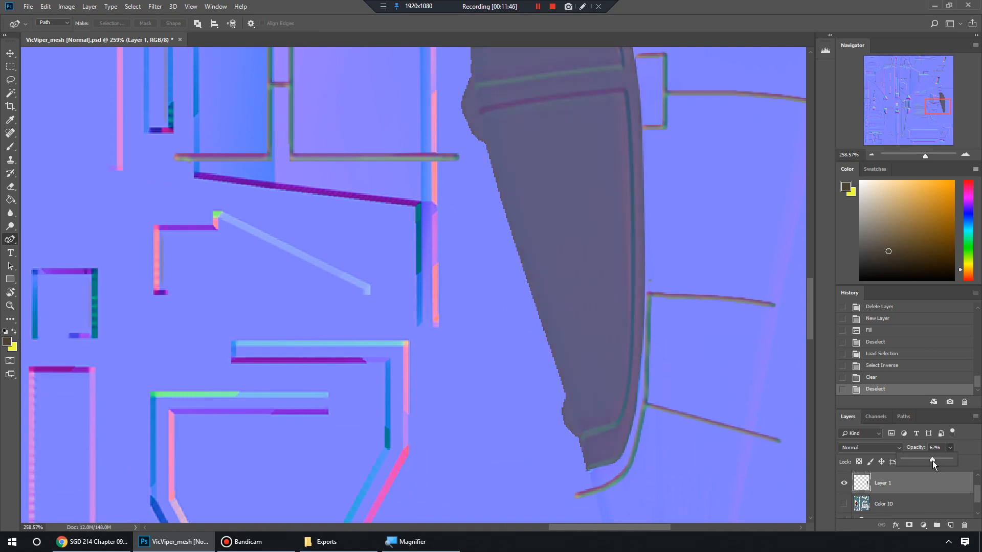
scroll(563, 256, up, 5)
scroll(588, 230, up, 3)
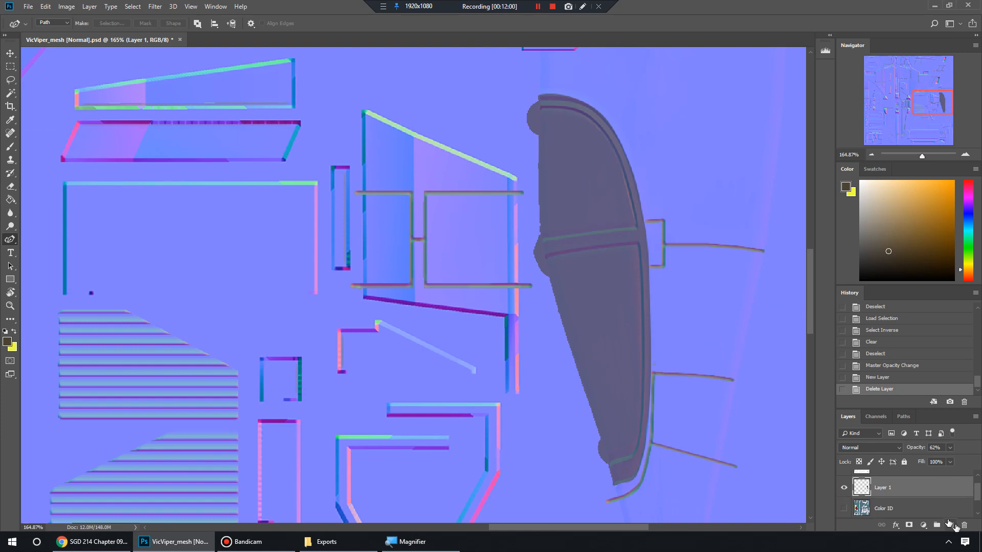
Add a new empty layer above Layer 1 for the canopy windows and make it active.
click(949, 525)
scroll(889, 497, down, 1)
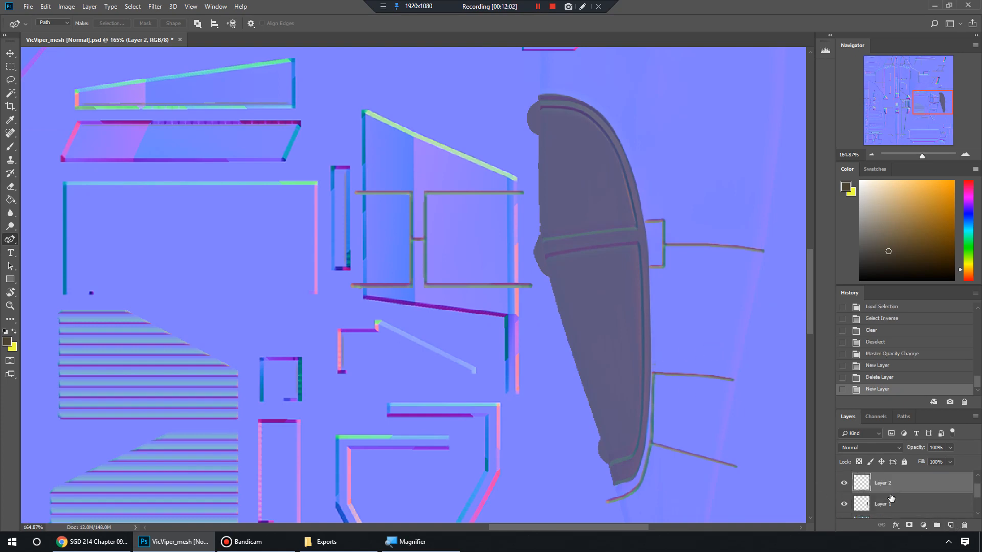
click(916, 508)
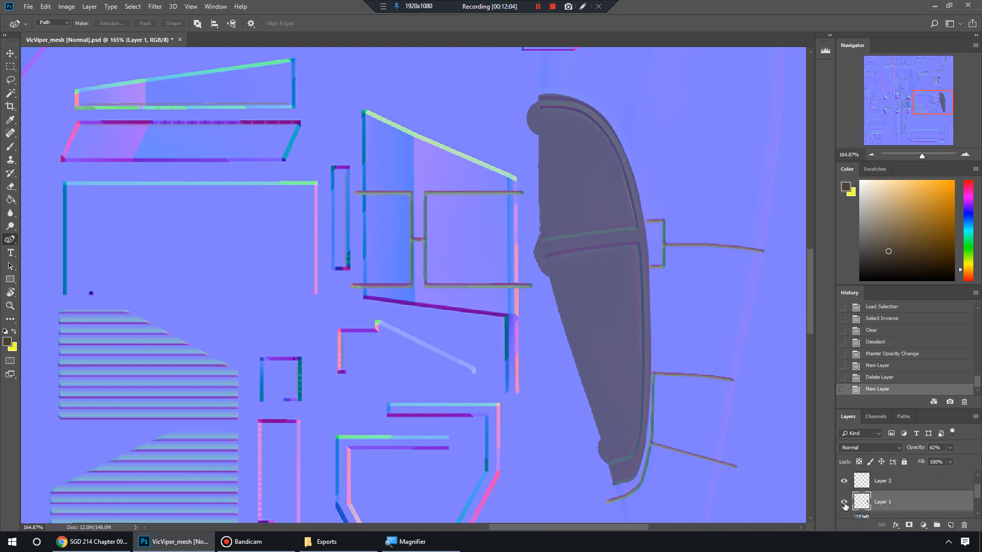
click(908, 487)
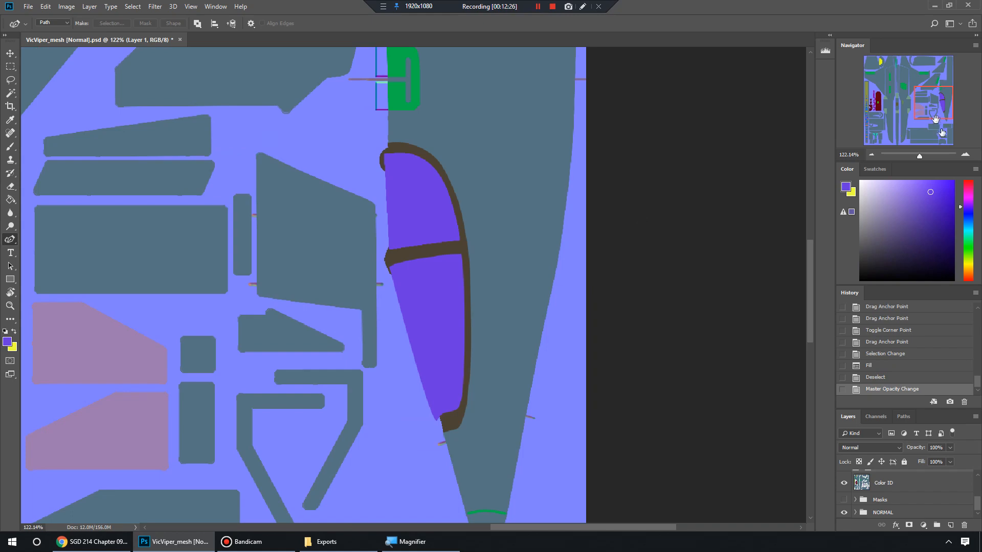
Examine the canopy frame and windows up close, hiding Color ID, Layer 2 and Layer 1 to compare them with the normal map.
mouse_move(935, 119)
mouse_down()
mouse_move(940, 107)
mouse_move(909, 86)
mouse_move(938, 95)
mouse_move(892, 65)
mouse_move(936, 109)
mouse_up()
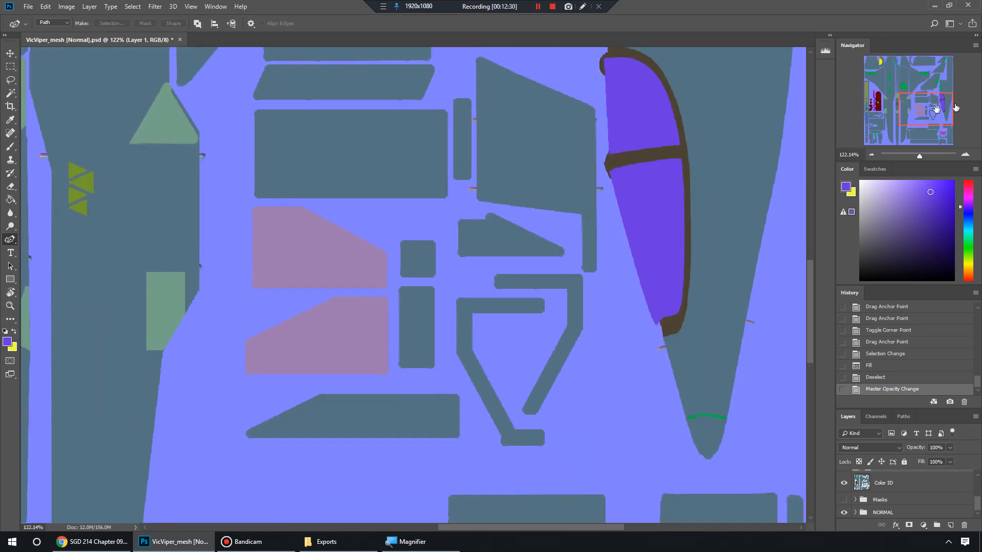
drag(916, 153, 928, 156)
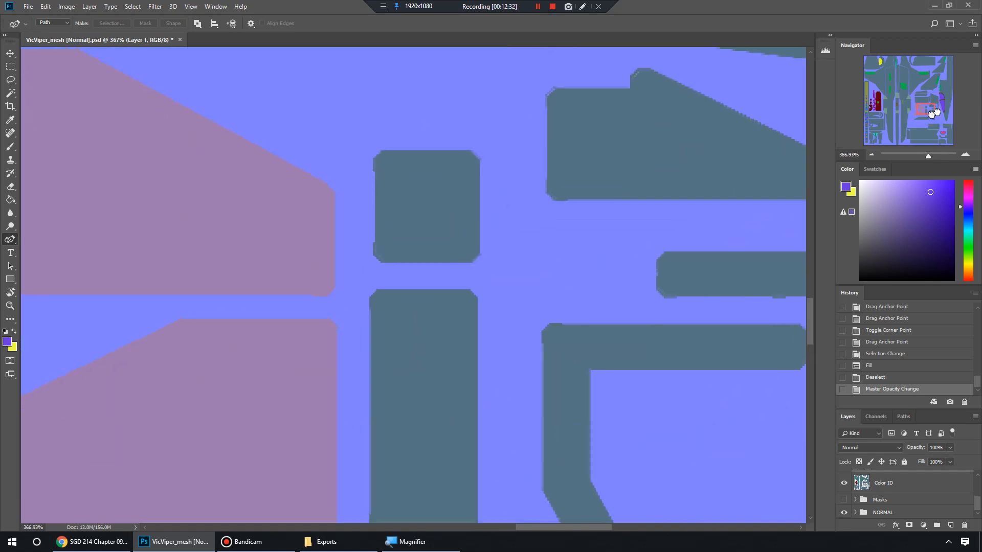
drag(940, 105, 947, 103)
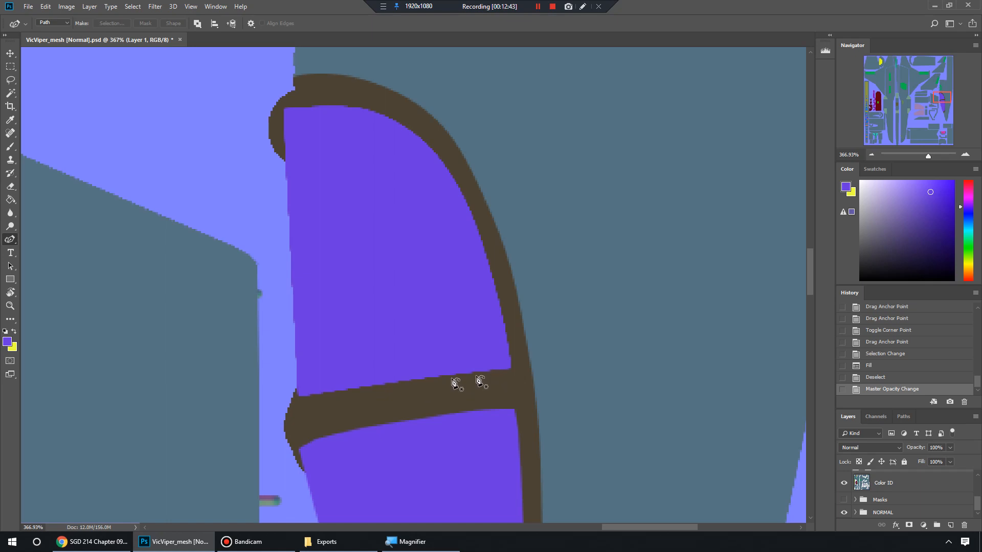
scroll(253, 348, up, 2)
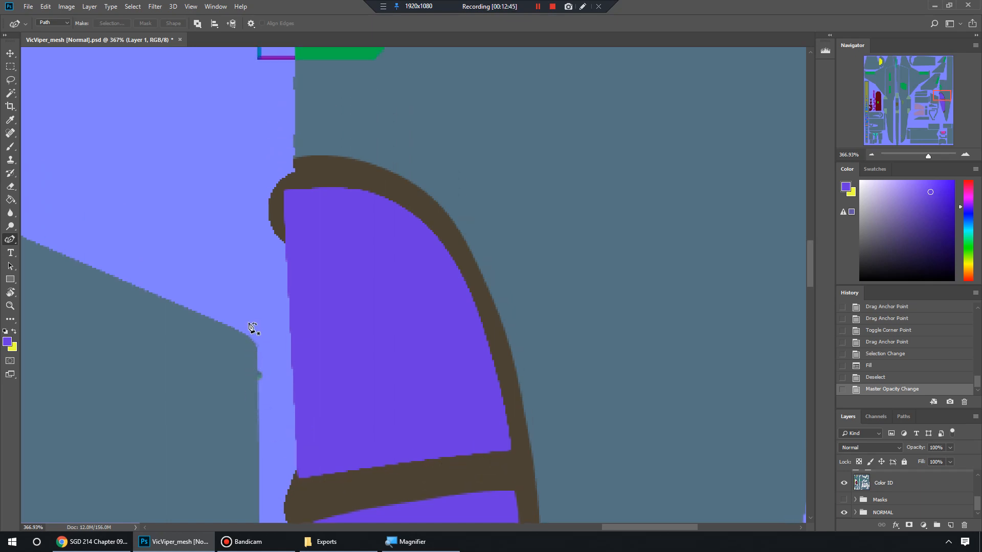
scroll(250, 331, down, 1)
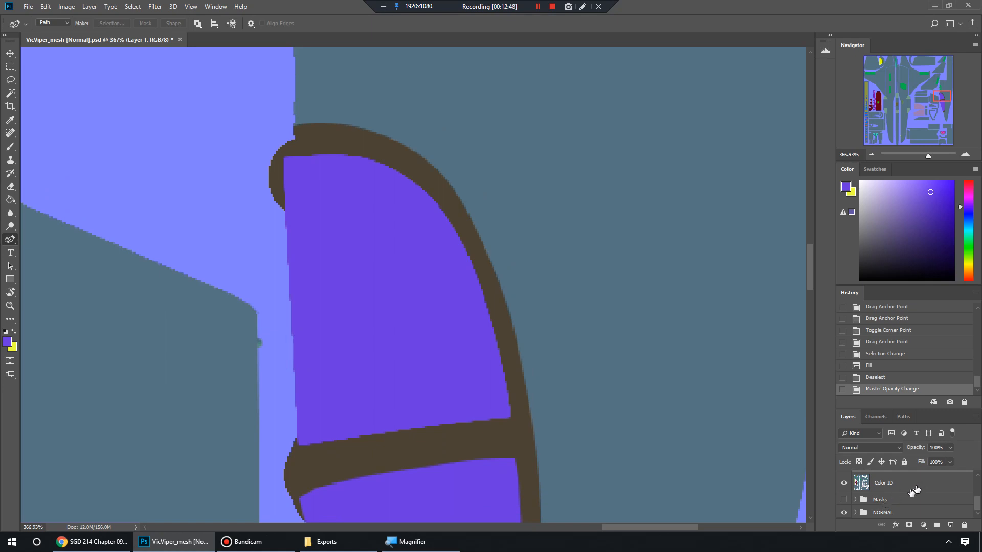
click(843, 484)
scroll(847, 492, up, 2)
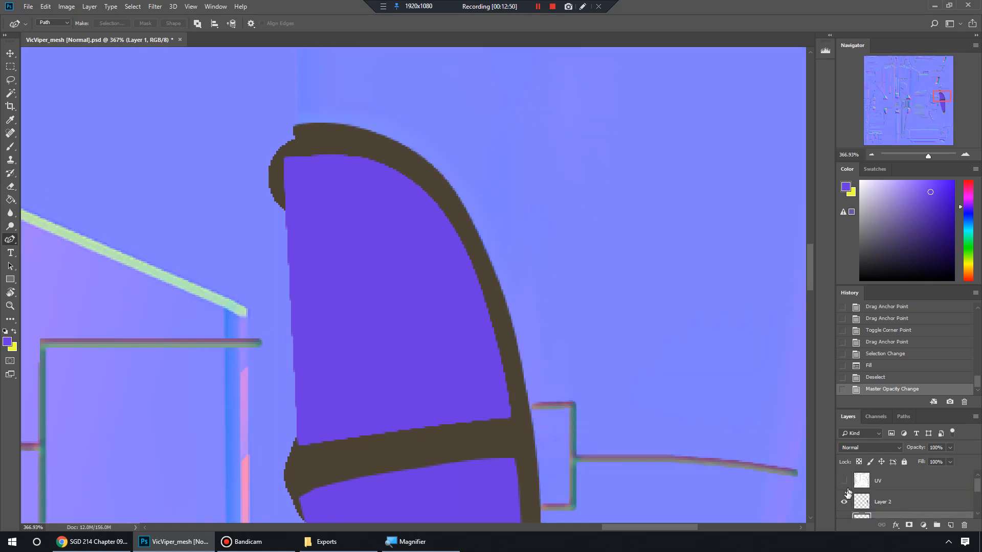
scroll(843, 480, down, 2)
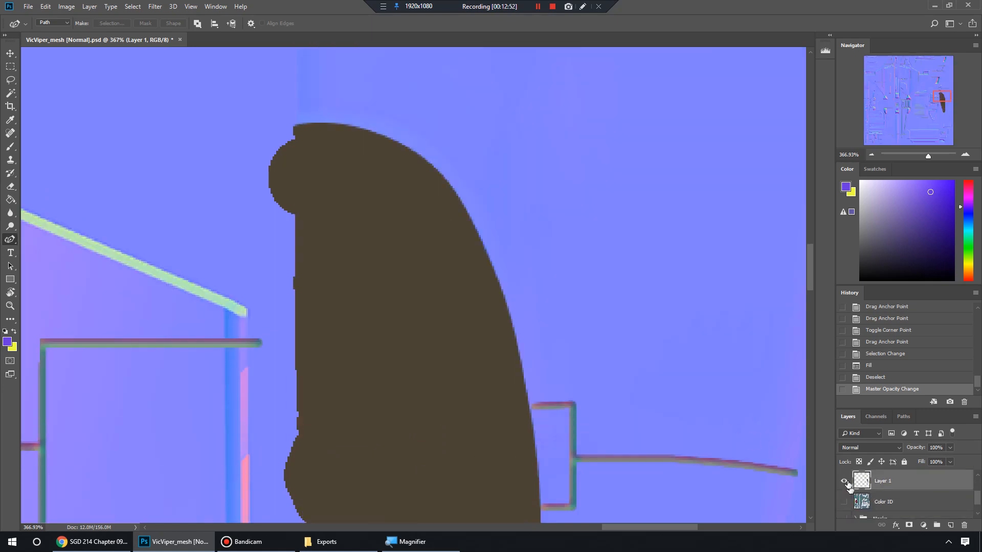
click(845, 483)
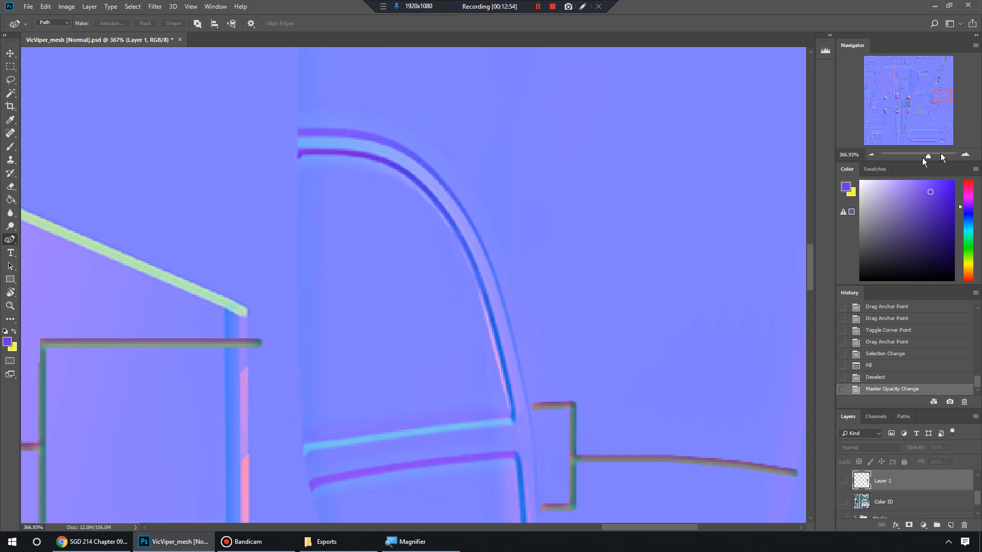
drag(923, 157, 915, 157)
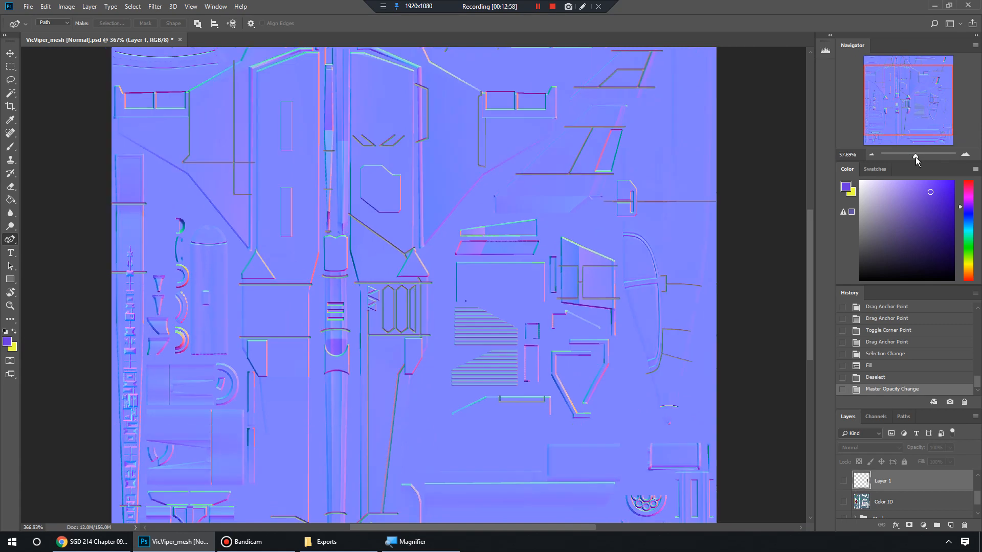
Show Layer 1, Color ID and Layer 2 again, and toggle Color ID off and on to compare the whole map.
click(844, 483)
click(845, 503)
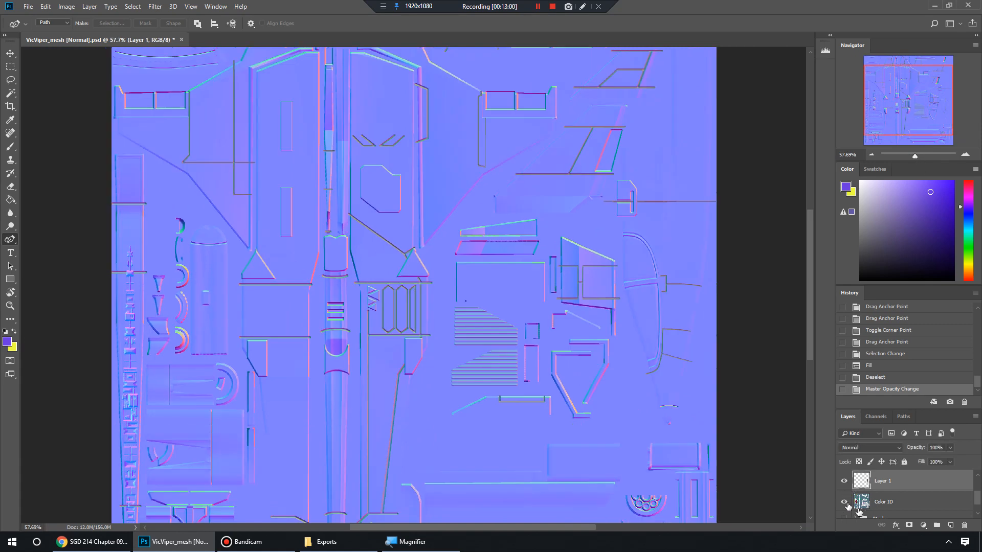
scroll(864, 498, up, 2)
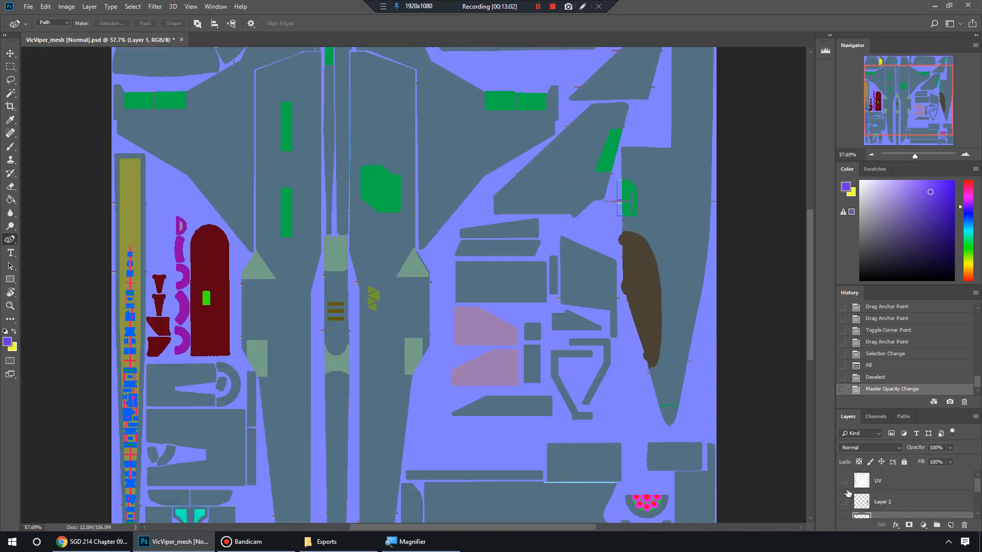
scroll(904, 502, down, 1)
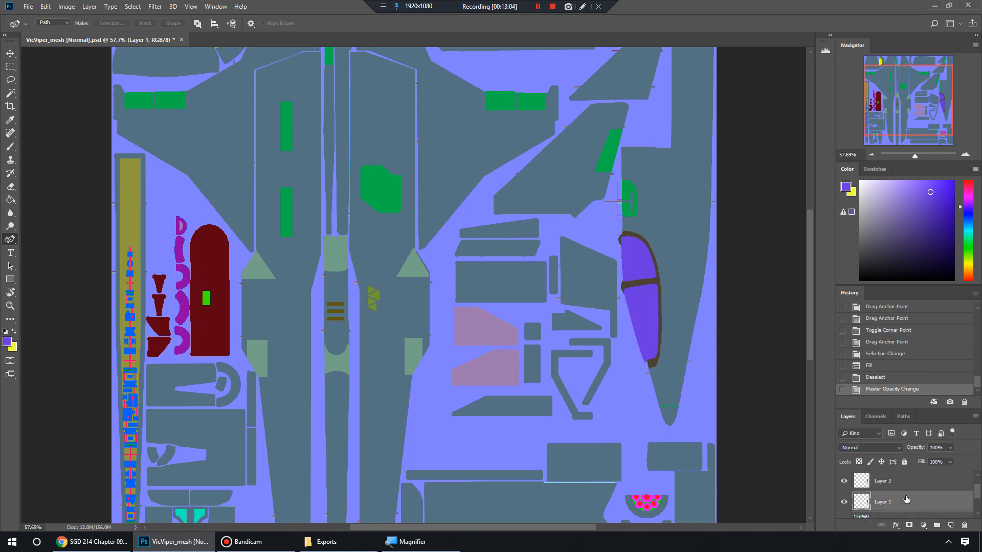
scroll(900, 502, down, 2)
click(844, 483)
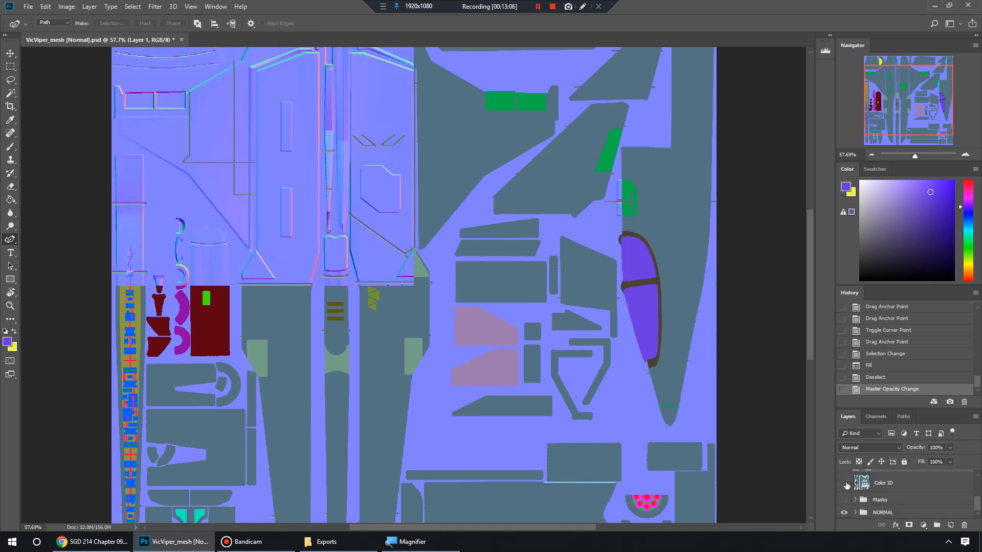
click(845, 483)
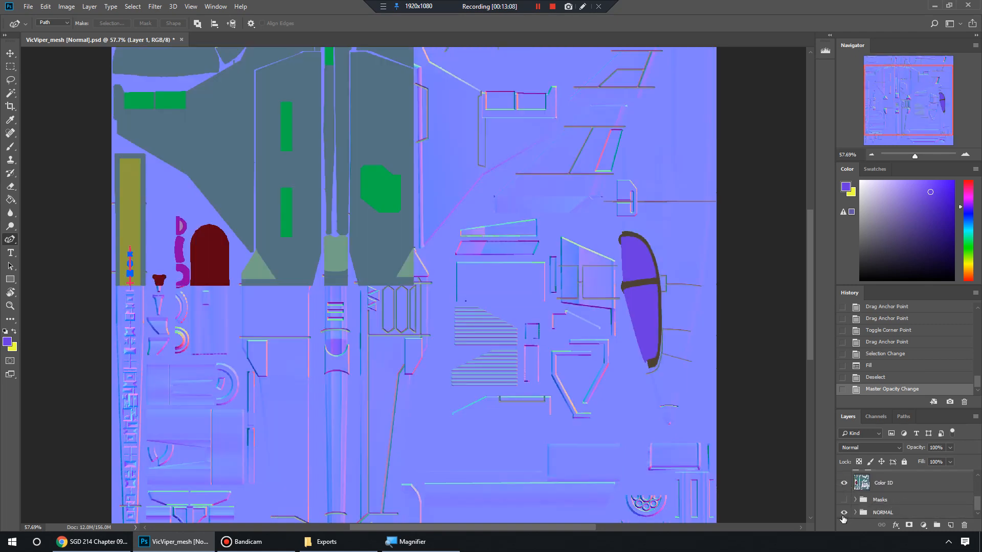
Hide the NORMAL group, add a new empty layer, and move it directly below the Color ID layer.
click(845, 513)
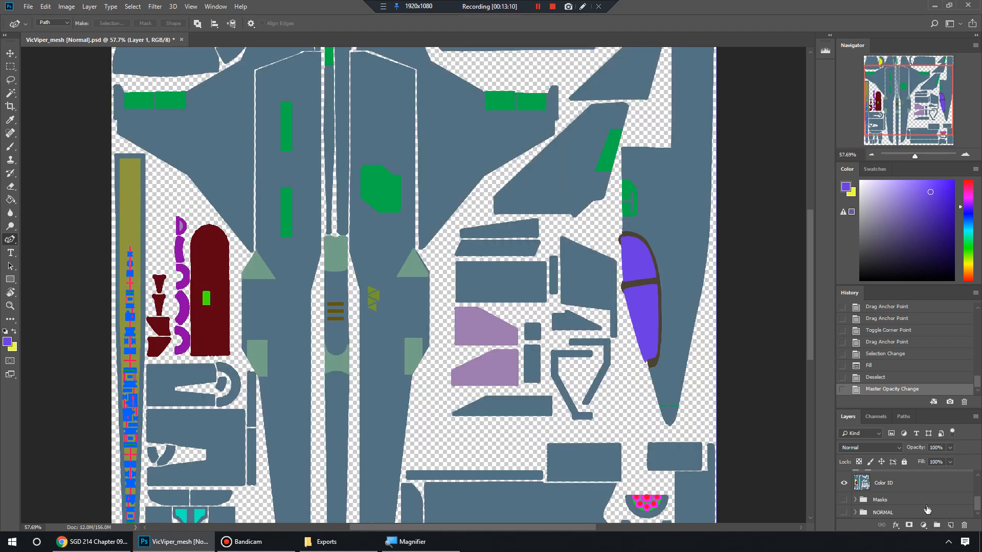
click(927, 512)
click(951, 525)
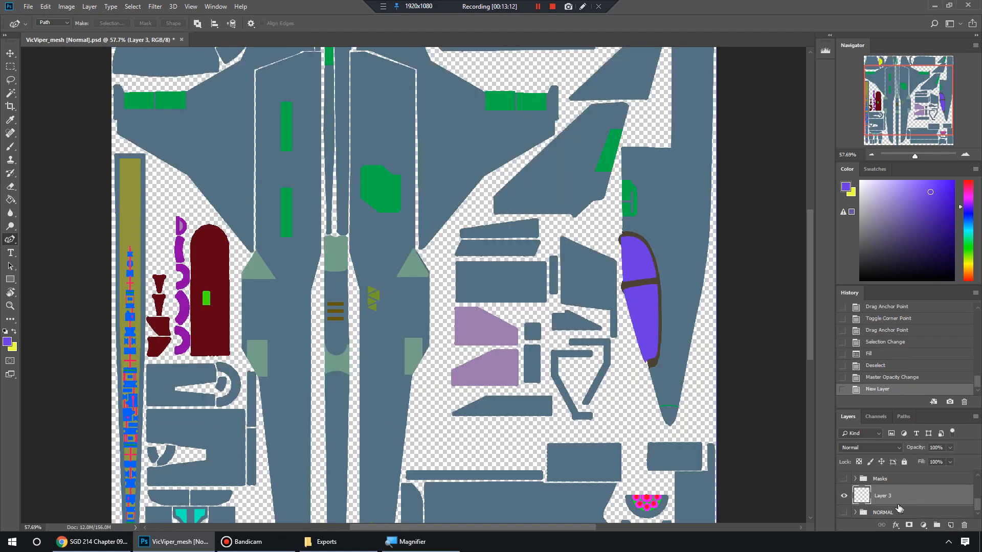
drag(884, 497, 890, 521)
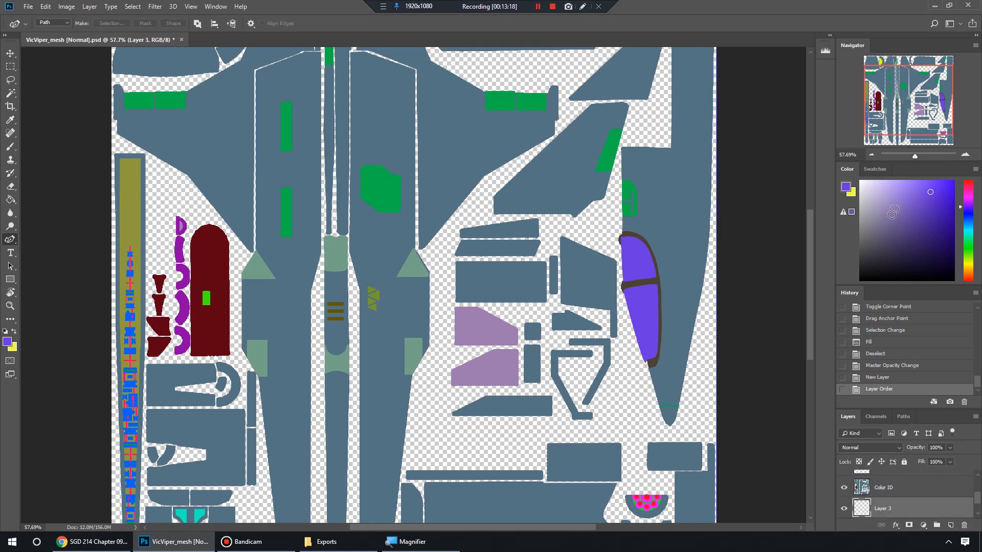
Set the foreground color to black and fill Layer 3 with it as the background behind the colored islands.
drag(893, 212, 850, 327)
key(alt+BackSpace)
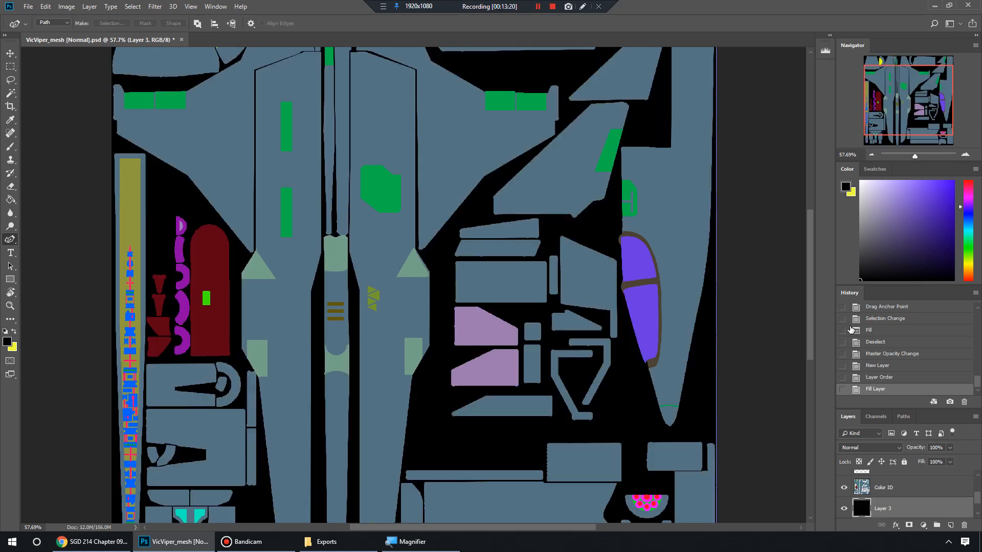
scroll(705, 202, up, 3)
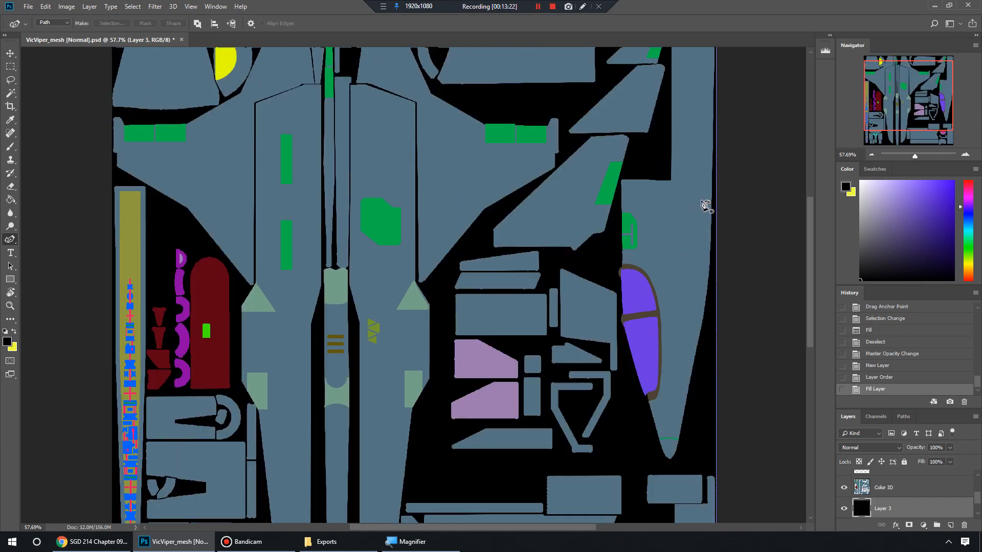
scroll(701, 220, down, 7)
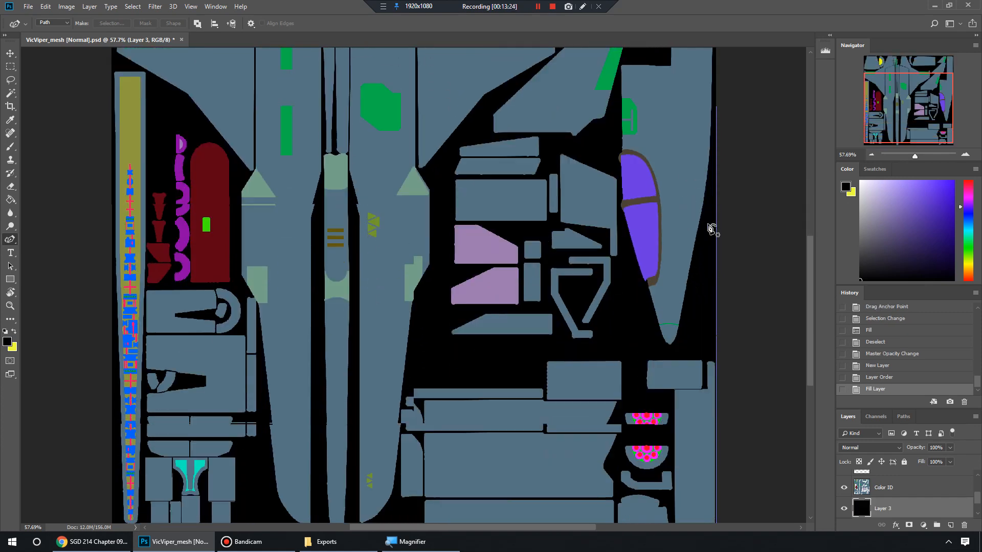
drag(917, 158, 914, 158)
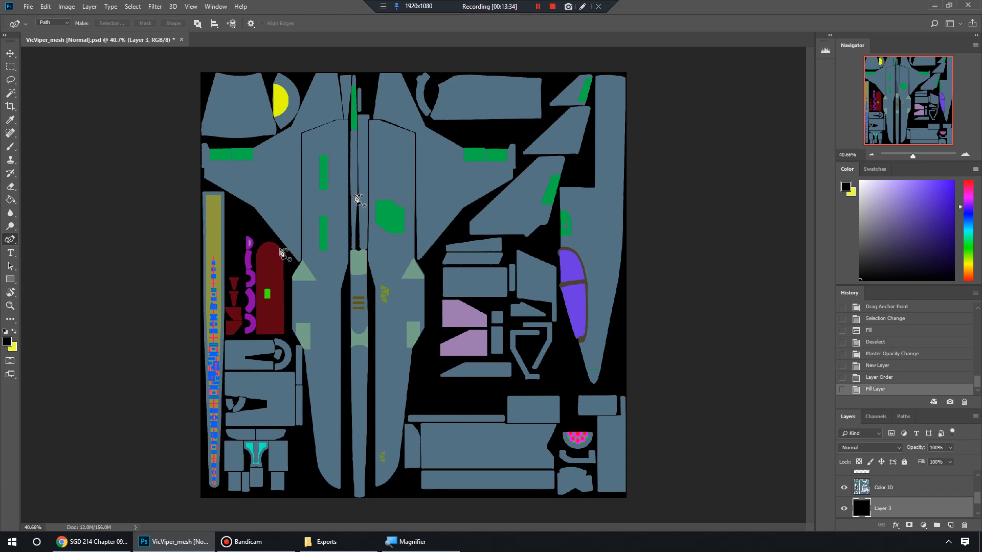
Begin saving a copy of the map in Targa format, choosing the Exports folder inside the Desktop's VicViper folder.
click(28, 7)
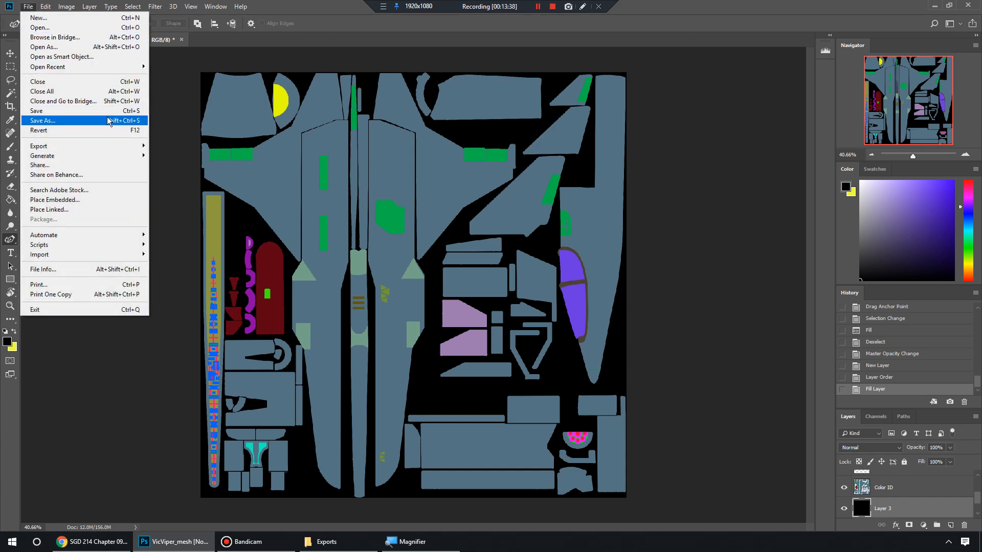
click(125, 122)
click(213, 321)
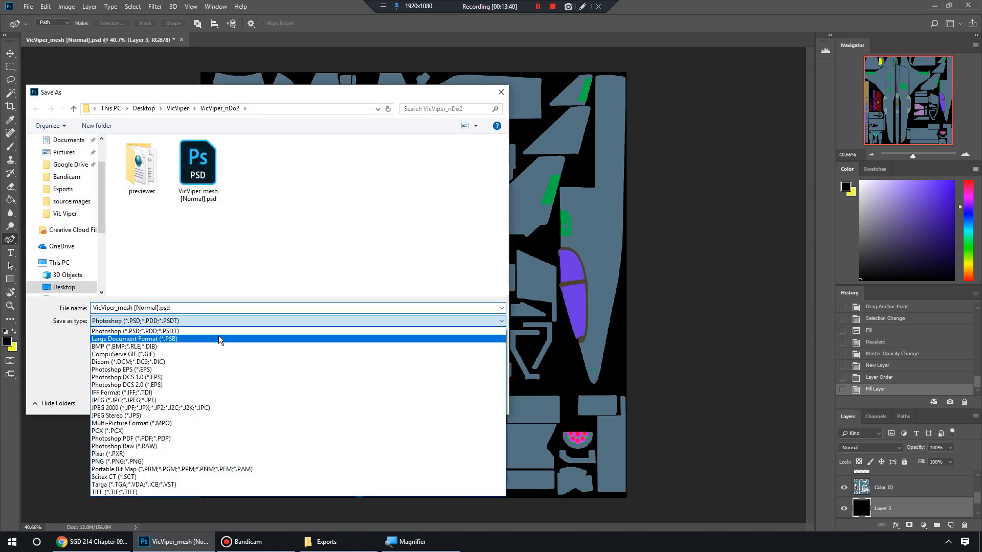
click(222, 484)
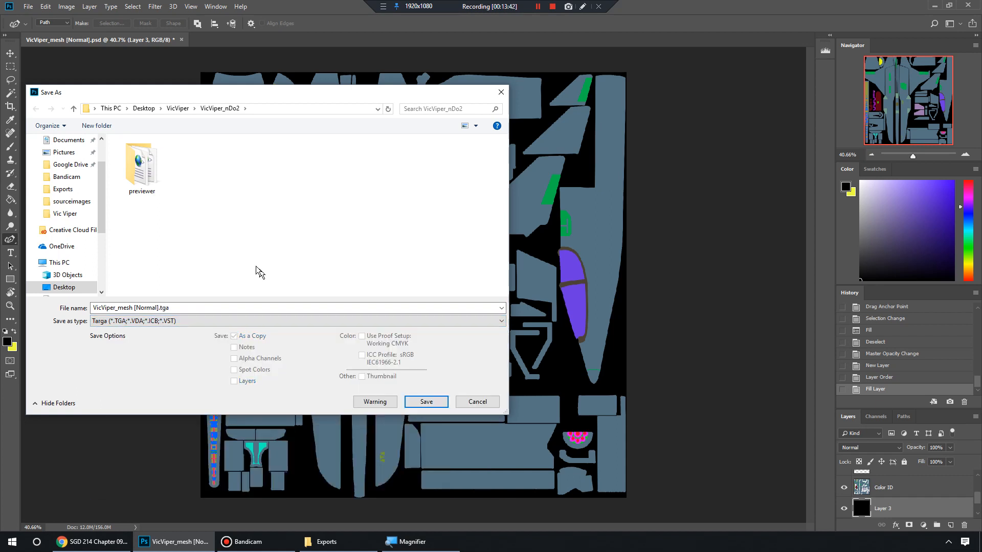
click(177, 109)
double_click(152, 157)
Name the Targa copy VicViper_ColorID and save it at 24 bits/pixel.
click(208, 307)
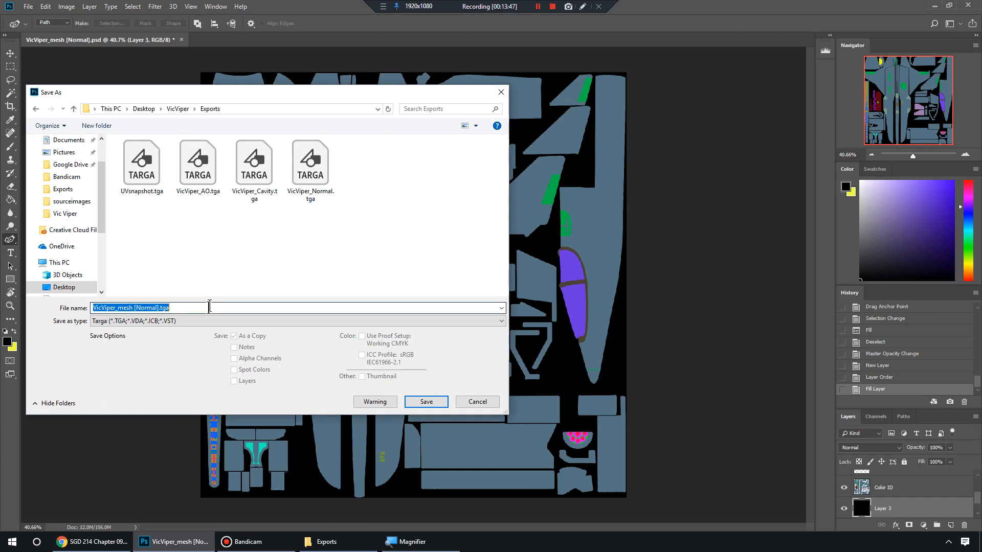
click(147, 308)
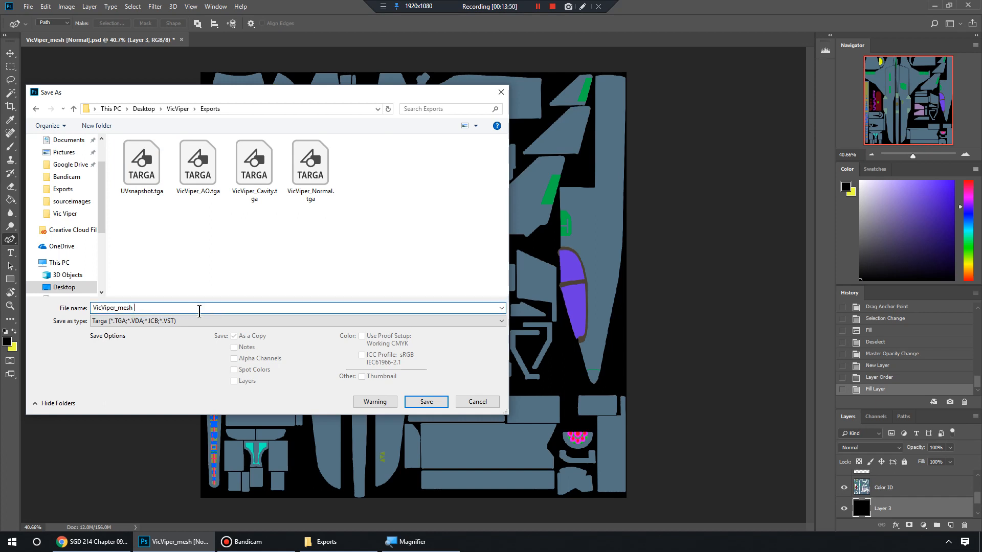
key(BackSpace)
key(BackSpace)
key(BackSpace)
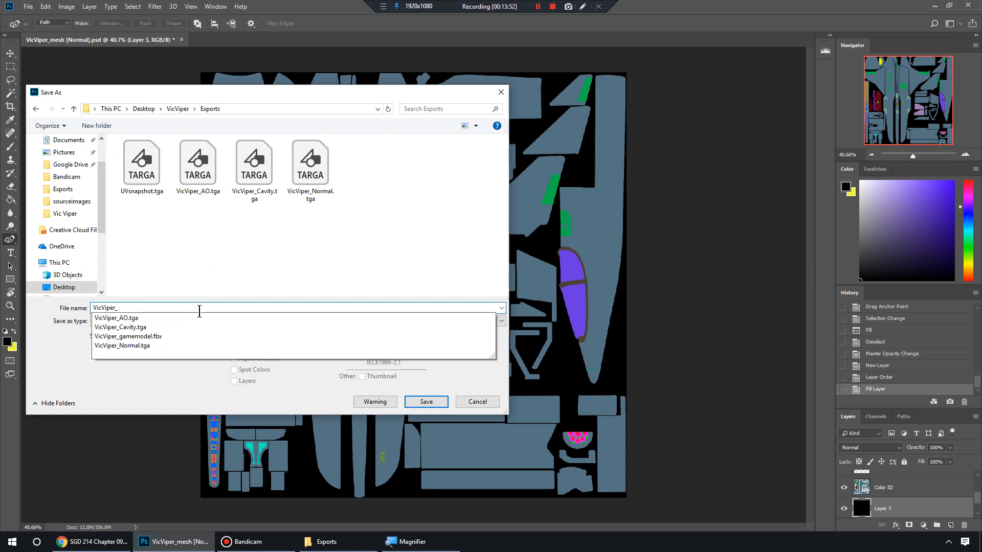
text(ColorID)
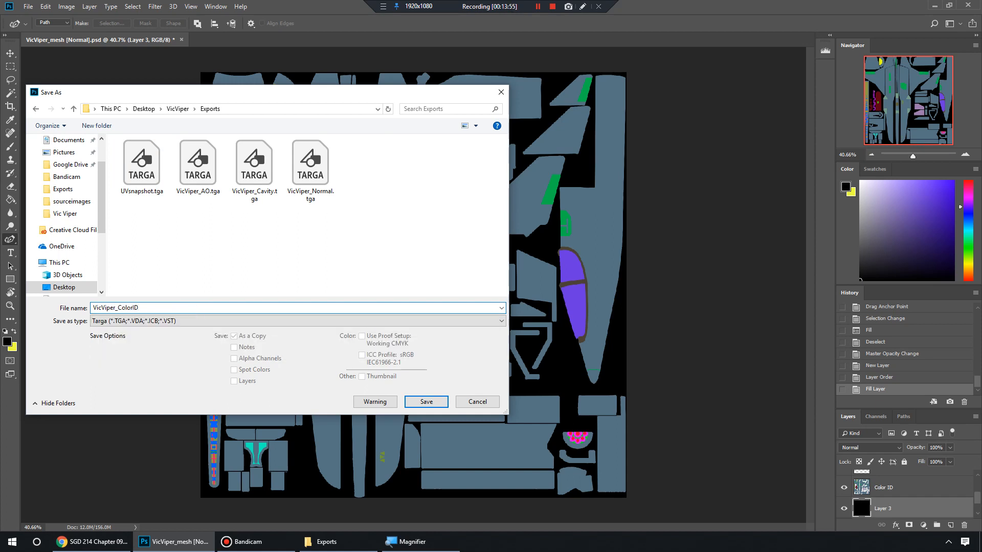
key(Return)
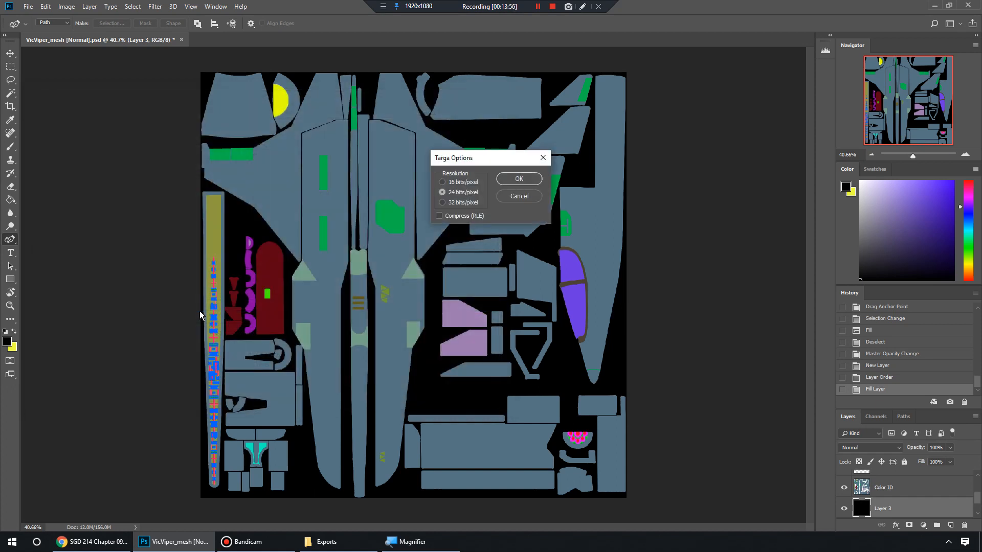
click(536, 182)
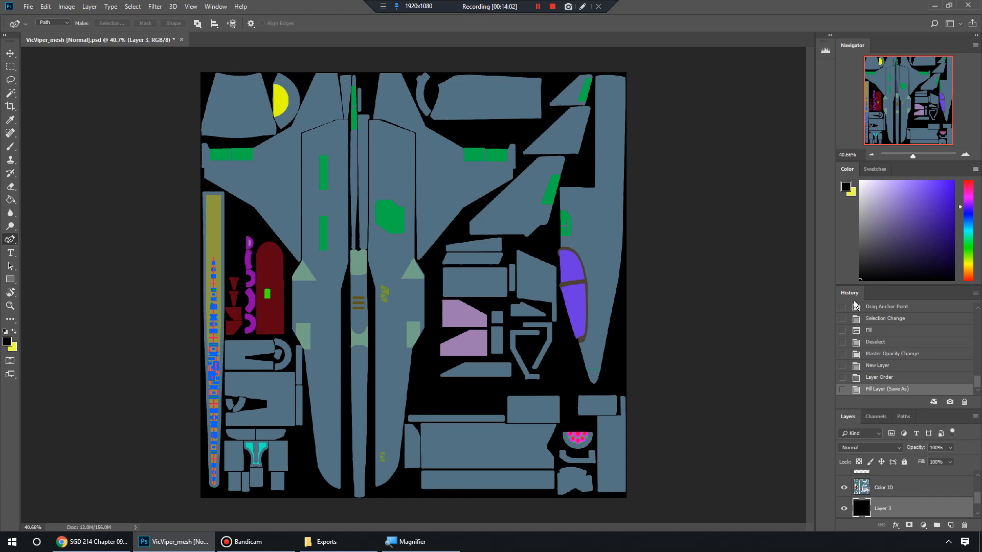
Launch Quixel SUITE 2.3.
key(alt+Tab)
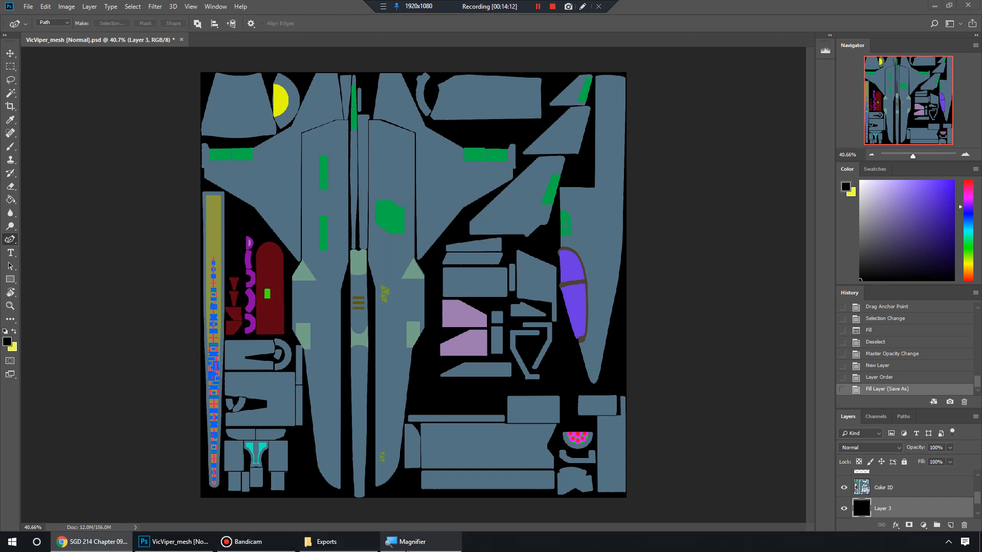
click(11, 543)
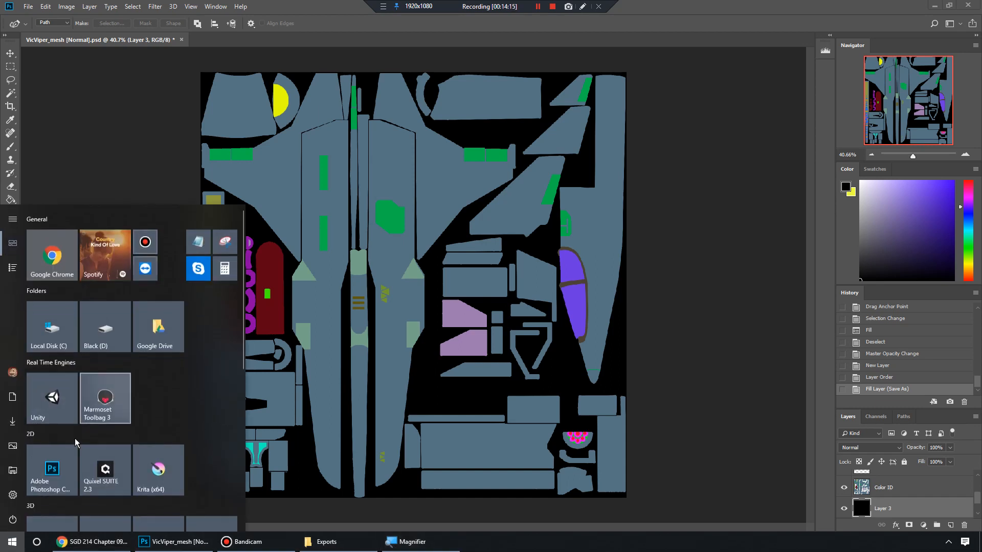
click(105, 472)
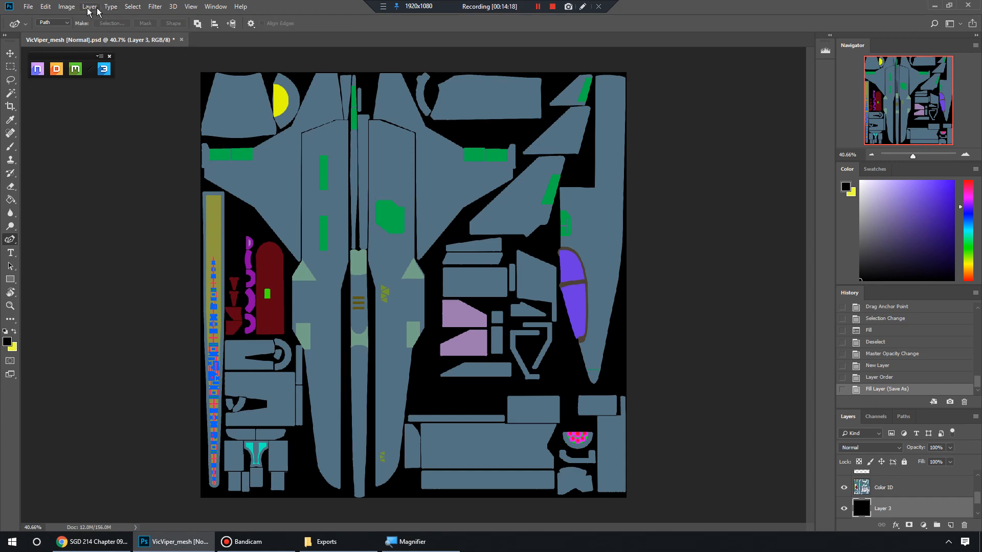
Save the VicViper_mesh [Normal].psd document and close it.
click(28, 6)
click(57, 115)
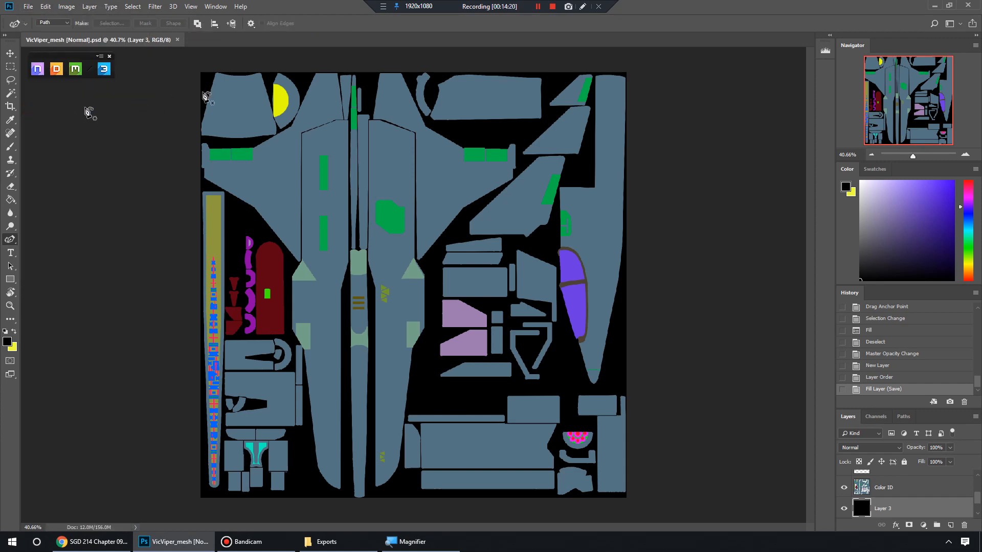
click(178, 40)
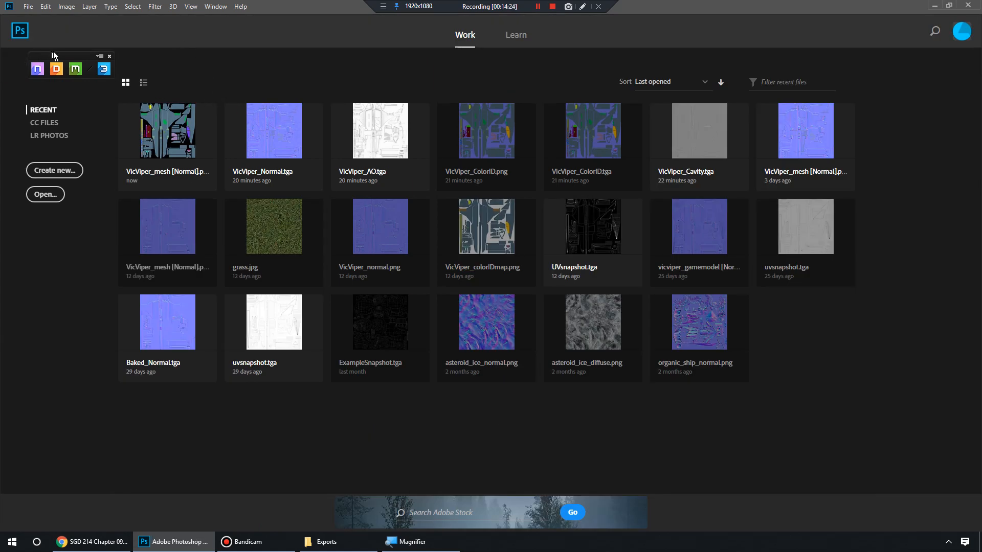
Move the floating Quixel launcher out of the way and open DDO's Base Creator.
drag(53, 52, 127, 24)
drag(197, 39, 89, 20)
click(75, 35)
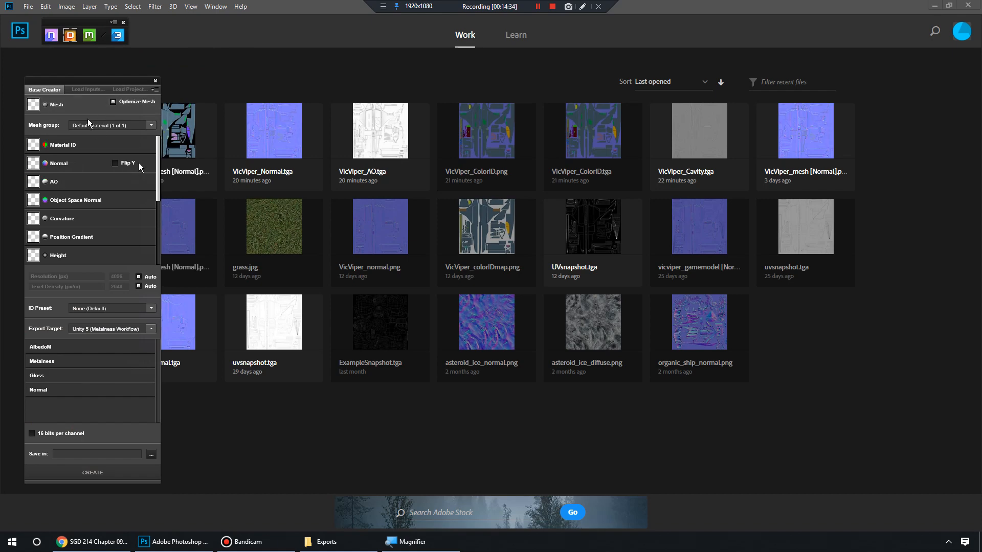
Load VicViper_gamemodel.fbx from the Desktop's VicViper Exports folder as the mesh input and dismiss the UV notice.
click(52, 105)
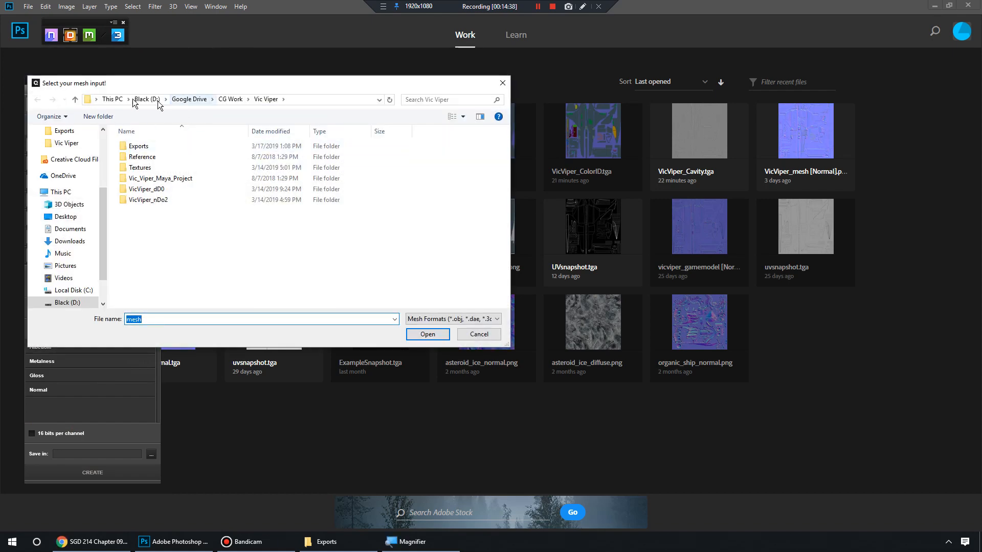
click(65, 216)
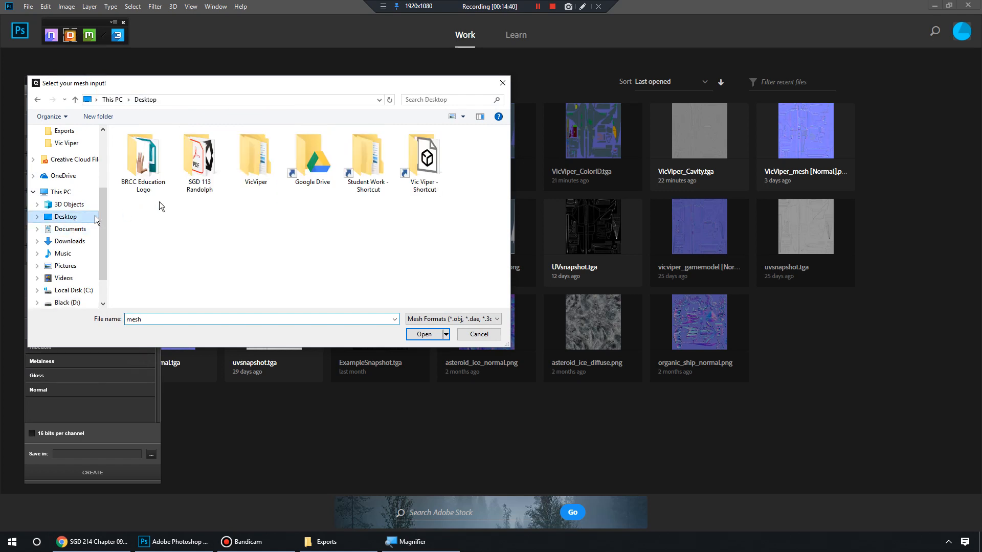
double_click(256, 161)
double_click(149, 146)
click(148, 170)
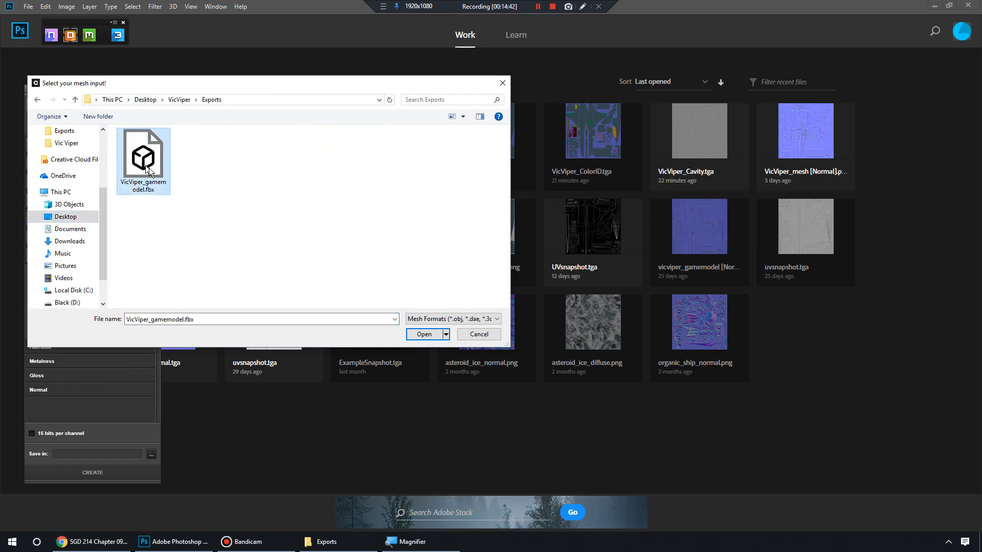
click(421, 338)
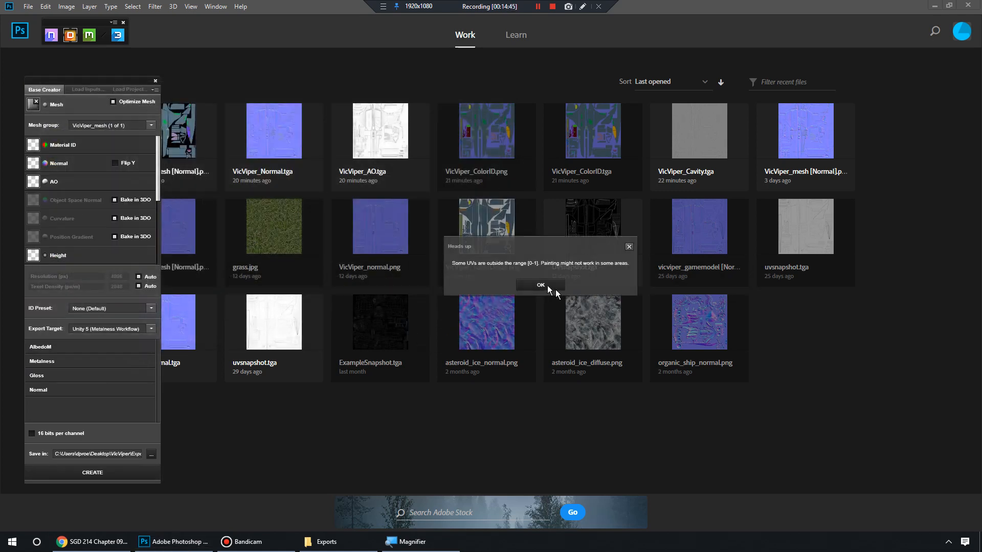
click(544, 284)
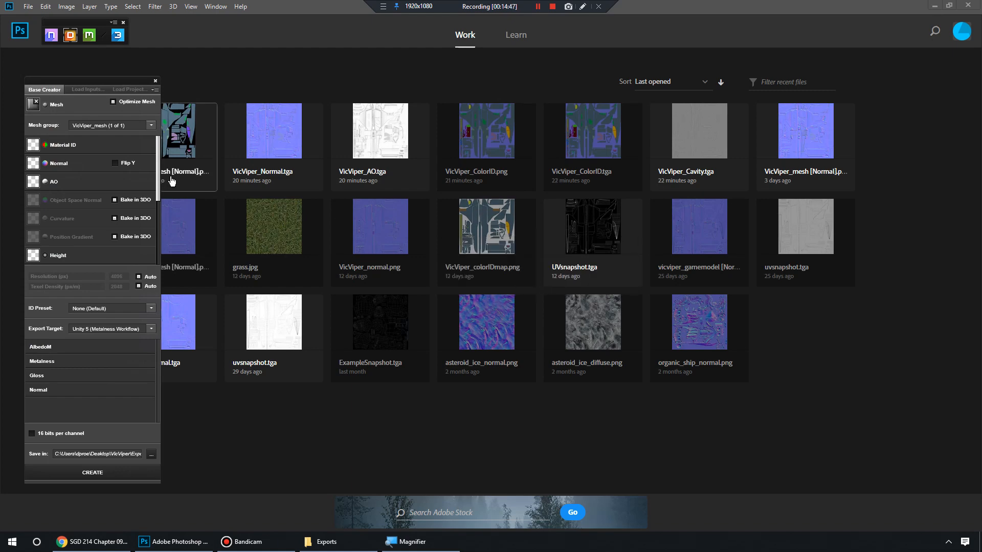
Load VicViper_ColorID.tga as the Material ID input and inspect the canopy area up close.
mouse_move(97, 150)
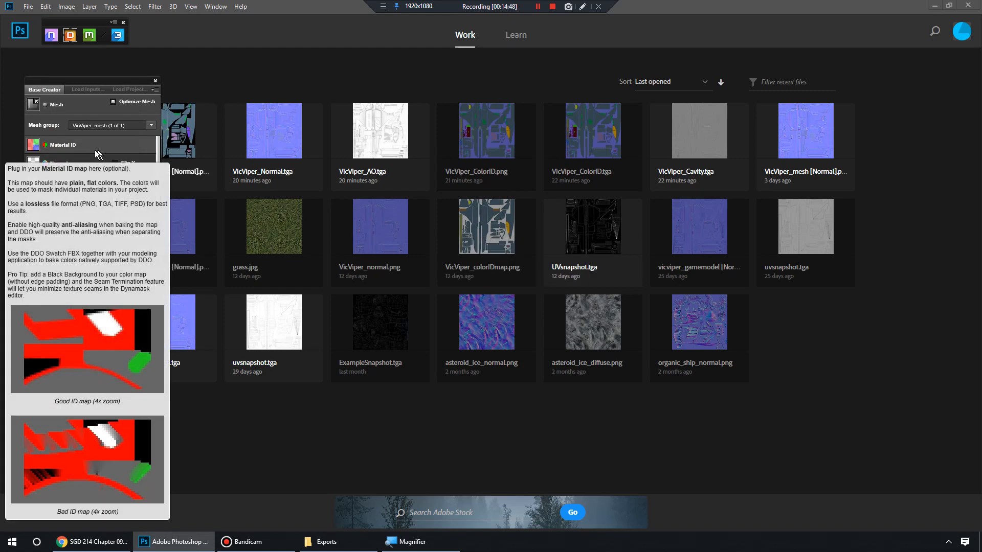
click(34, 145)
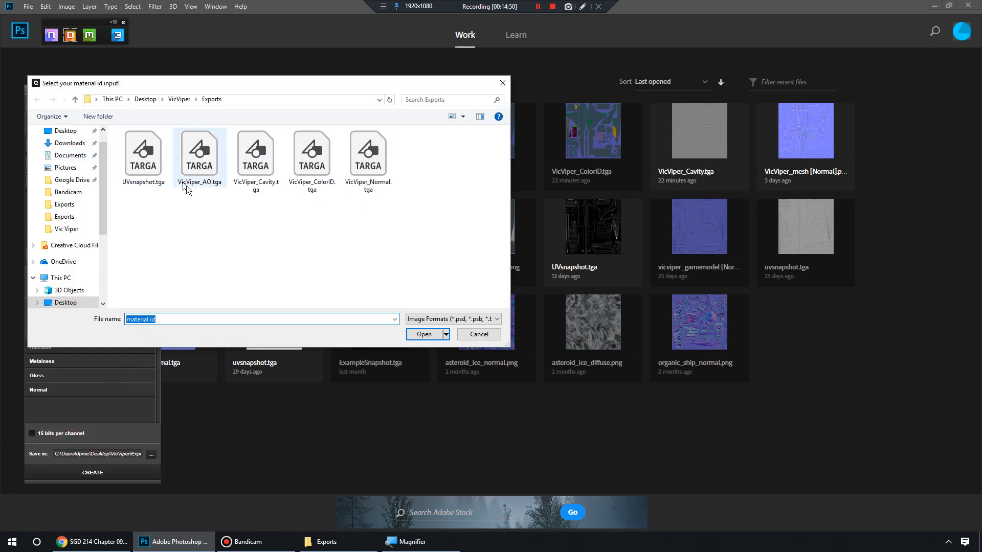
click(311, 156)
click(424, 334)
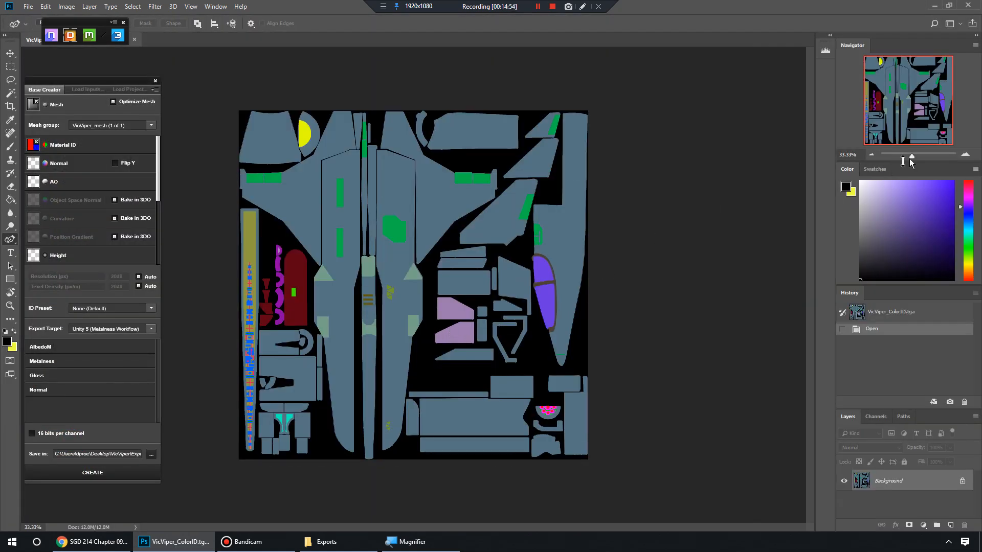
drag(910, 159, 921, 156)
drag(916, 111, 960, 116)
scroll(708, 236, up, 4)
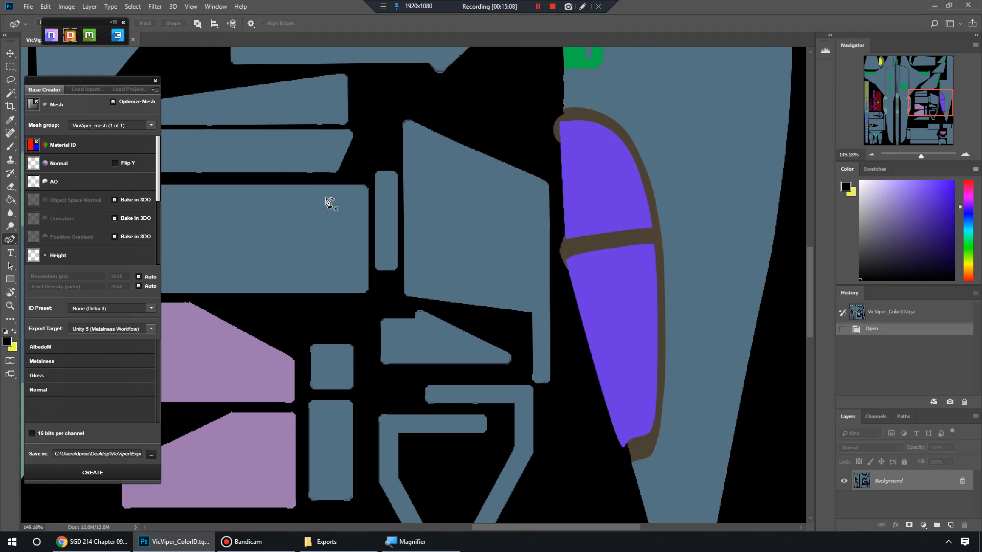
Load VicViper_Normal.tga as the Normal input and inspect its panel details up close.
click(60, 164)
click(376, 189)
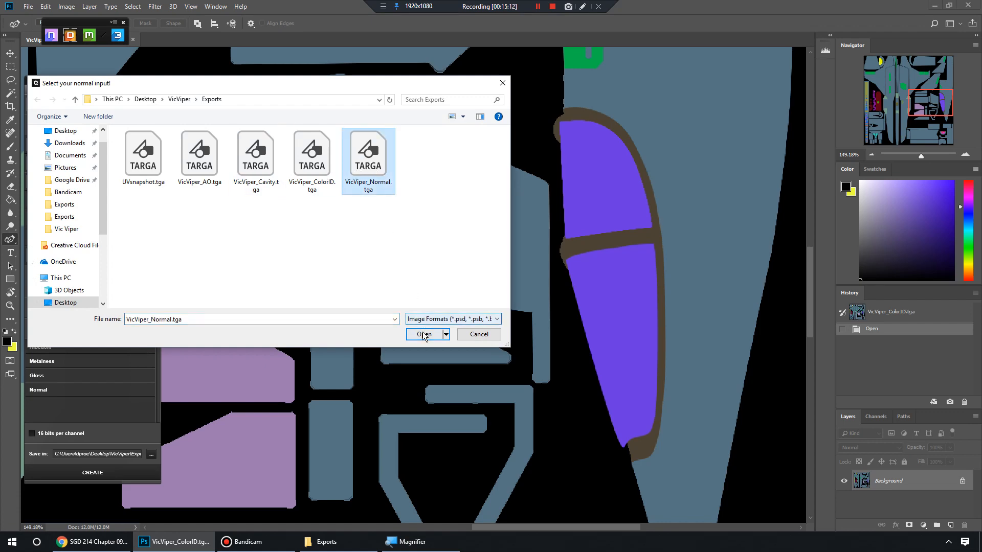
click(425, 334)
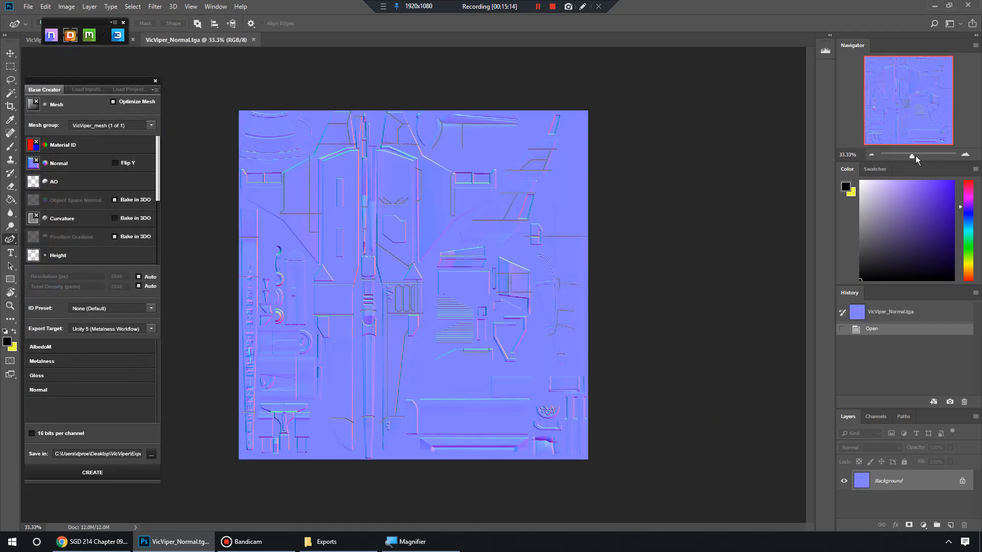
drag(916, 156, 923, 155)
drag(921, 109, 900, 83)
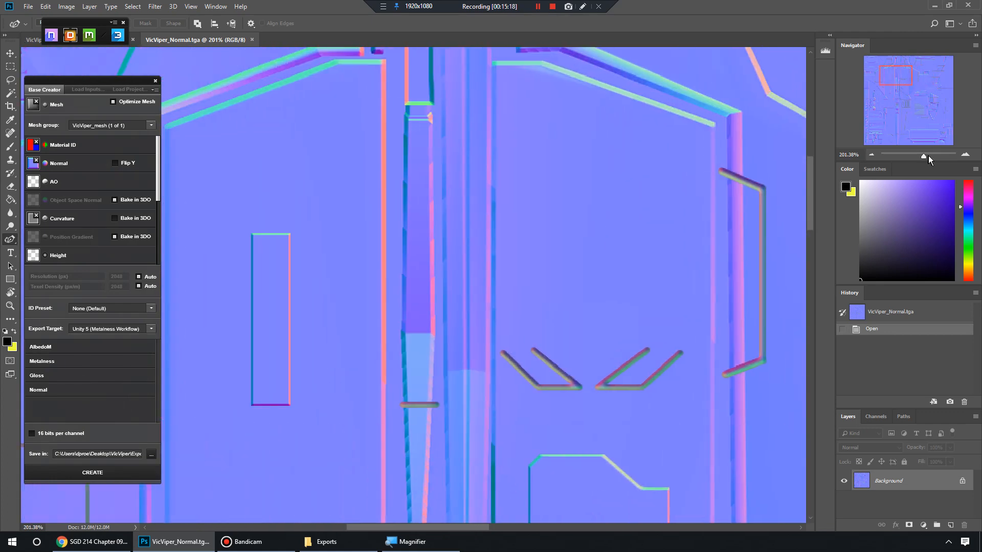
drag(924, 156, 914, 155)
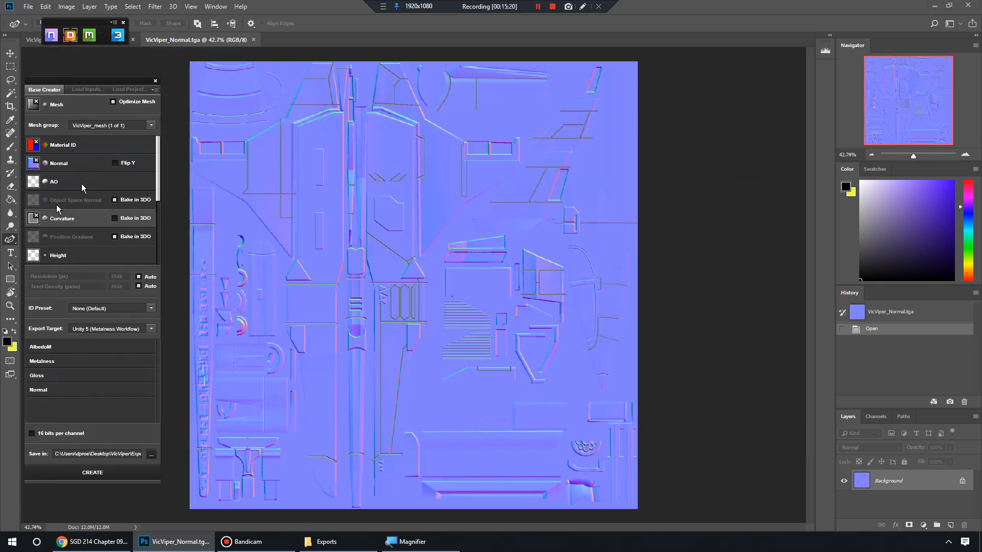
Load VicViper_AO.tga as the AO input and enable Bake in 3DO for Curvature.
click(60, 183)
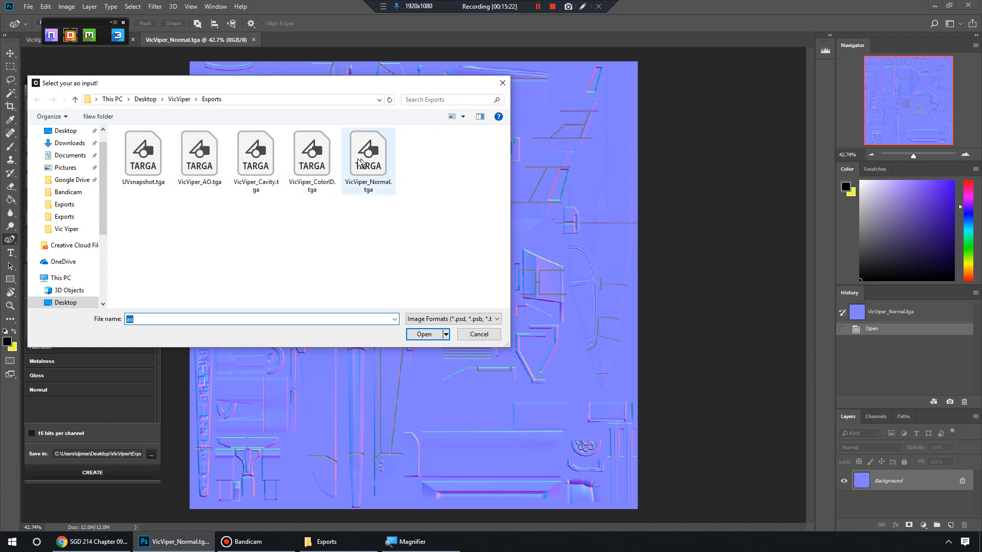
click(200, 156)
click(423, 334)
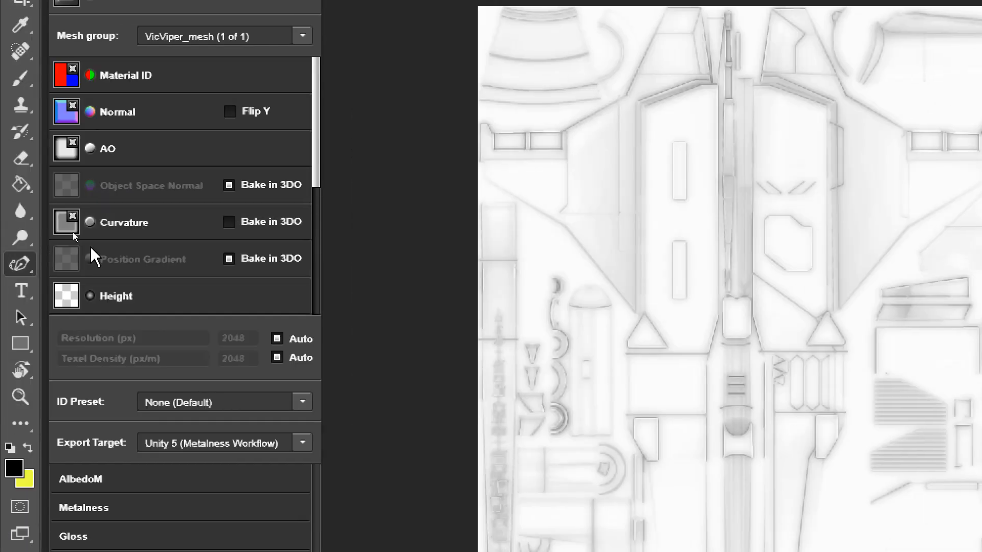
click(229, 222)
scroll(236, 279, down, 5)
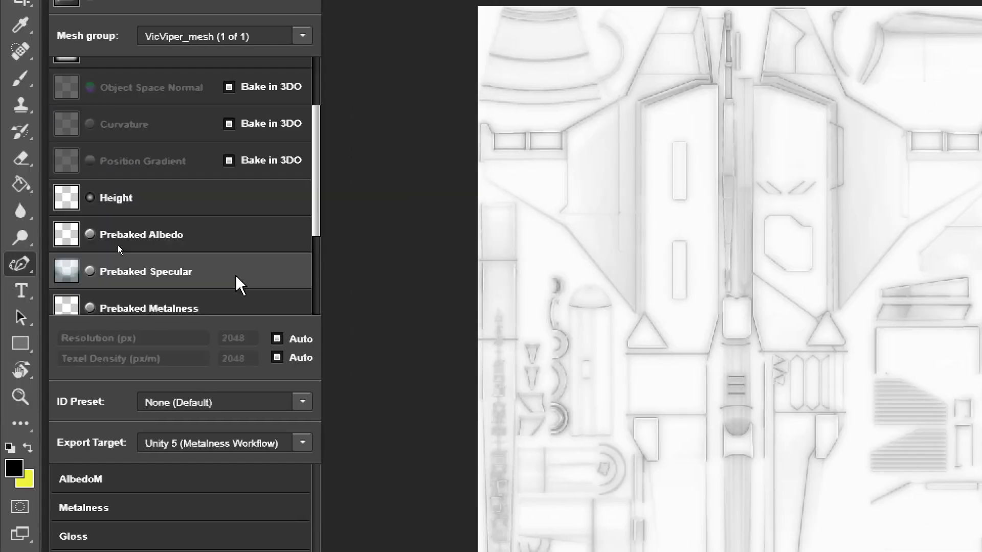
Look through the remaining optional map inputs and set the Export Target to Unity 5 (Metalness Workflow).
scroll(257, 279, up, 1)
scroll(189, 209, up, 3)
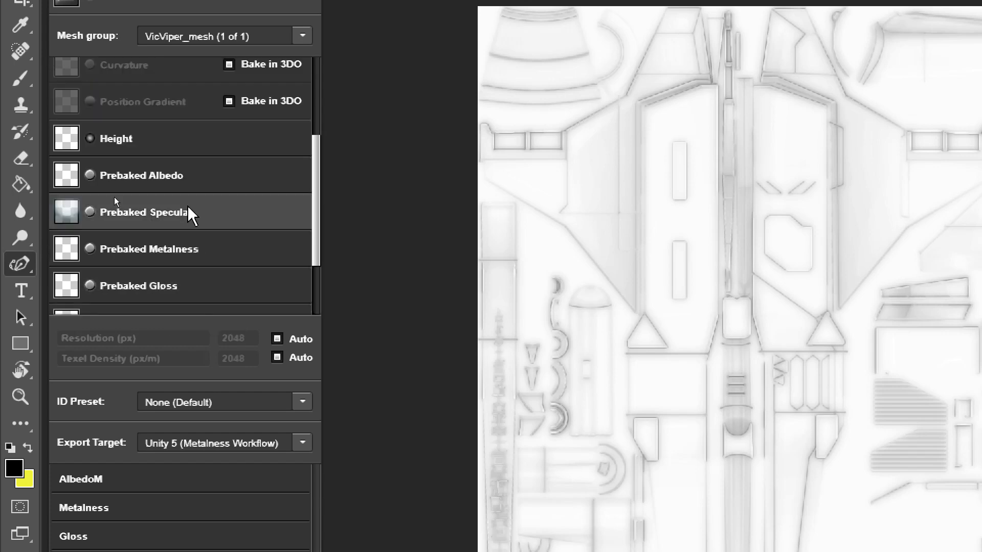
scroll(238, 209, down, 4)
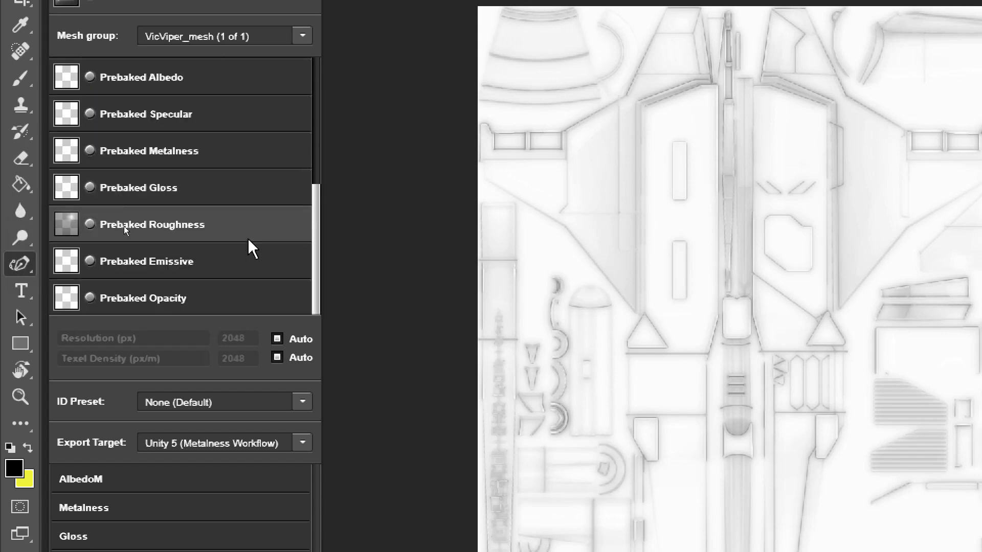
scroll(253, 233, up, 5)
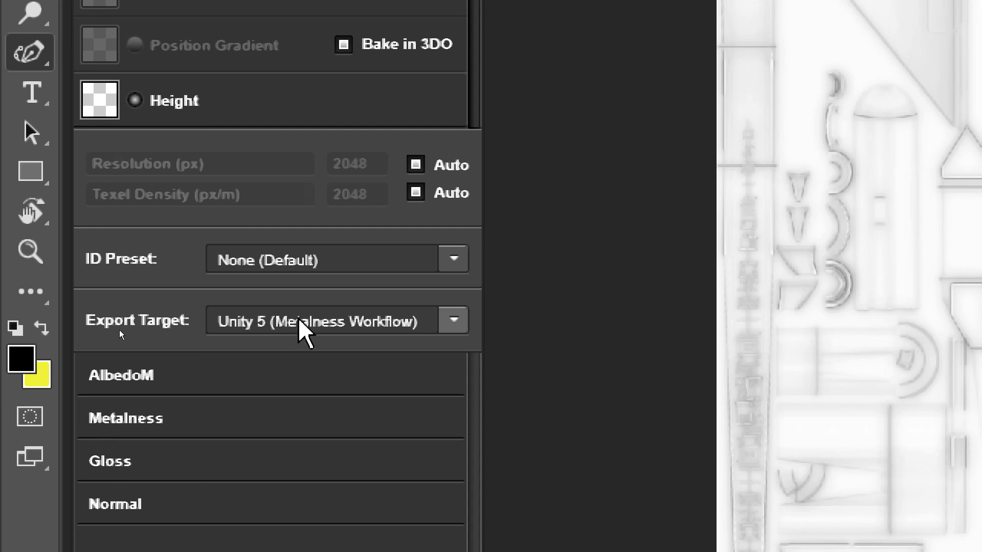
click(338, 322)
scroll(329, 414, up, 5)
click(333, 364)
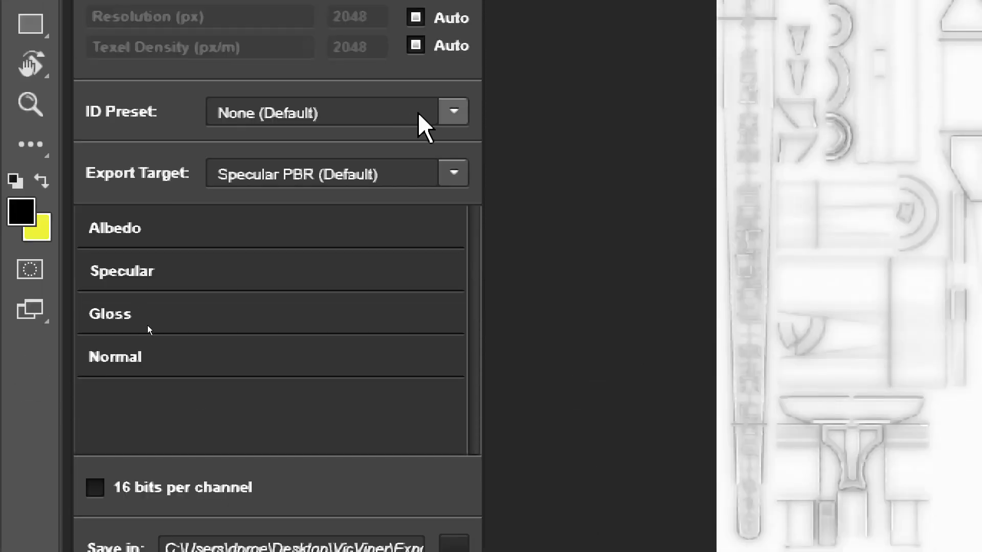
click(453, 230)
scroll(291, 317, up, 3)
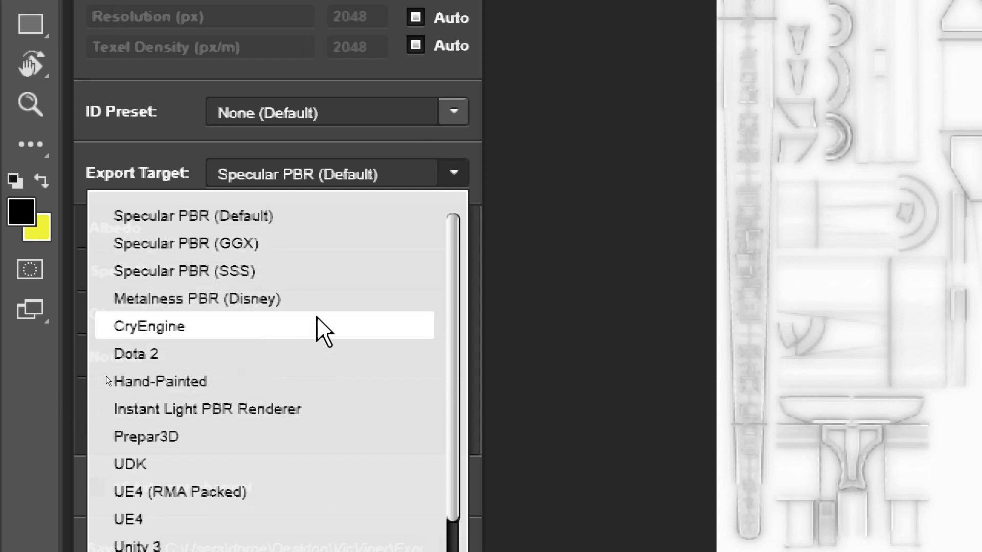
scroll(322, 308, down, 2)
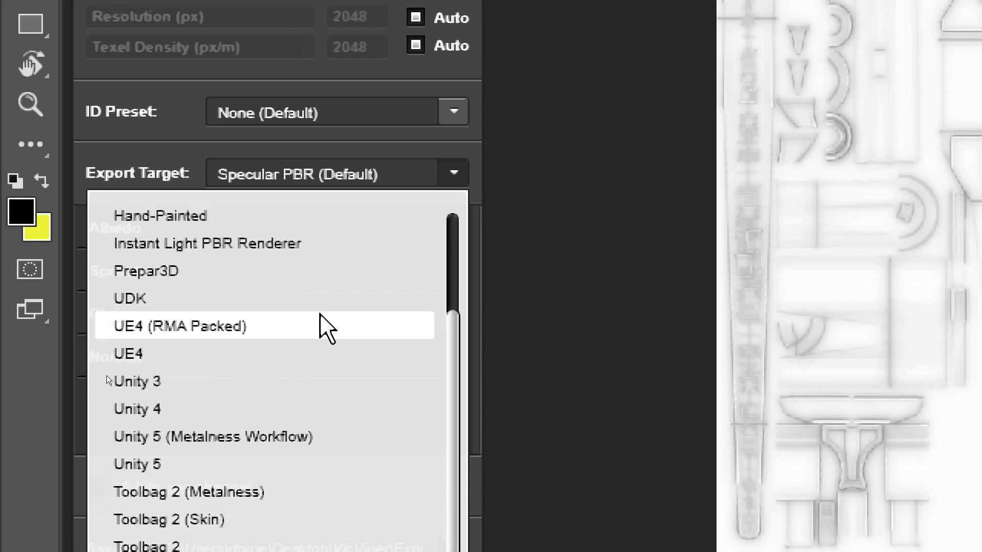
click(246, 437)
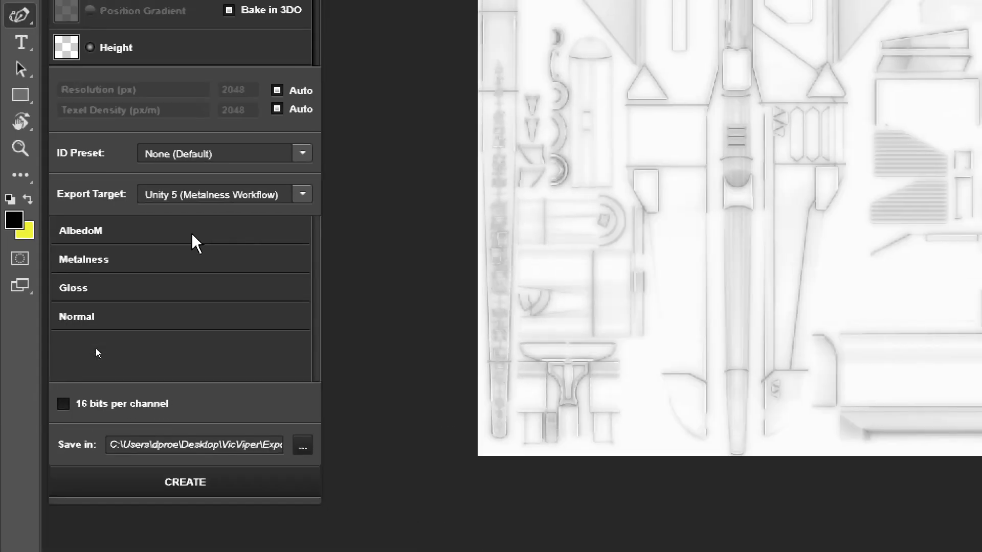
Create a new folder named VicViper_dDo inside the Desktop's VicViper folder while choosing the project's save location.
key(super)
key(super)
click(305, 448)
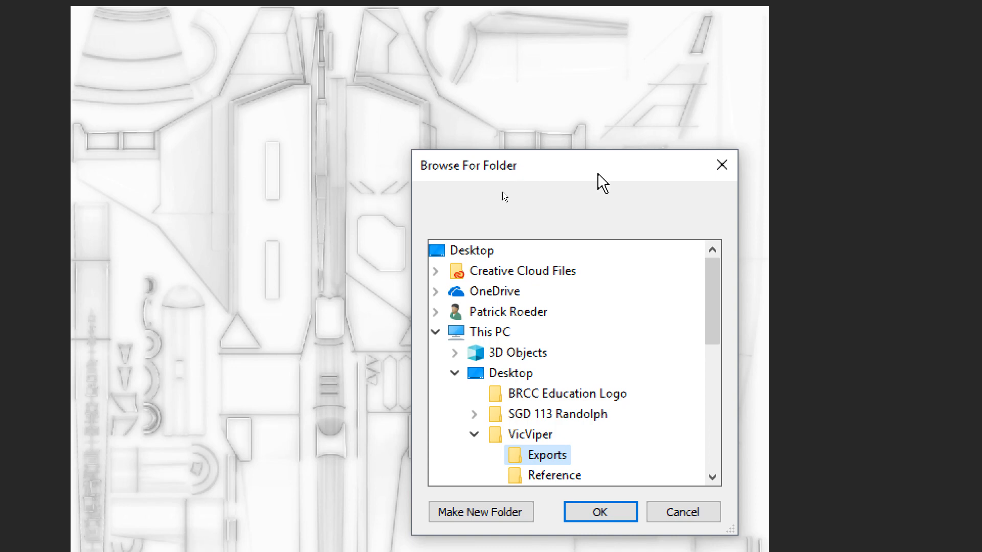
scroll(511, 332, down, 3)
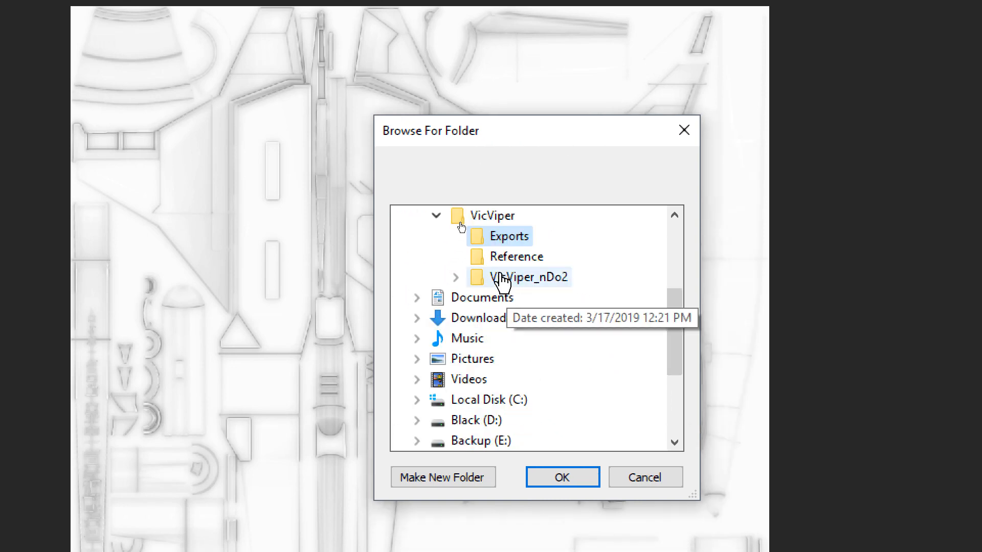
click(492, 216)
click(445, 481)
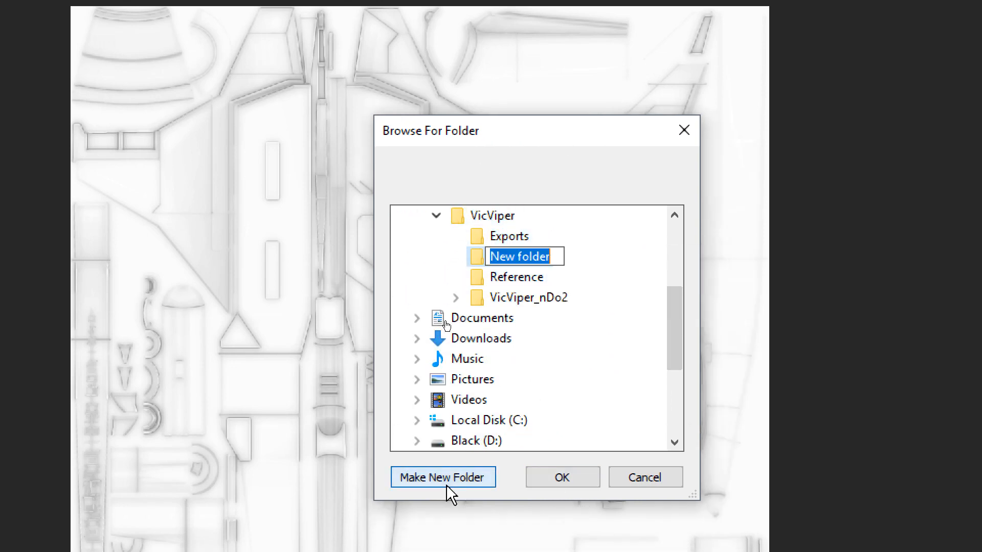
text(VicVi)
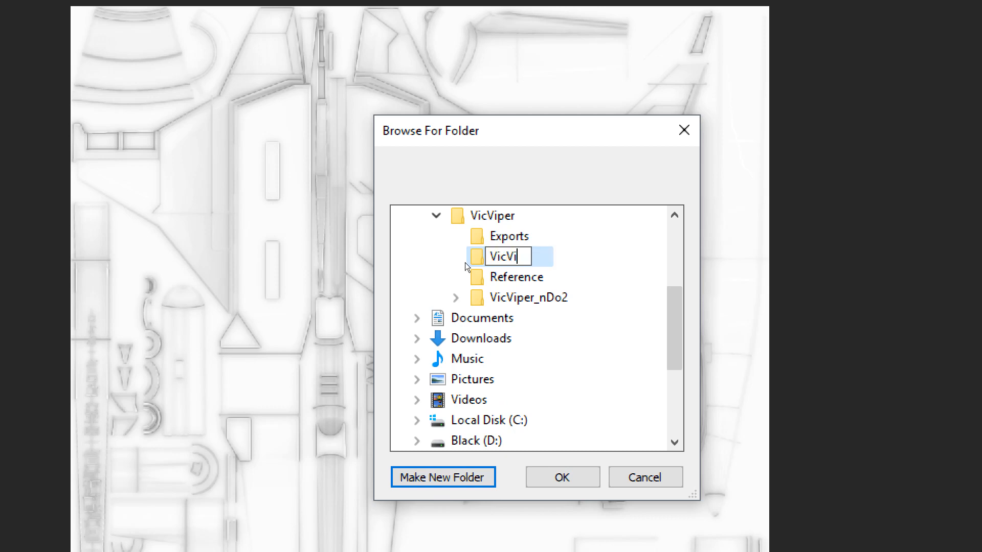
text(per_d)
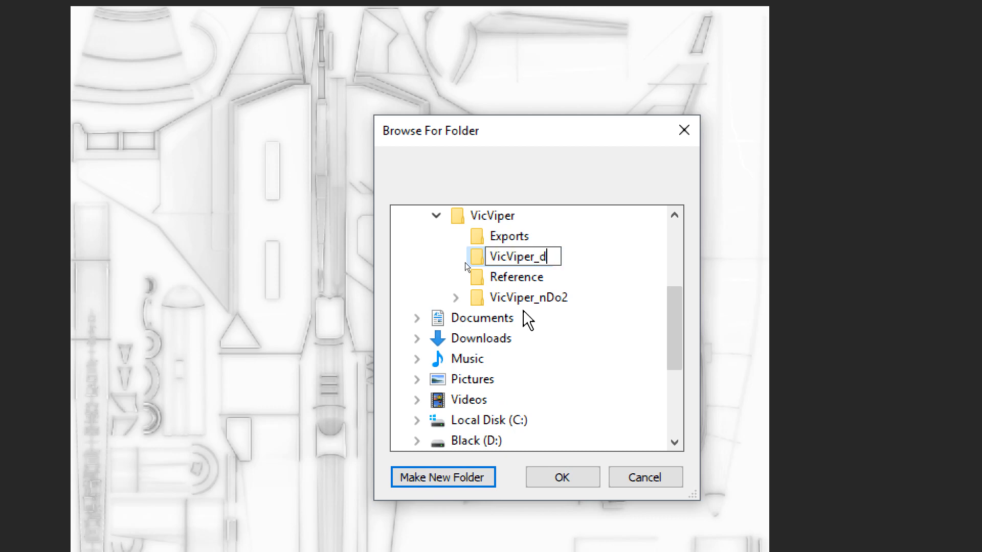
text(D0)
key(BackSpace)
text(o)
click(566, 484)
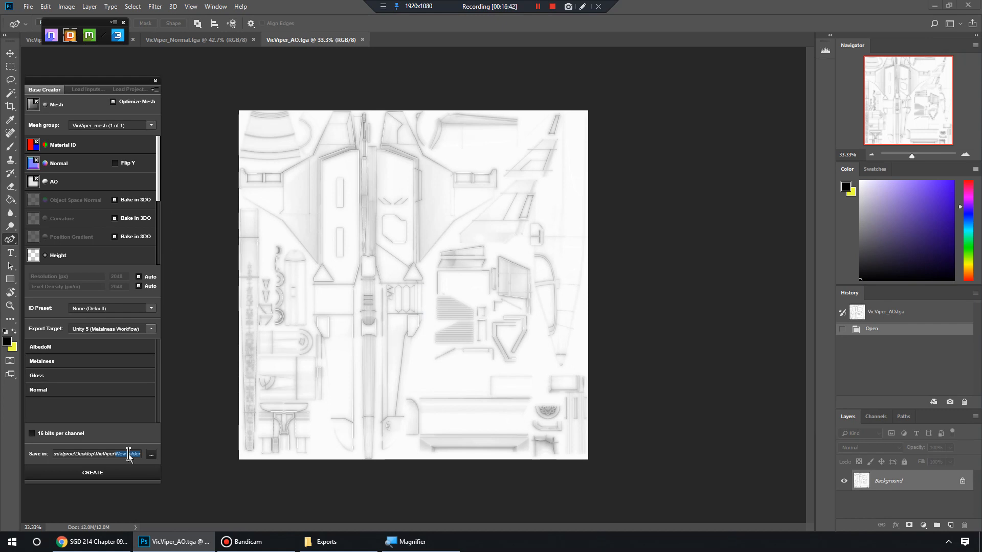
Set the save location to the VicViper_dDo folder, create the DDO project and dismiss the completion message.
click(147, 455)
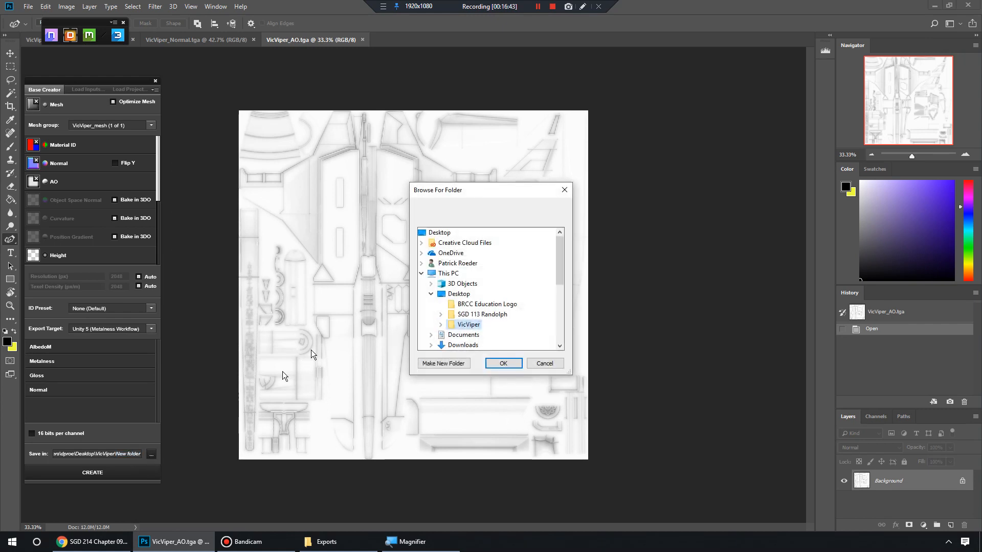
click(440, 327)
scroll(509, 318, down, 2)
click(503, 306)
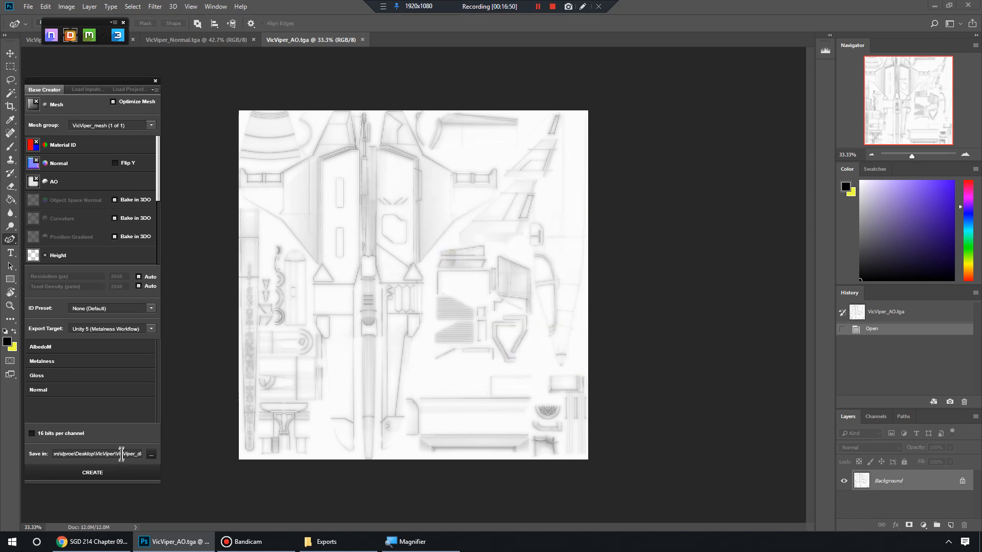
drag(121, 454, 196, 459)
click(112, 474)
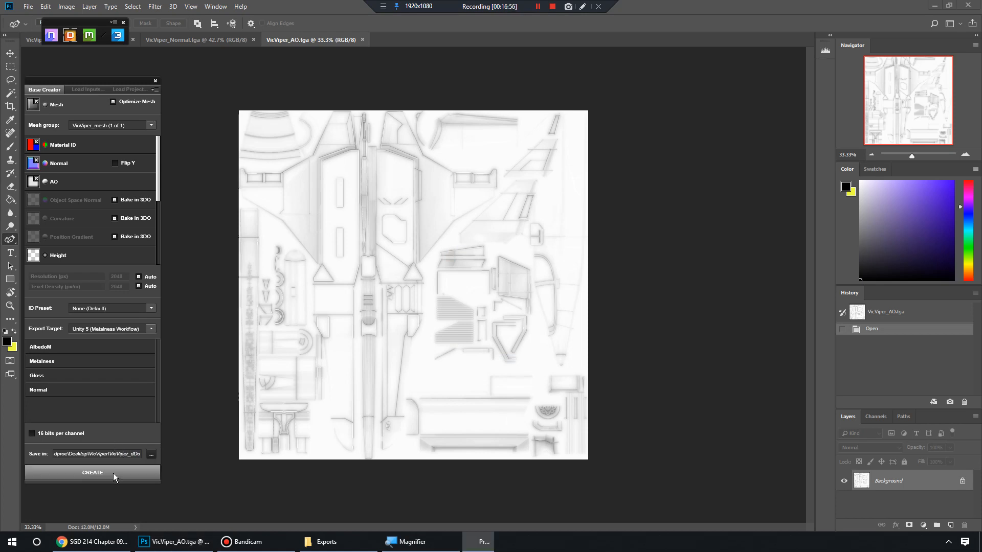
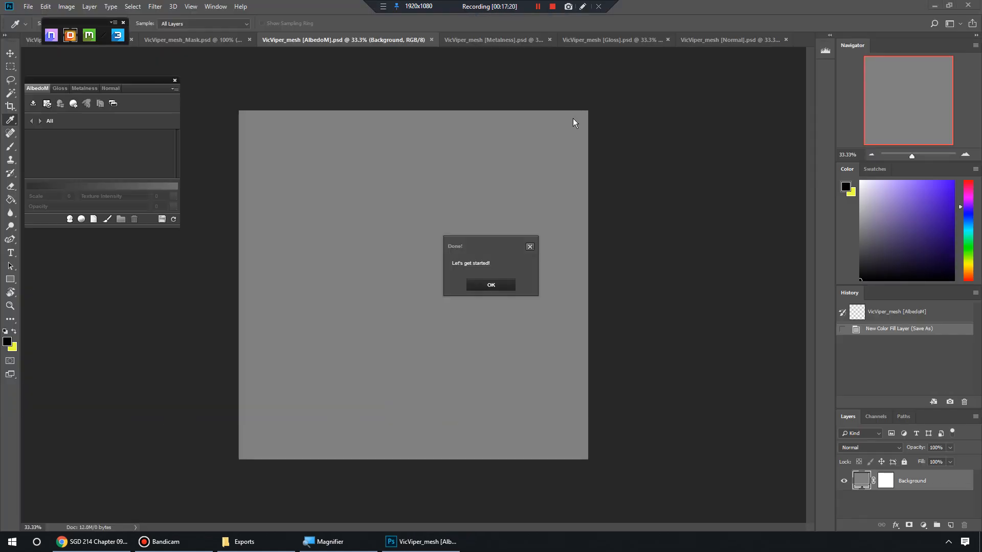
click(502, 284)
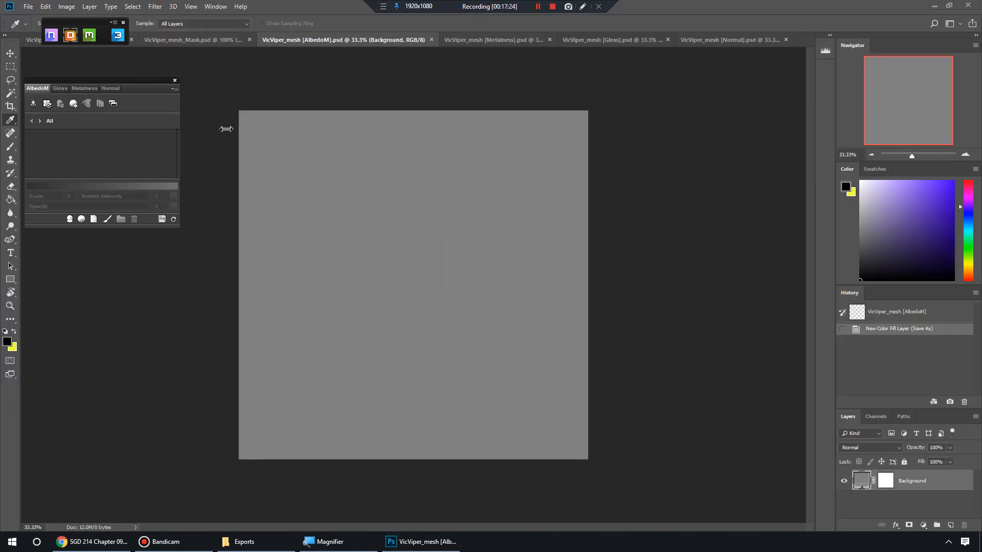
Arrange the DDO palette directly beneath the Quixel launcher near the canvas corner.
mouse_move(137, 82)
mouse_down()
mouse_move(153, 61)
mouse_move(130, 60)
mouse_move(148, 75)
mouse_up()
drag(101, 23, 90, 44)
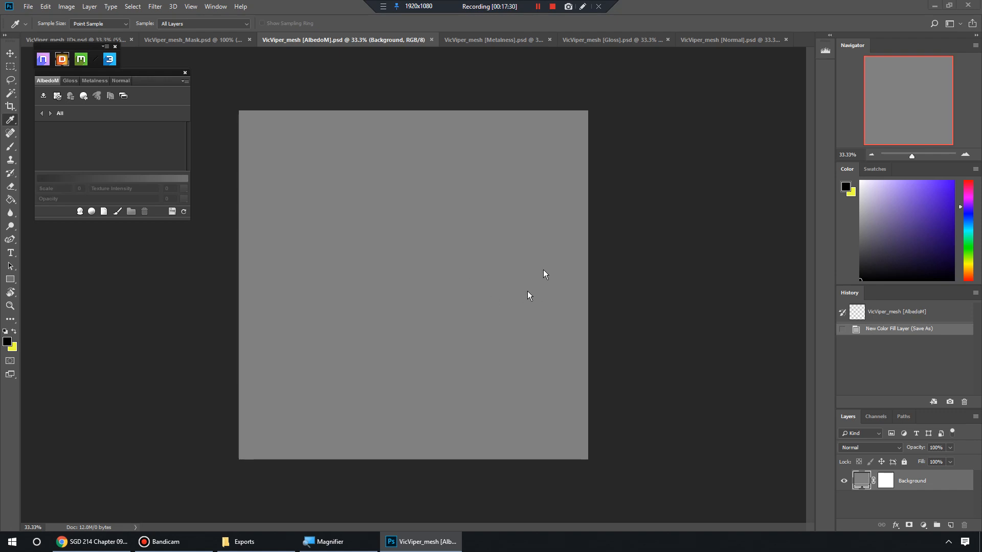
mouse_move(138, 72)
mouse_down()
mouse_move(146, 86)
mouse_move(132, 101)
mouse_move(142, 79)
mouse_up()
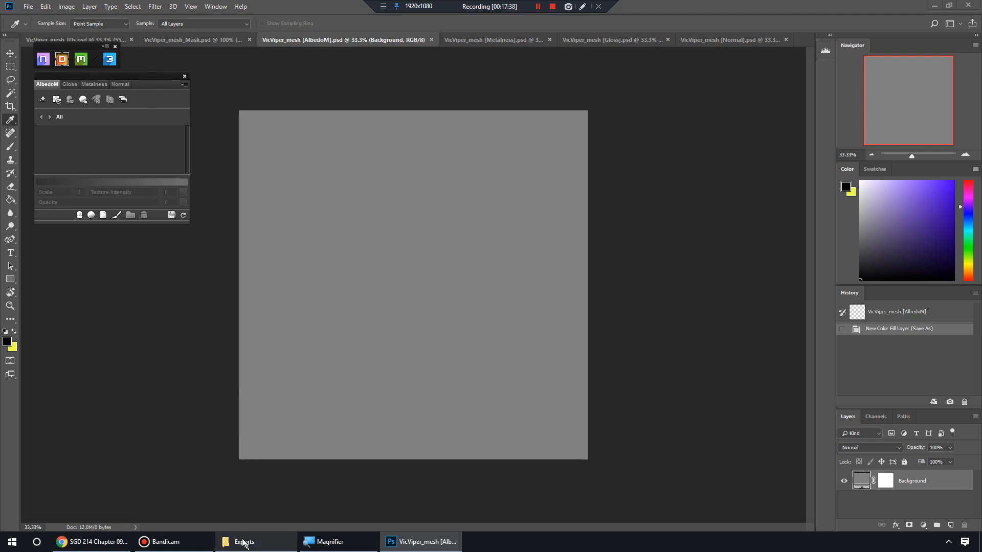
Switch to File Explorer and examine the VicViper_dDo folder's contents, including Project.xml.
key(alt+Tab)
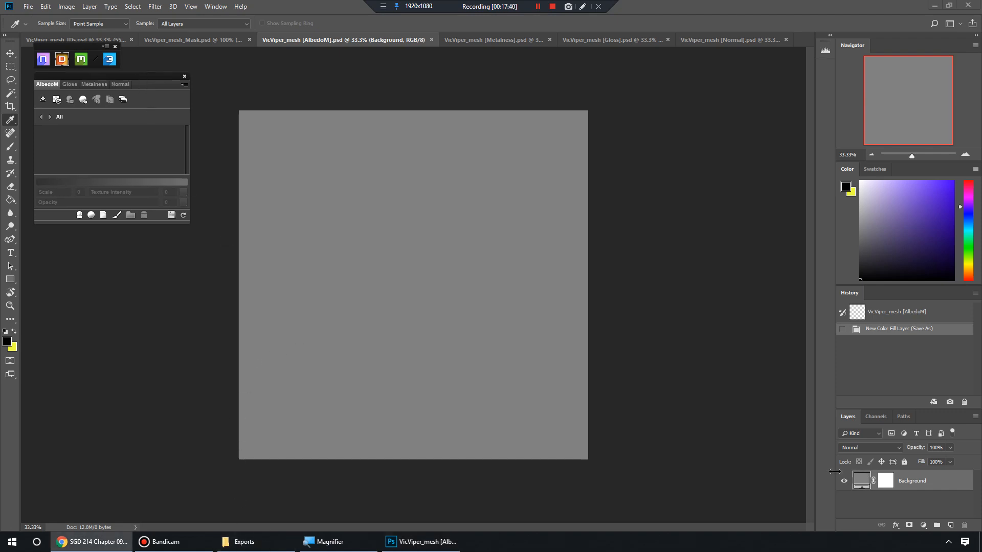
click(255, 543)
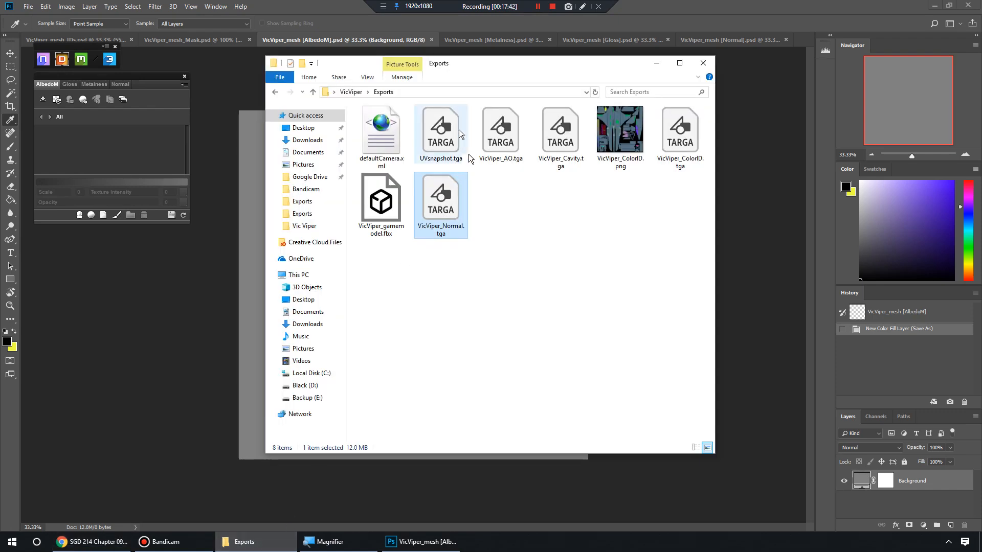
click(354, 95)
click(407, 146)
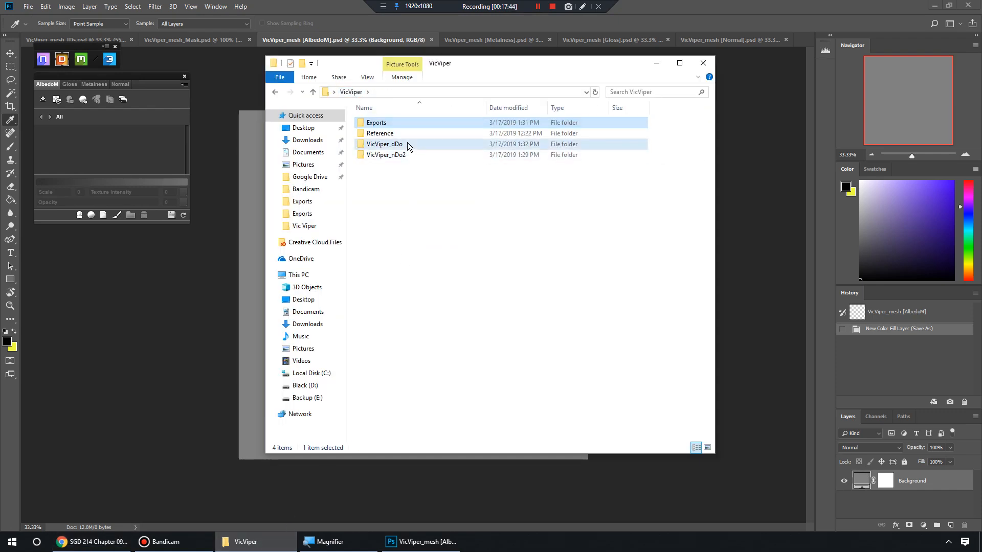
double_click(403, 146)
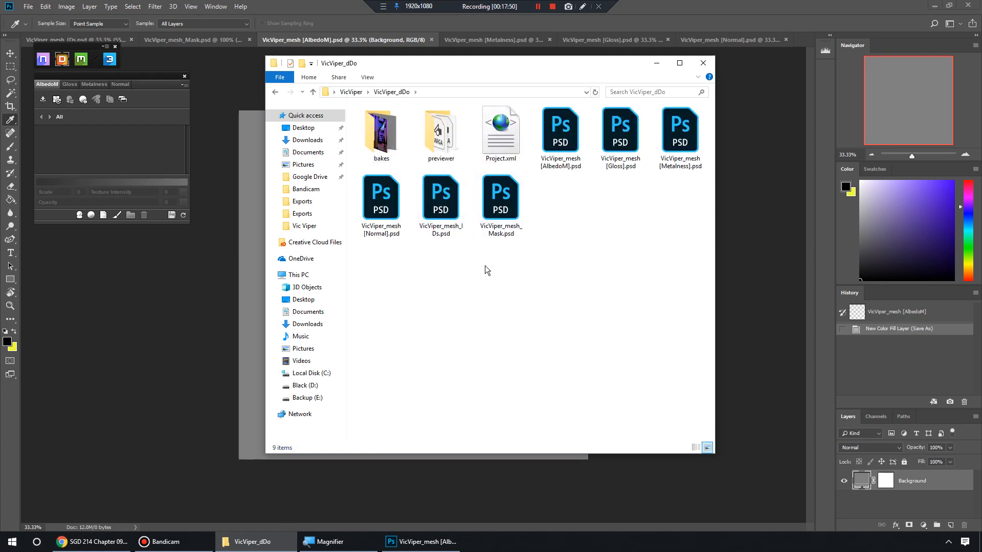
click(444, 135)
click(592, 236)
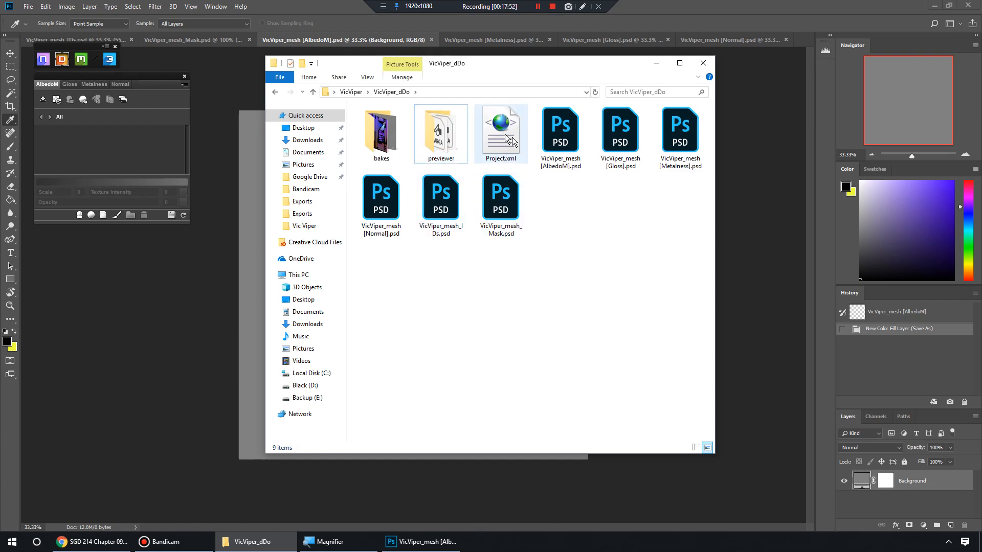
click(505, 134)
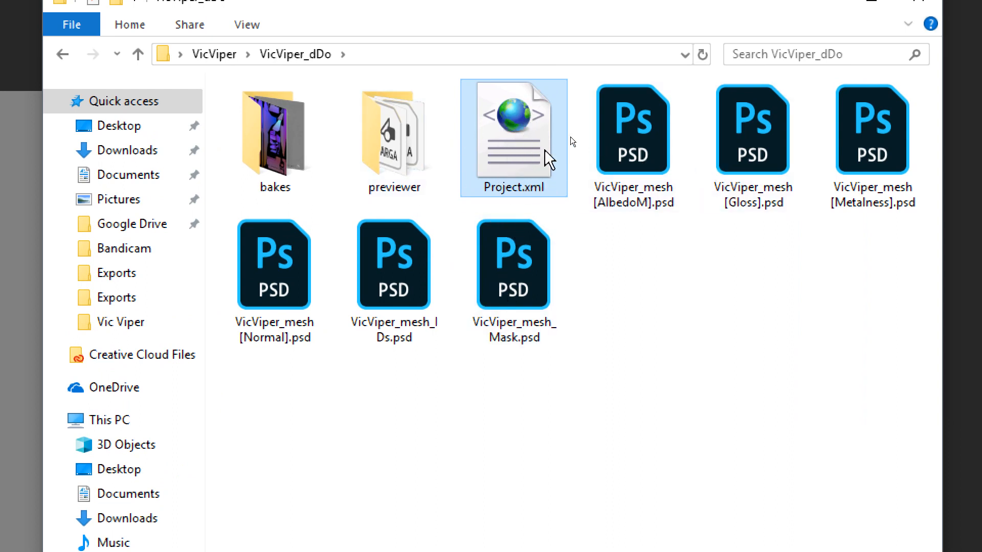
Examine the files in the project's previewer and bakes subfolders and return to VicViper_dDo.
double_click(443, 143)
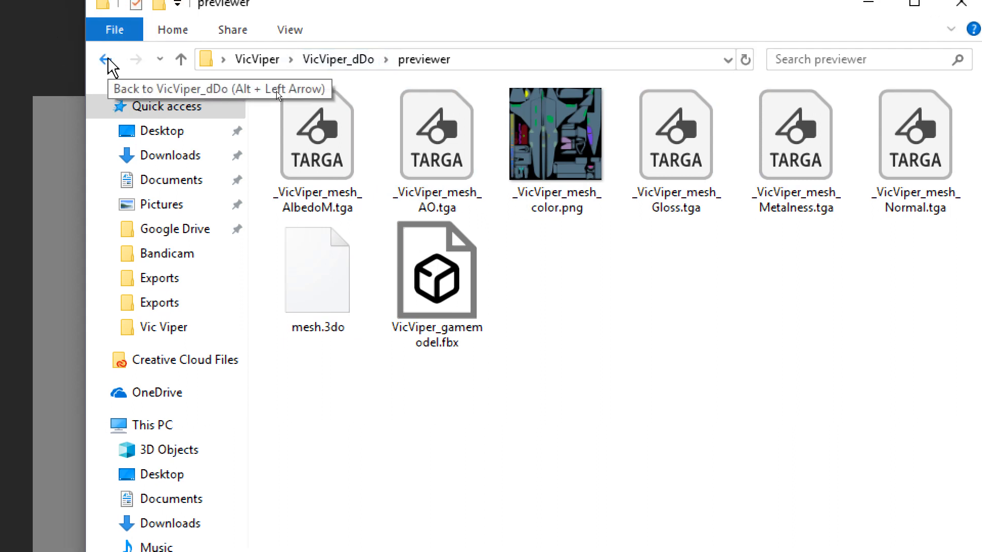
click(105, 59)
double_click(327, 148)
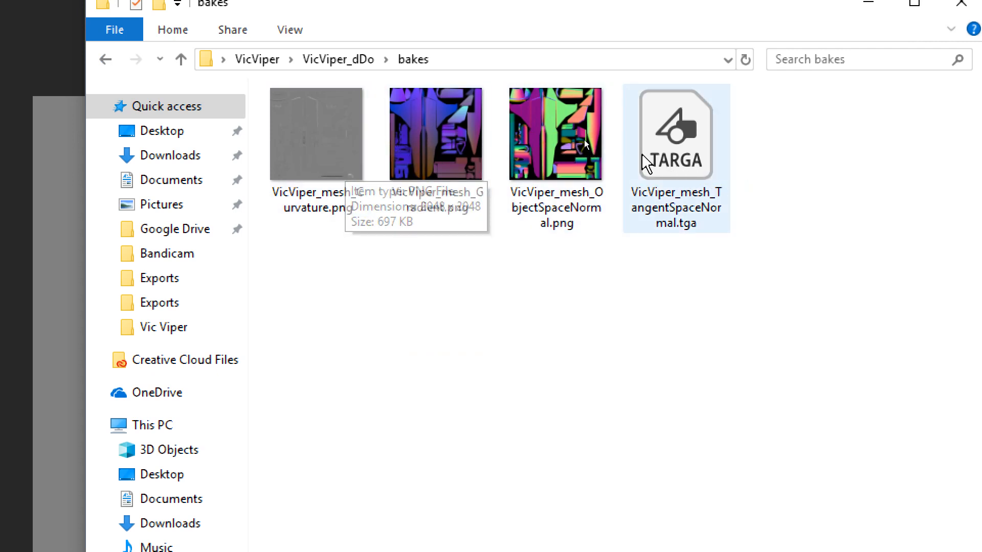
click(105, 59)
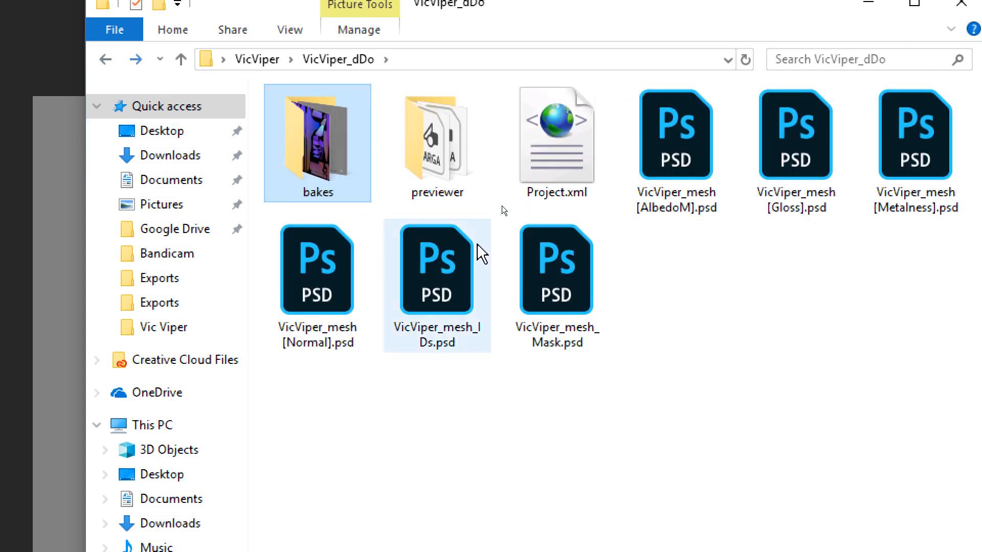
Examine the AlbedoM, Gloss, Metalness, Normal, IDs and Mask PSD files, and close the File Explorer window.
click(696, 158)
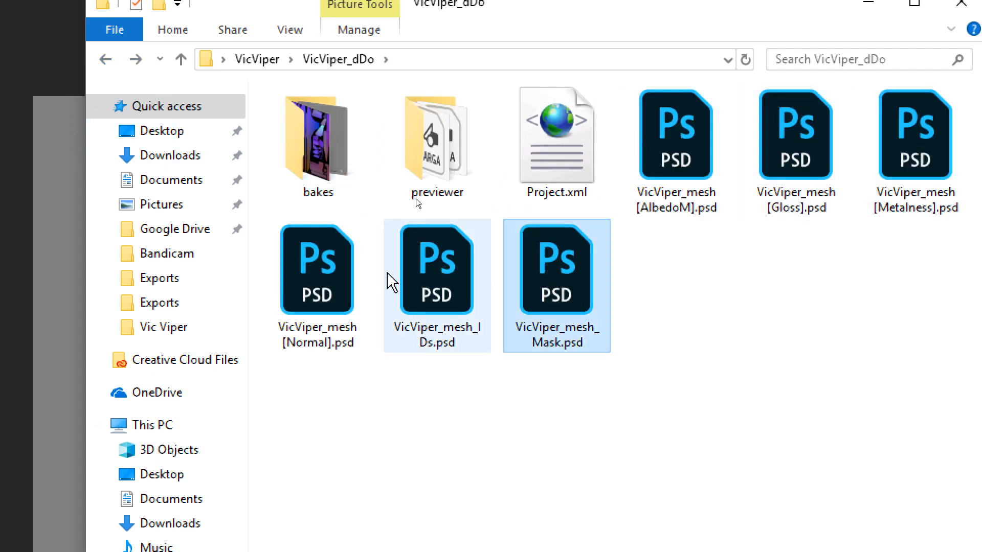
click(605, 276)
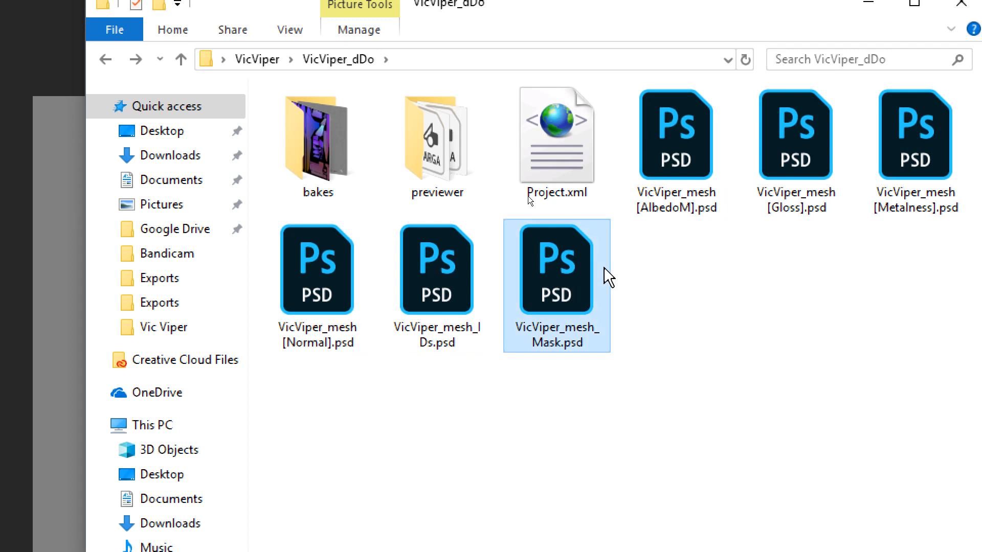
click(704, 133)
click(918, 153)
click(793, 156)
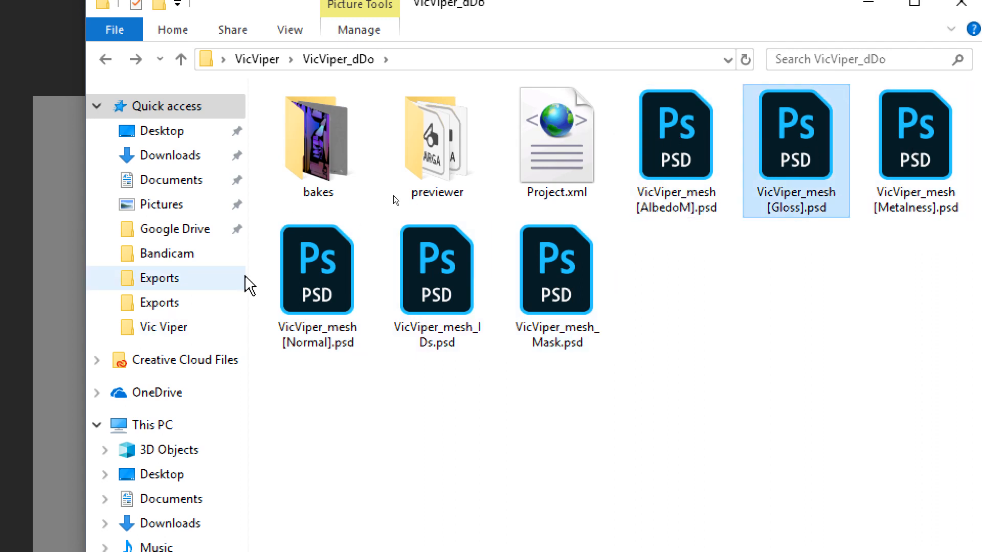
click(313, 271)
click(579, 271)
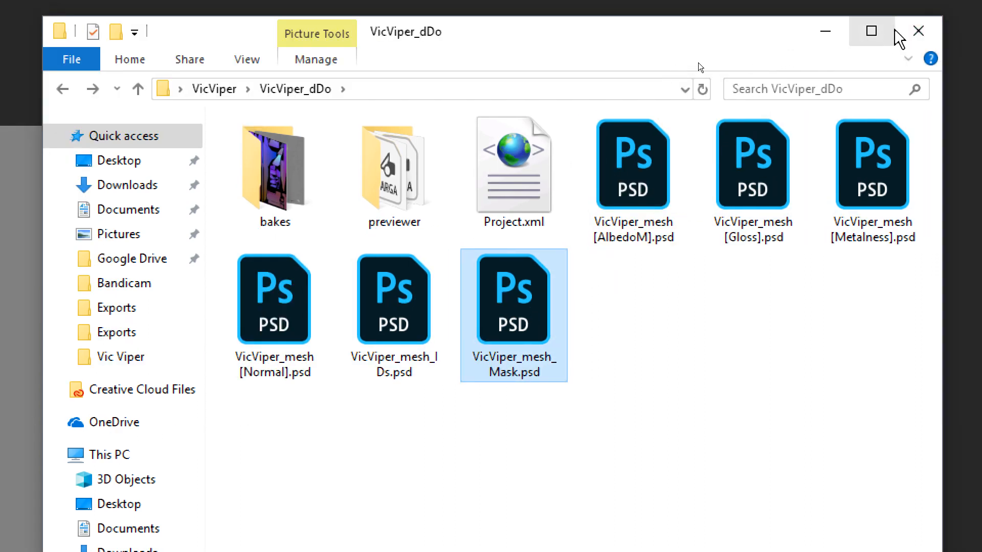
click(917, 32)
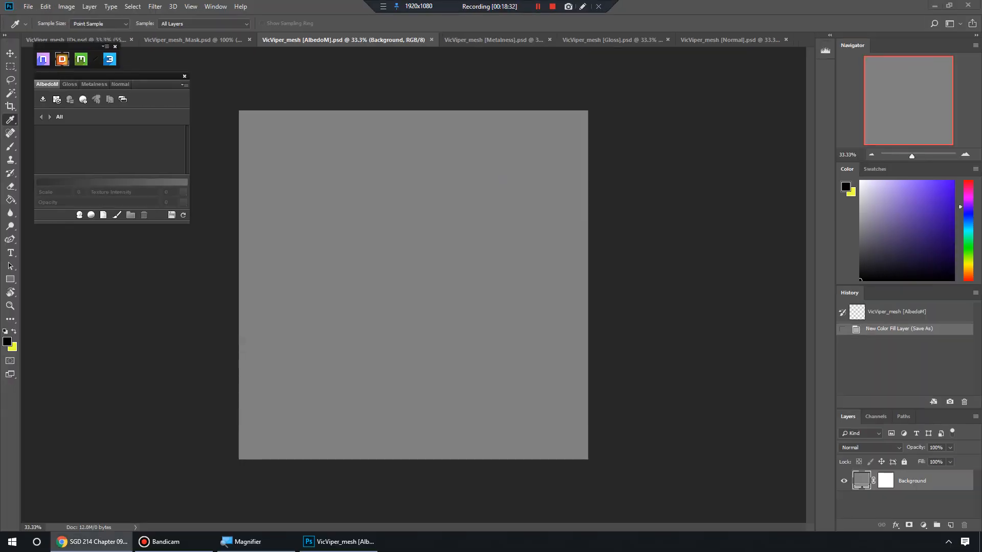
Launch the 3DO previewer for the VicViper project.
click(115, 61)
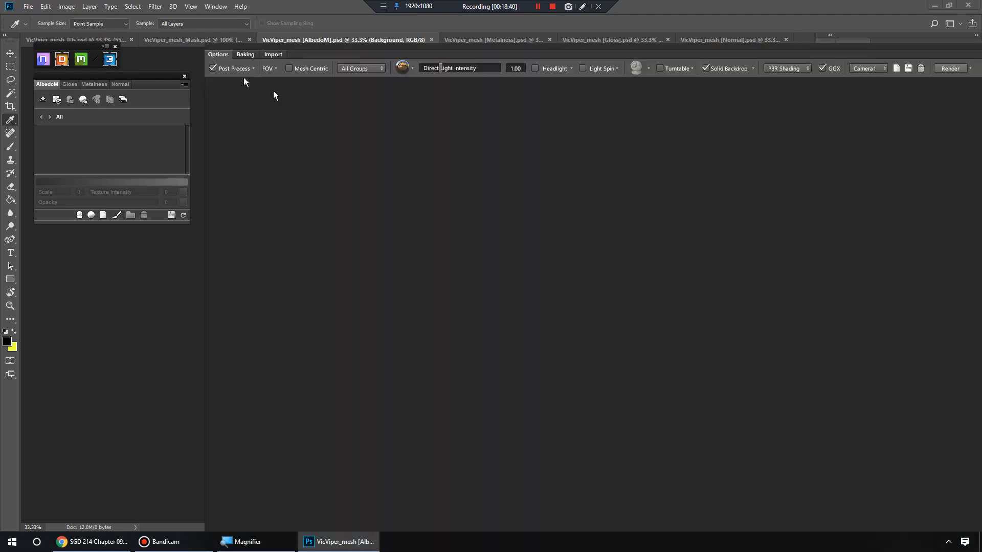
Move and resize the 3DO window over the canvas and turn the VicViper model to a three-quarter view.
drag(205, 47, 501, 127)
click(509, 150)
drag(561, 128, 195, 40)
mouse_move(295, 246)
mouse_down()
mouse_move(405, 313)
mouse_move(403, 290)
mouse_move(442, 234)
mouse_move(564, 309)
mouse_move(552, 330)
mouse_move(481, 308)
mouse_move(585, 339)
mouse_move(523, 302)
mouse_move(574, 285)
mouse_move(638, 284)
mouse_move(550, 291)
mouse_move(394, 221)
mouse_move(449, 296)
mouse_move(554, 222)
mouse_move(532, 280)
mouse_move(554, 295)
mouse_move(581, 281)
mouse_move(536, 237)
mouse_move(544, 244)
mouse_move(465, 252)
mouse_move(462, 314)
mouse_move(575, 270)
mouse_move(587, 292)
mouse_move(453, 297)
mouse_move(448, 329)
mouse_move(462, 285)
mouse_move(520, 281)
mouse_move(575, 312)
mouse_move(587, 284)
mouse_move(567, 292)
mouse_move(596, 274)
mouse_move(551, 270)
mouse_move(566, 252)
mouse_move(575, 265)
mouse_up()
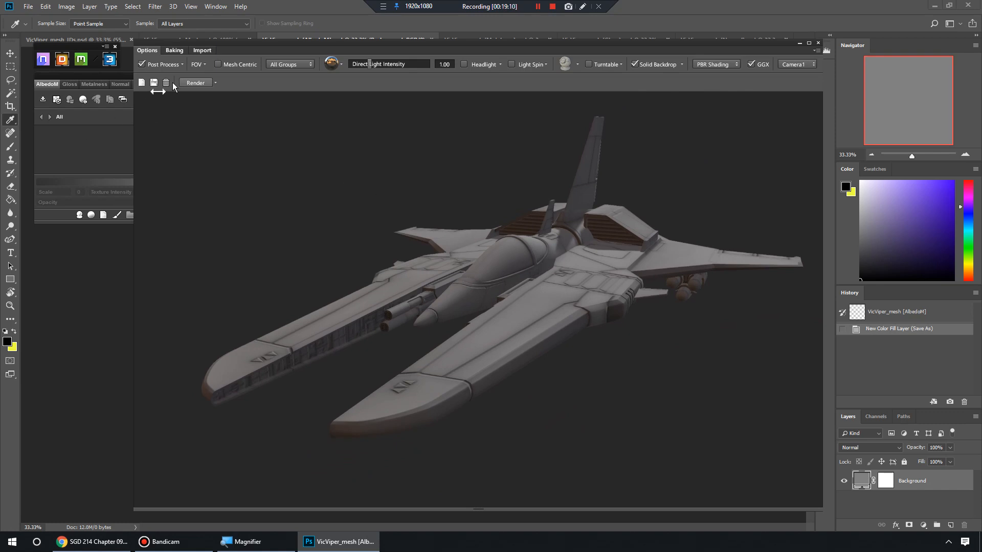
Enable Show Backfaces and Screen Space Ambient Occlusion in the post-process settings, with an occlusion intensity of about 1.51.
click(182, 62)
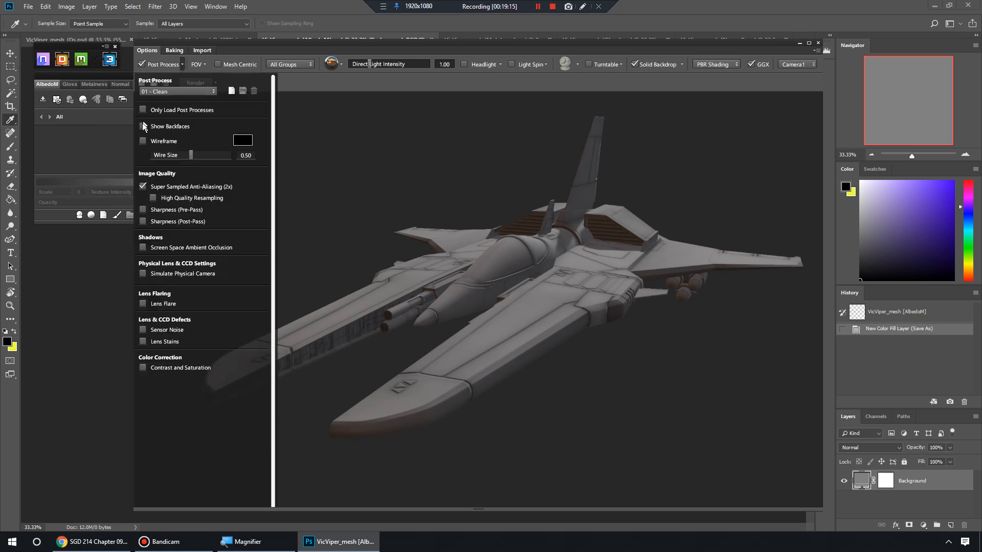
click(144, 126)
click(144, 247)
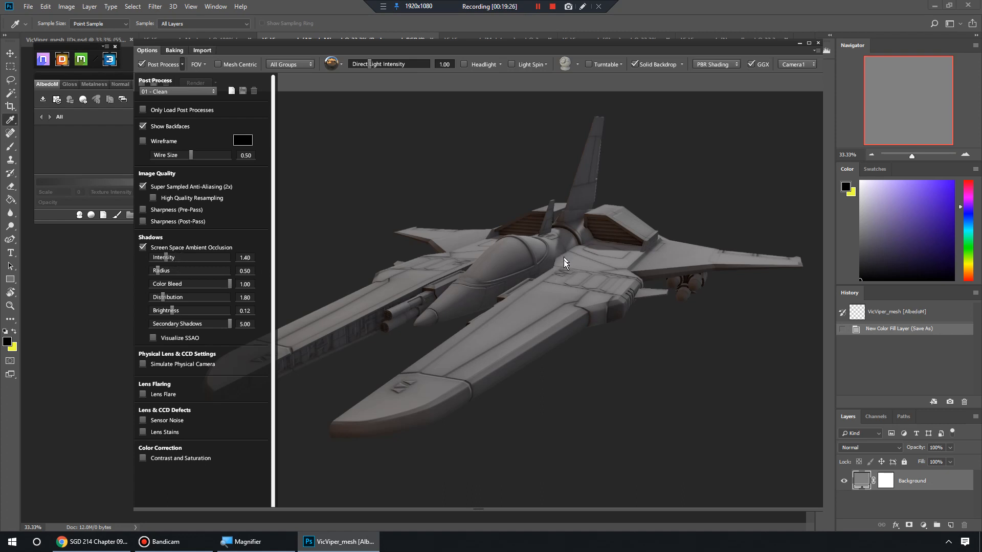
drag(164, 257, 167, 256)
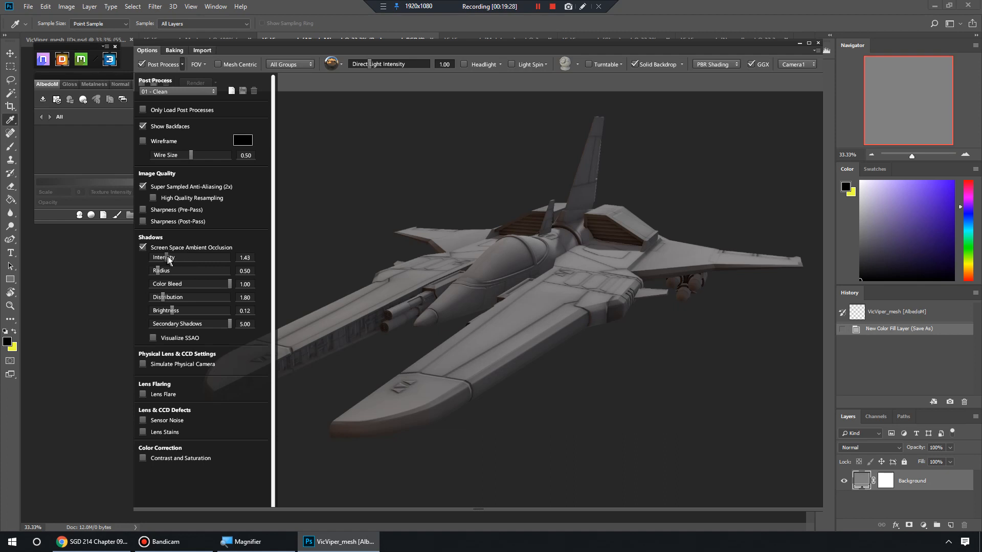
Enable Simulate Physical Camera and strengthen its optical vignetting, setting the intensity to about 0.82 and increasing the scale.
click(142, 364)
click(145, 428)
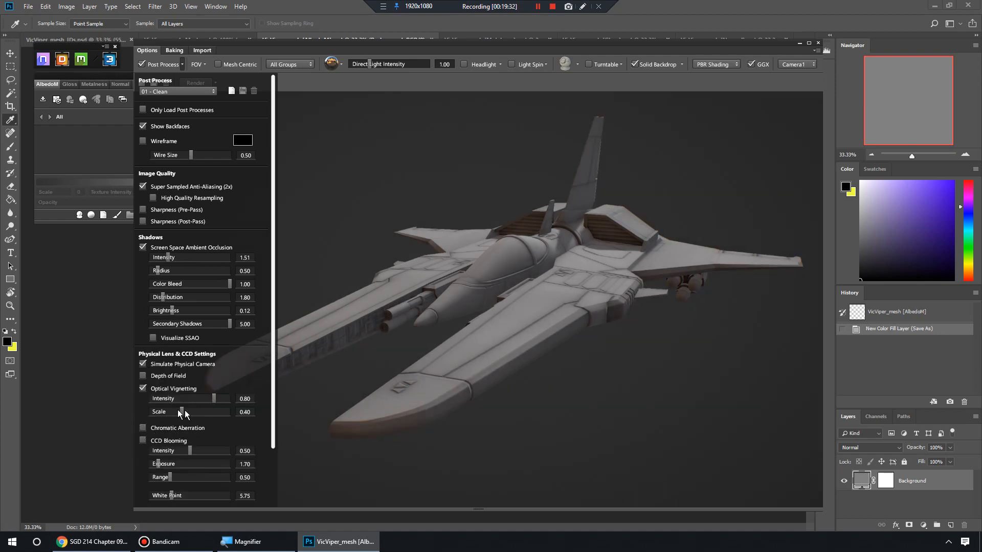
drag(180, 411, 214, 401)
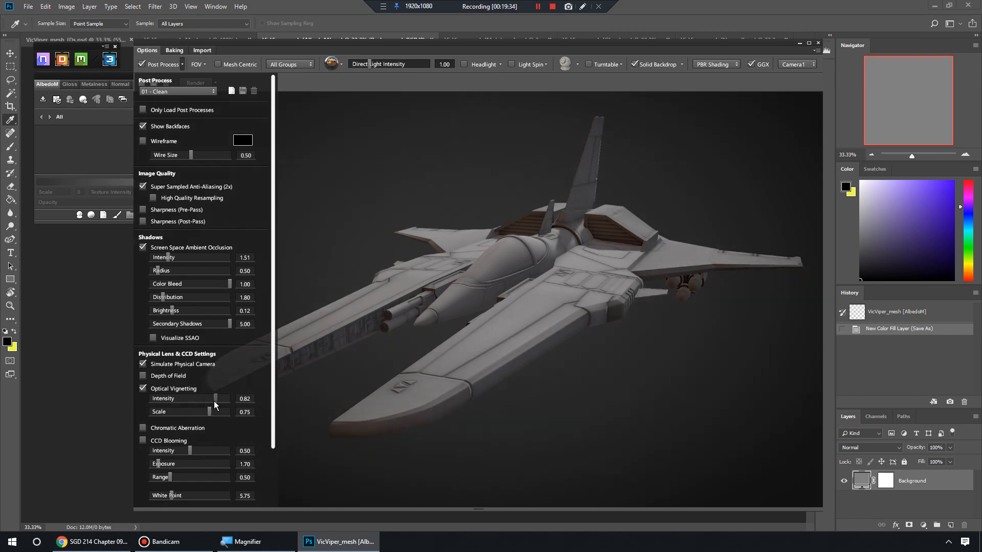
click(203, 414)
click(181, 65)
Set the gray solid backdrop's brightness to about 0.25.
click(683, 65)
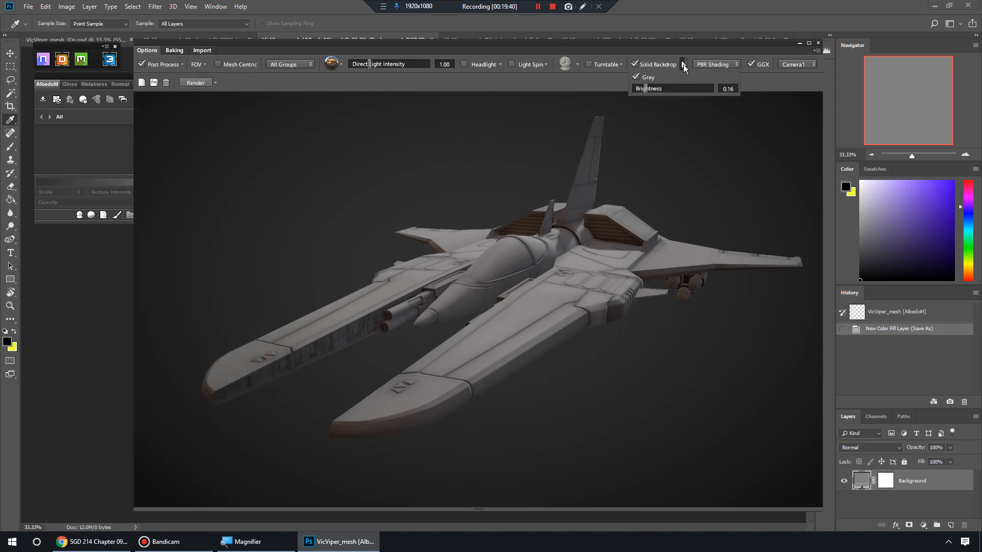
drag(647, 85, 655, 90)
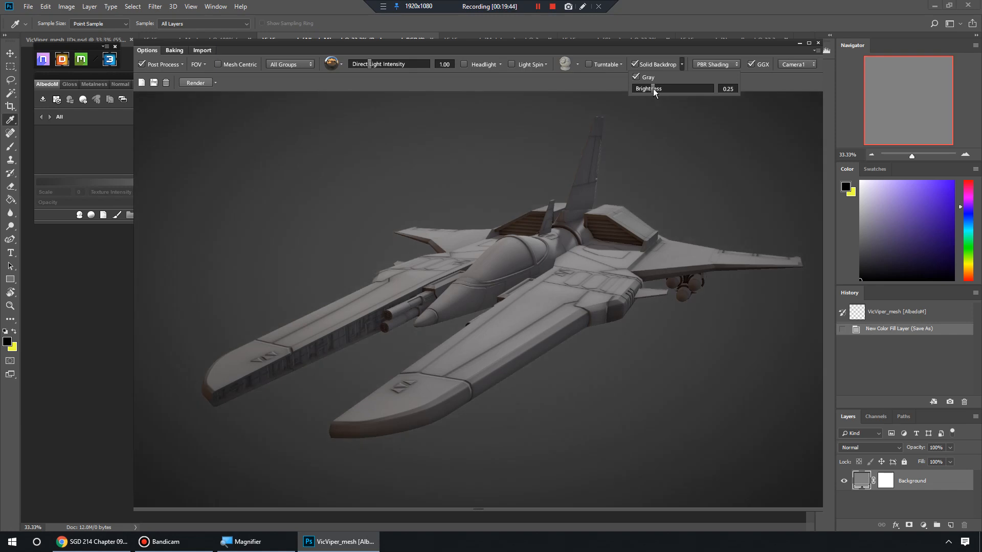
Compare the skybox lighting presets on the model and apply the light-blue cloudy sky preset.
click(339, 62)
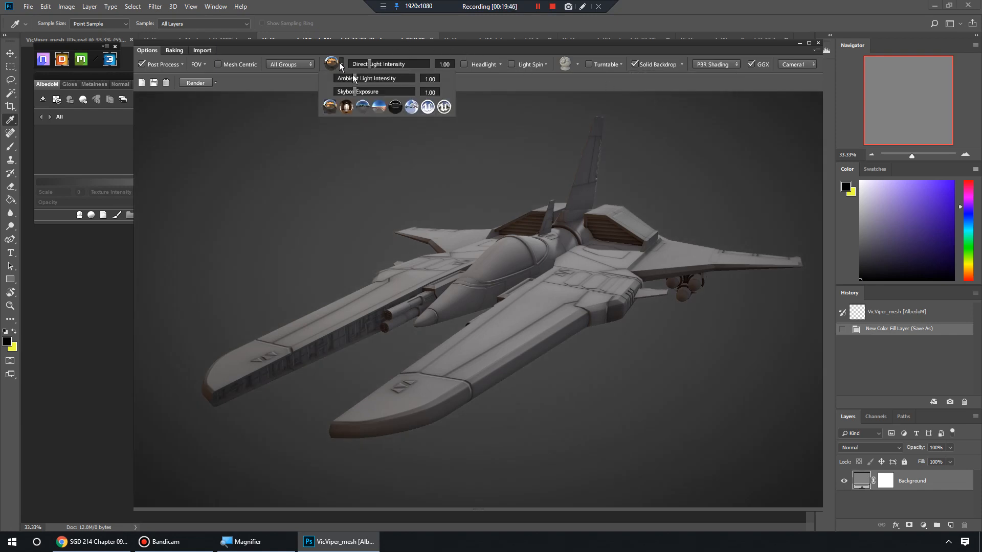
click(415, 109)
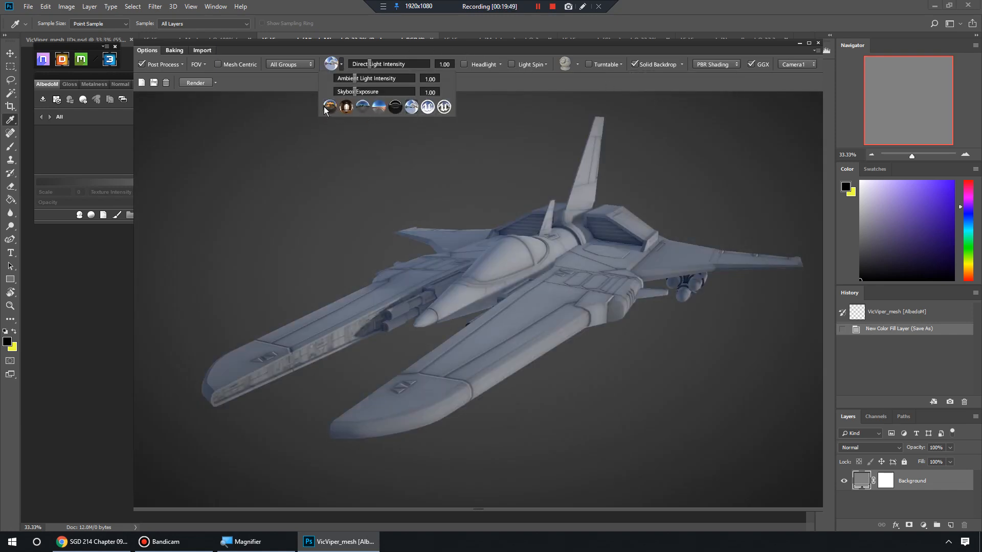
click(325, 106)
click(413, 110)
click(383, 108)
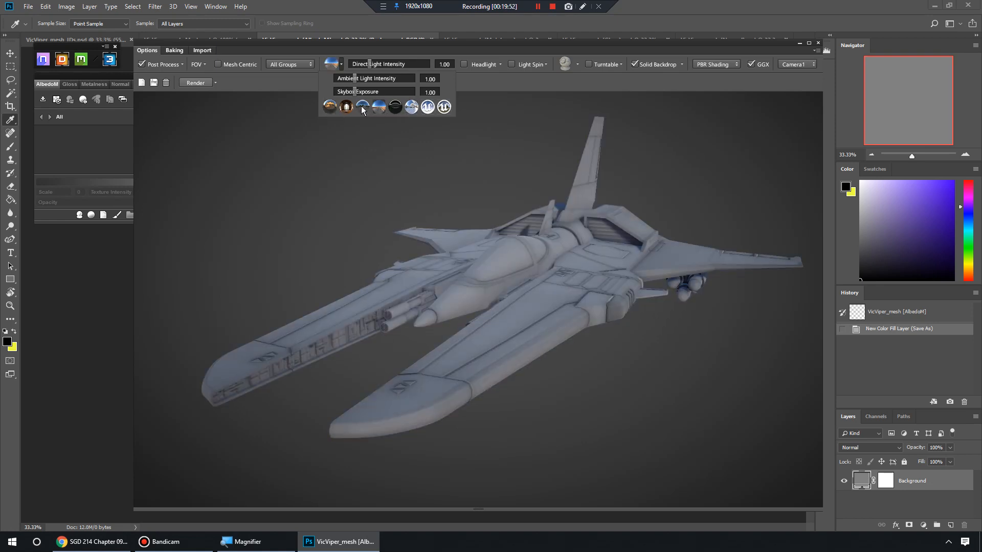
click(364, 108)
click(347, 109)
click(379, 107)
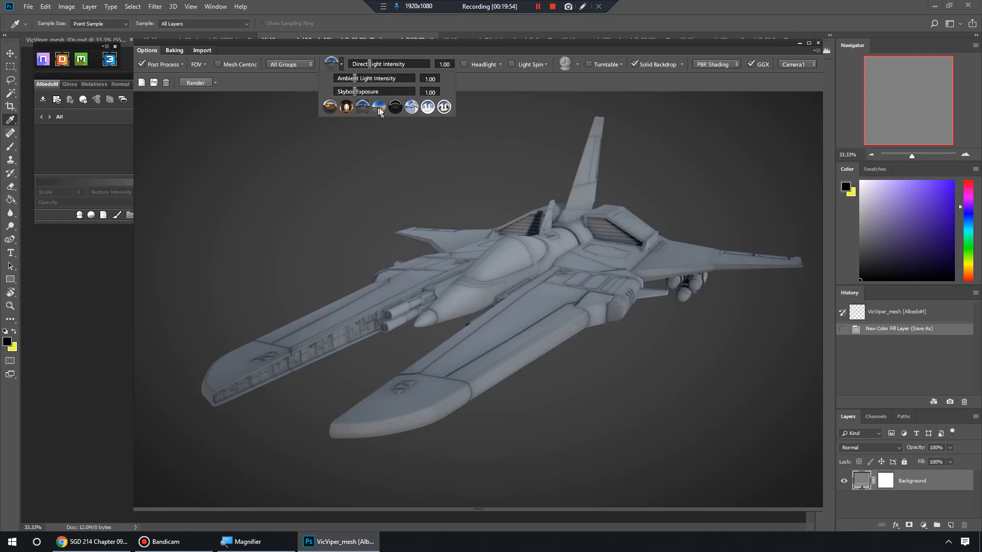
click(396, 108)
click(413, 109)
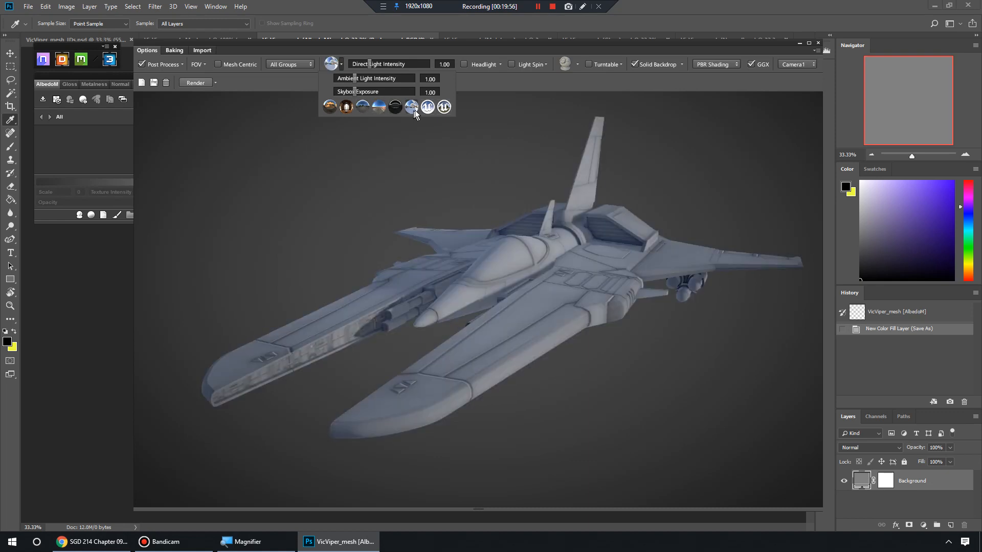
click(331, 108)
click(346, 108)
click(363, 107)
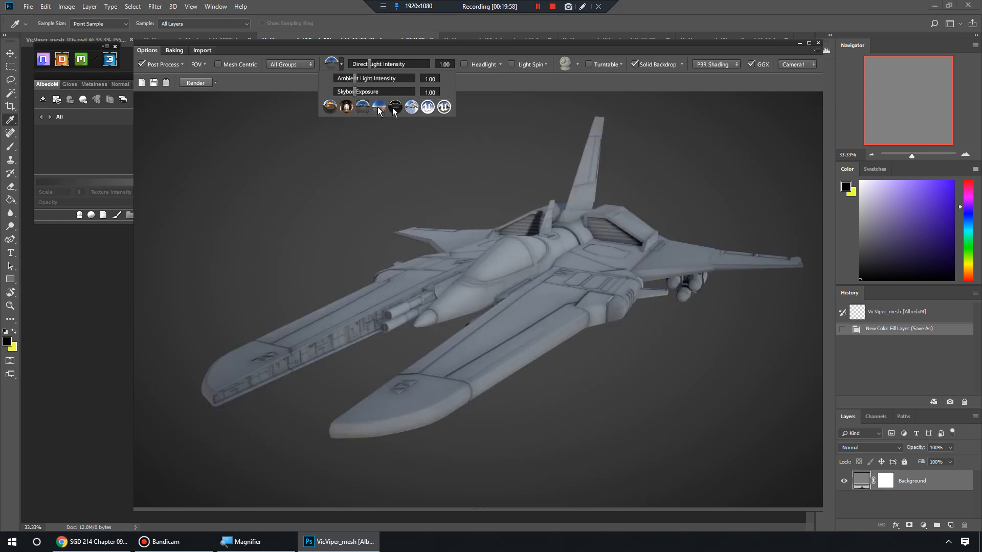
click(395, 107)
click(413, 108)
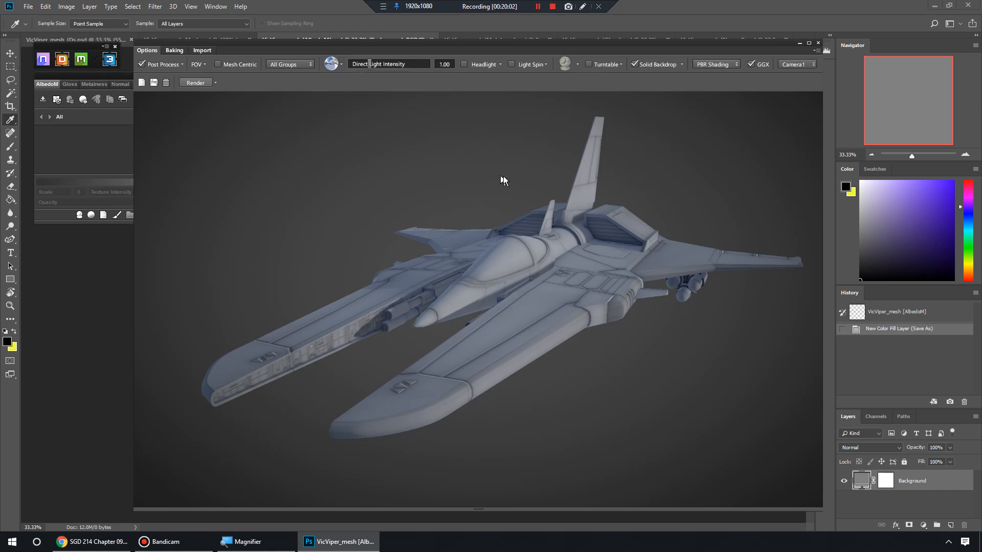
Examine the VicViper model's surface detail and lighting from front, side and three-quarter angles.
drag(521, 202, 555, 244)
drag(592, 238, 602, 320)
drag(576, 278, 704, 284)
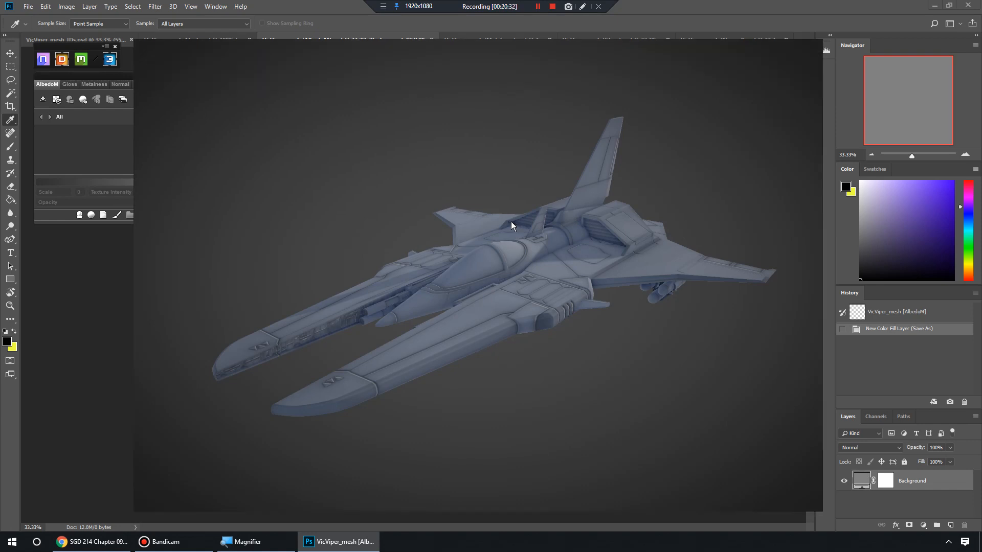
key(super)
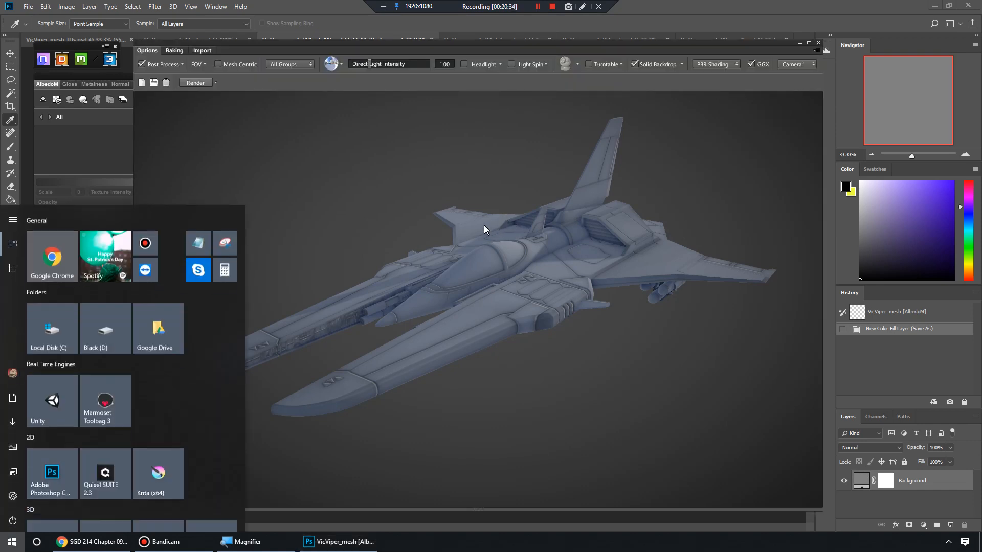
key(super)
drag(530, 229, 510, 177)
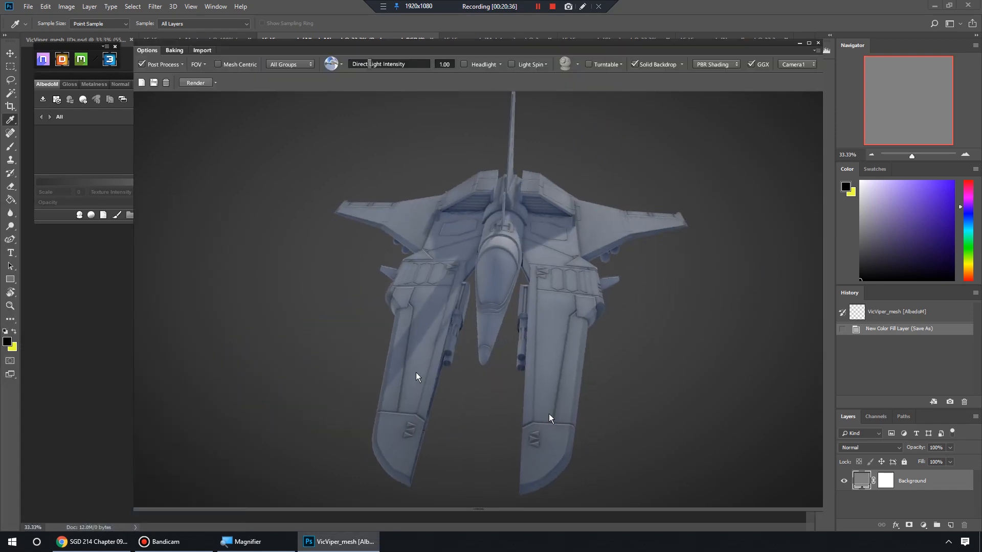
mouse_move(480, 236)
mouse_down()
mouse_move(591, 238)
mouse_move(613, 274)
mouse_move(490, 237)
mouse_move(493, 252)
mouse_up()
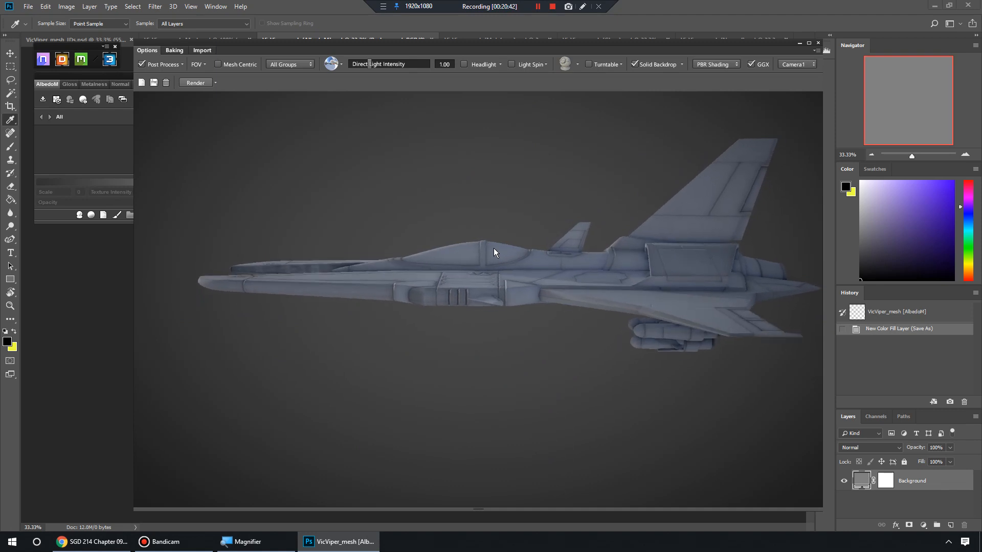
drag(516, 297, 550, 221)
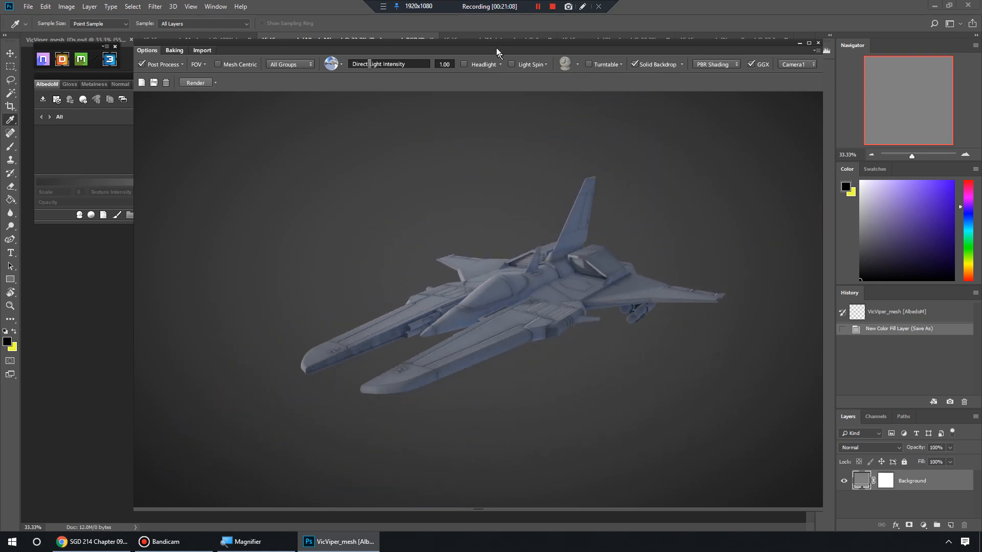
Move the 3DO window off the canvas and examine the color regions in VicViper_mesh_IDs.psd, restoring the full-image view.
drag(505, 43, 981, 53)
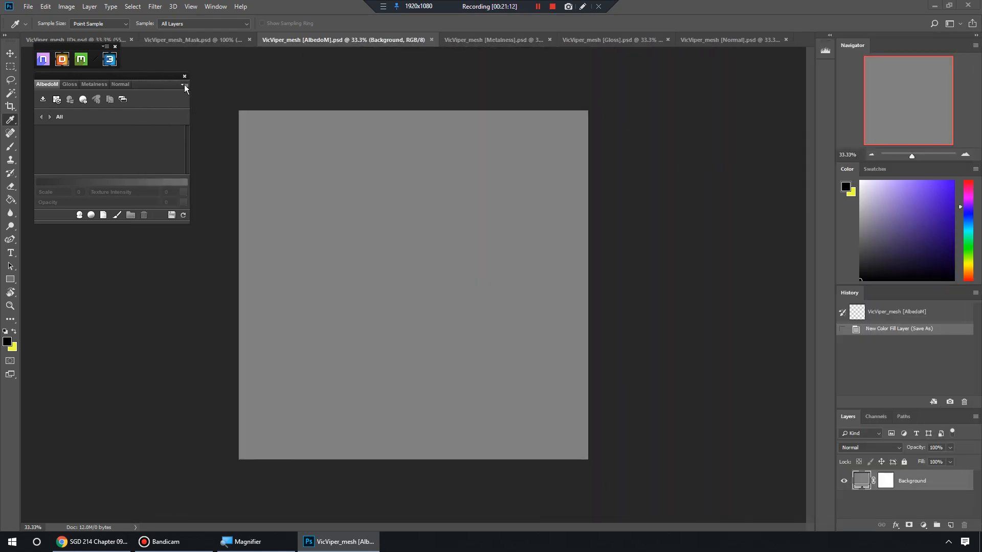
click(172, 216)
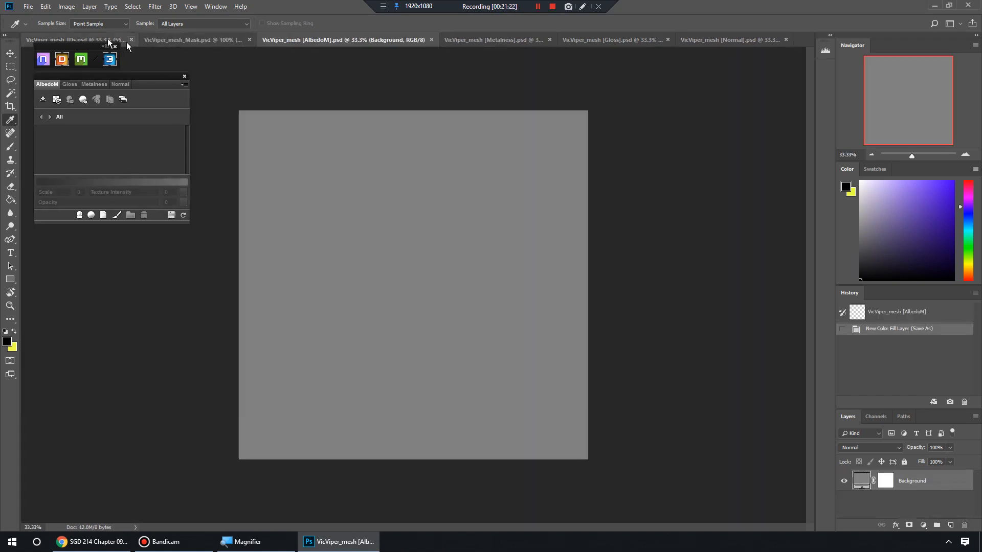
click(100, 38)
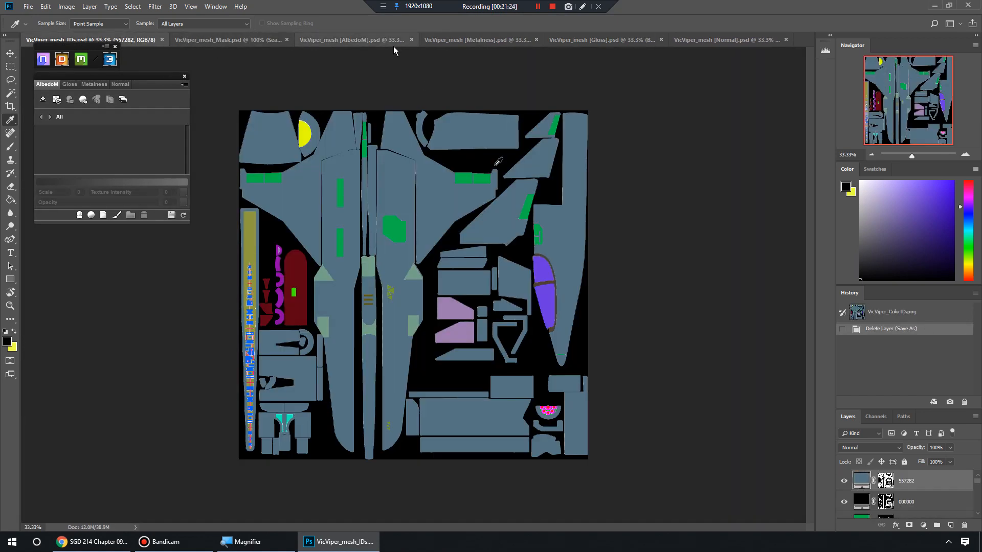
drag(913, 156, 919, 156)
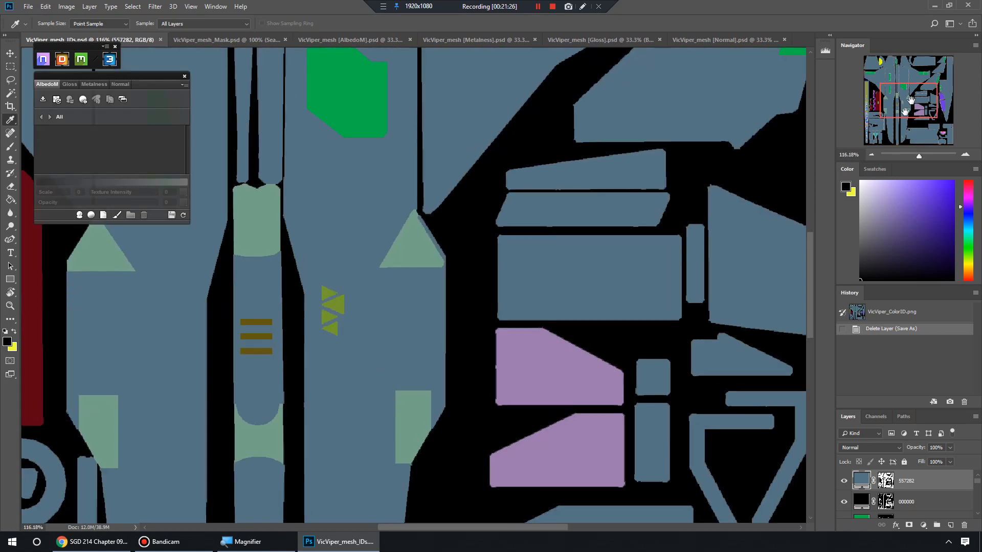
drag(909, 100, 921, 67)
key(ctrl+0)
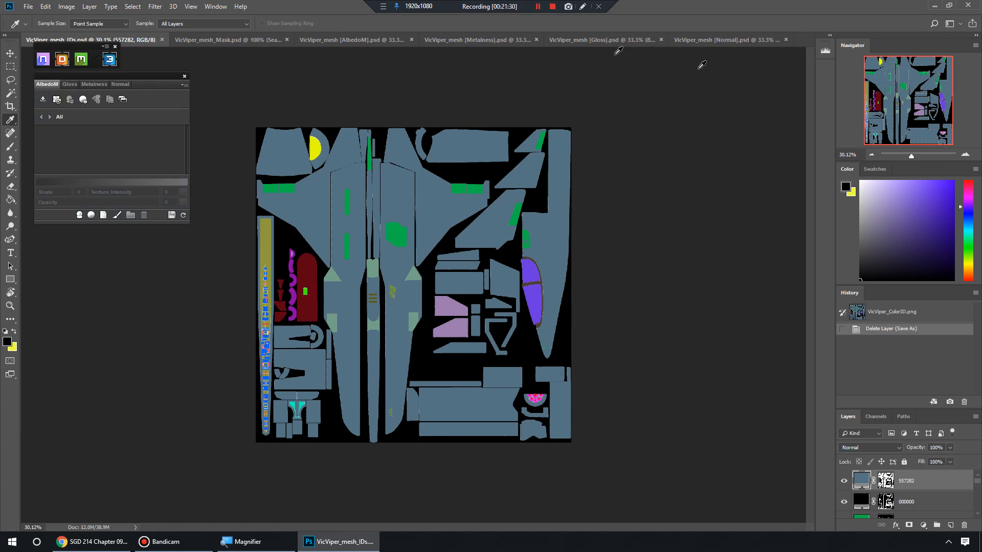
Examine the Gloss, Metalness, AlbedoM, Mask and Normal map documents and return to the AlbedoM document.
click(594, 41)
click(461, 40)
click(327, 37)
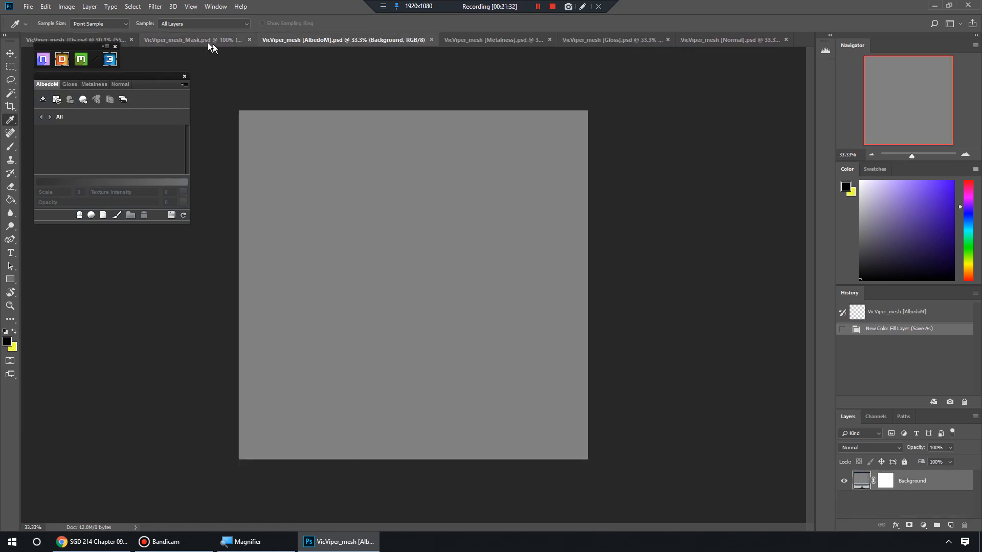
click(207, 40)
click(747, 39)
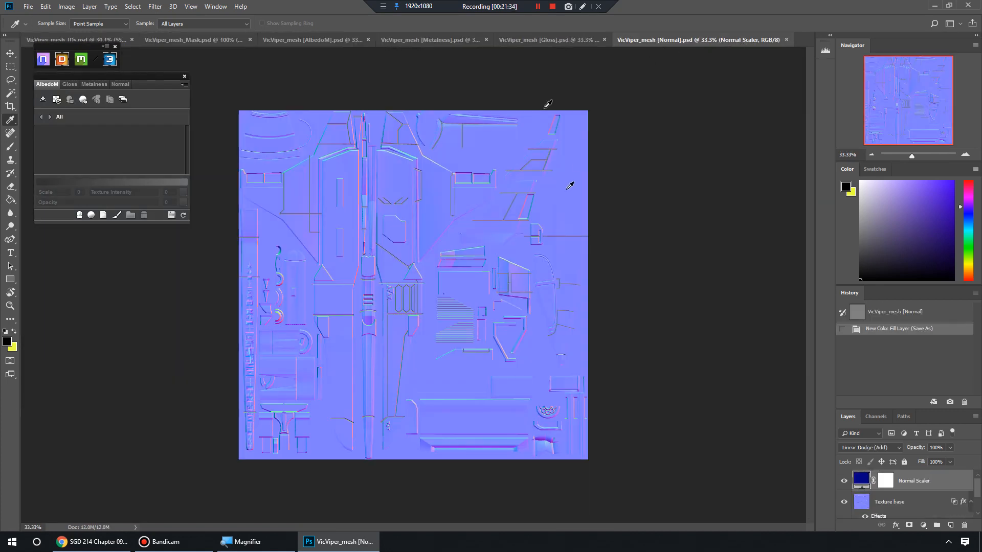
click(190, 45)
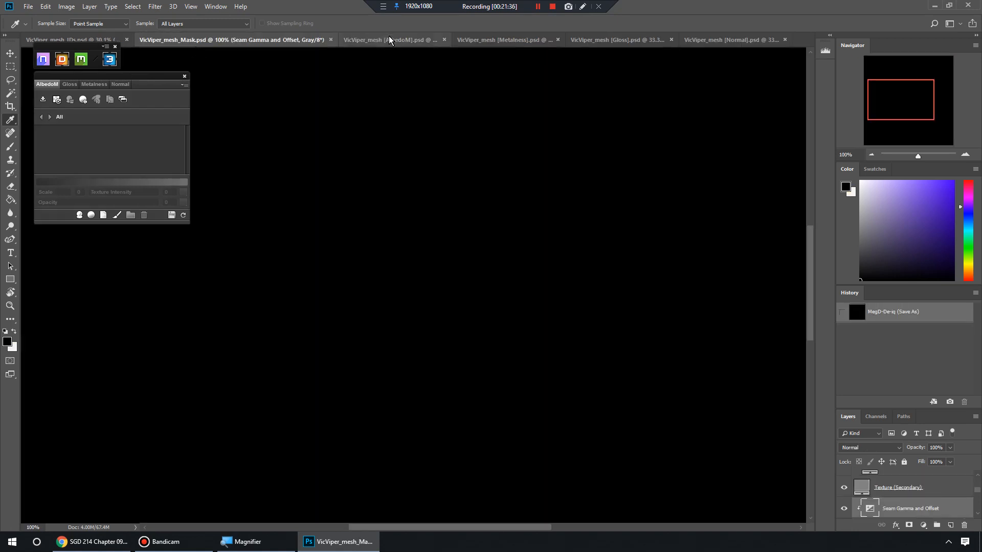
click(388, 37)
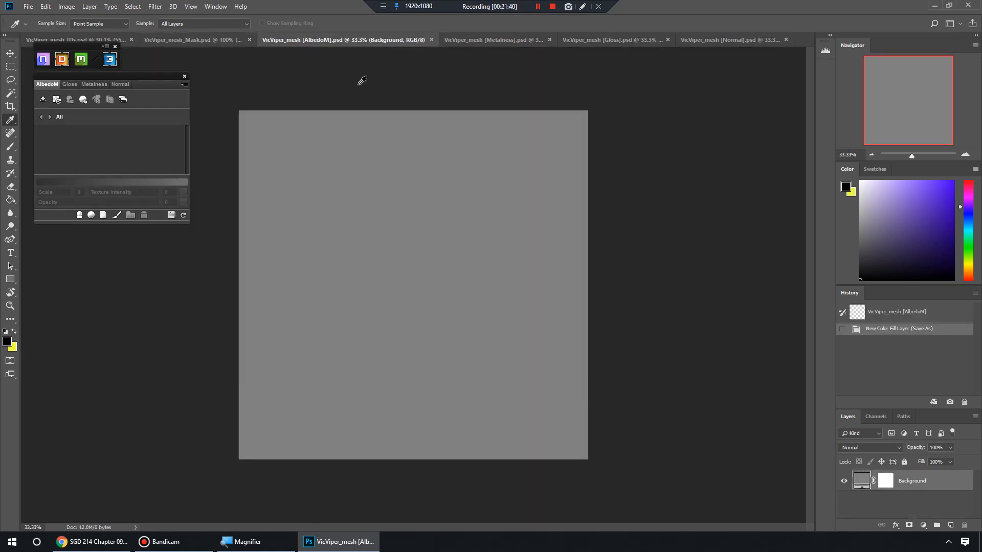
click(631, 39)
click(431, 39)
click(339, 37)
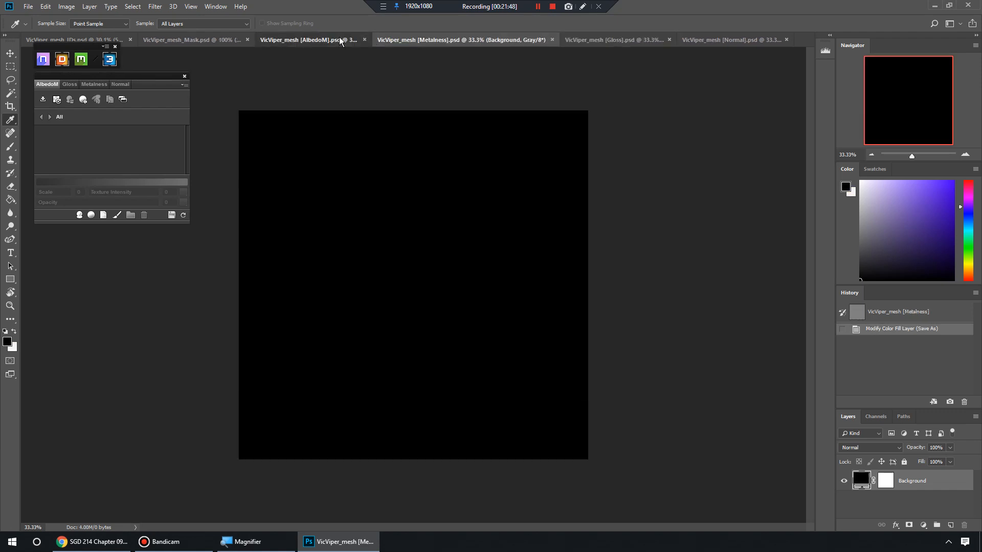
Save the current DDO project.
click(185, 85)
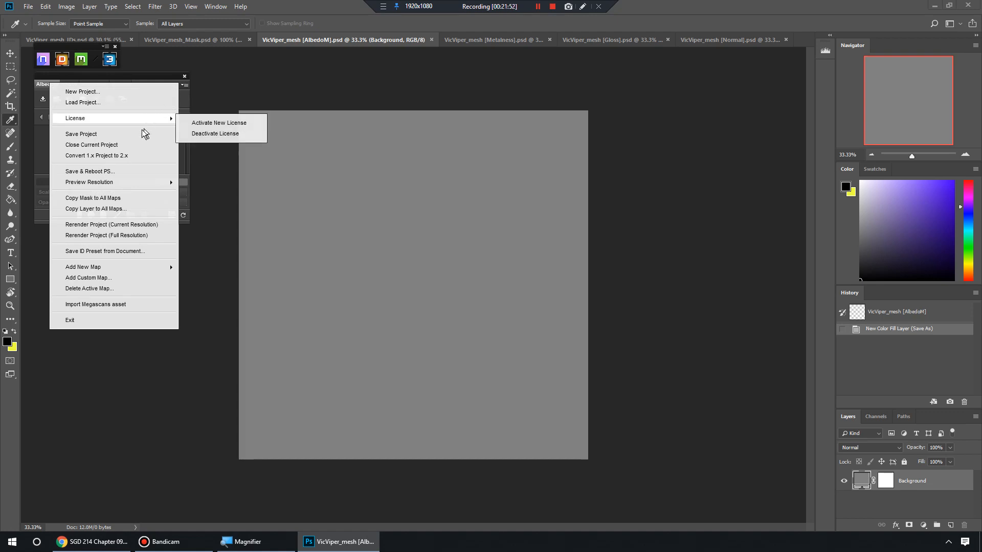
click(185, 84)
click(185, 85)
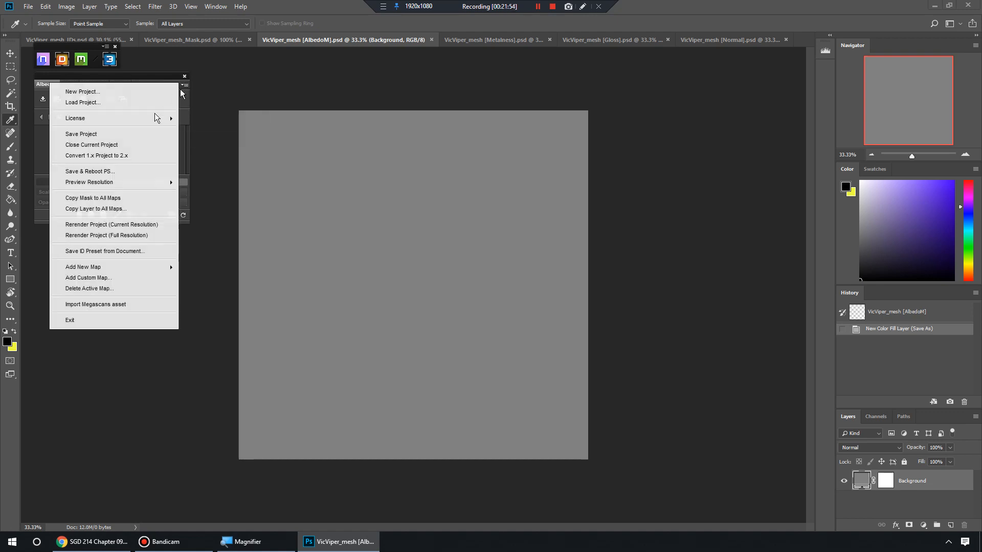
click(144, 134)
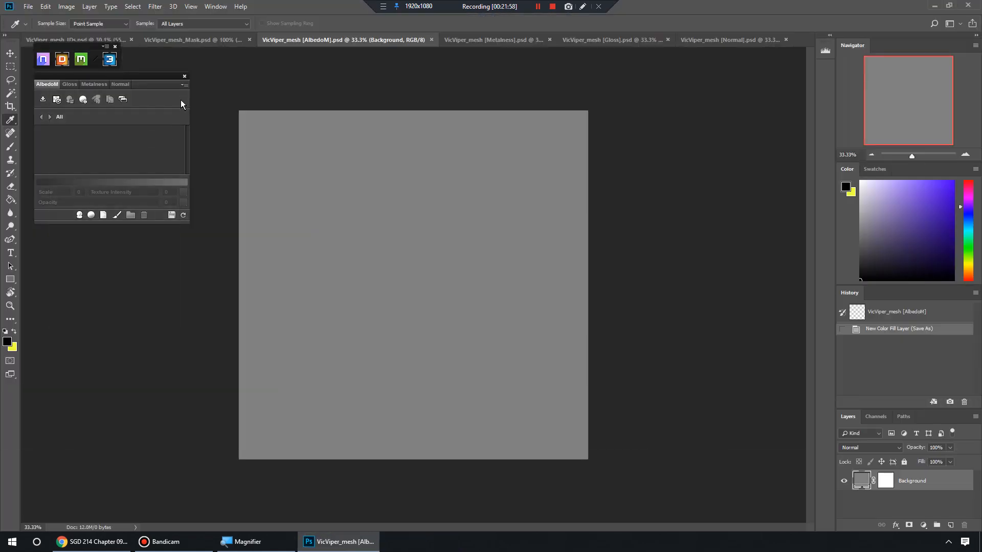
Reposition the DDO panel slightly and switch to the Chrome window with the SGD 214 Chapter 09 page.
drag(141, 76, 137, 73)
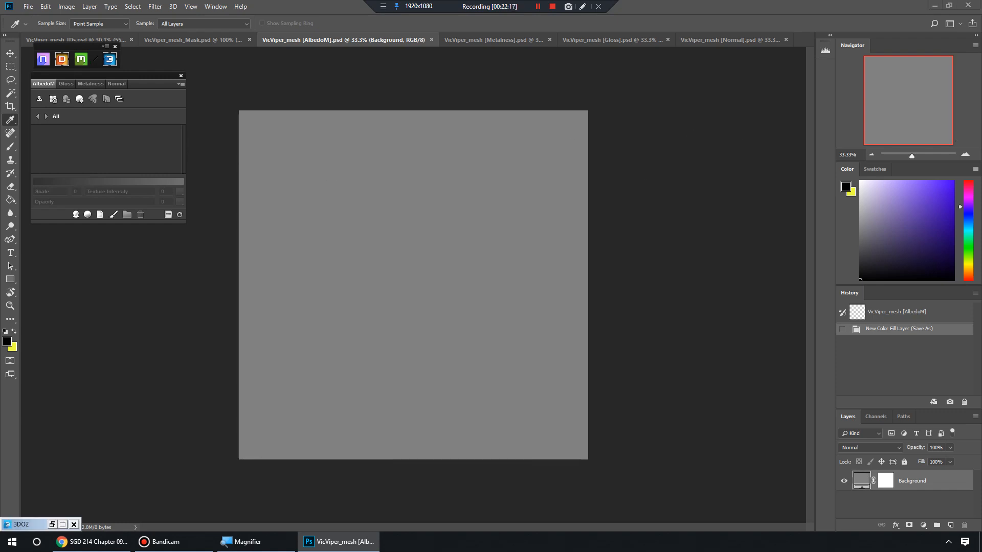
key(alt+Tab)
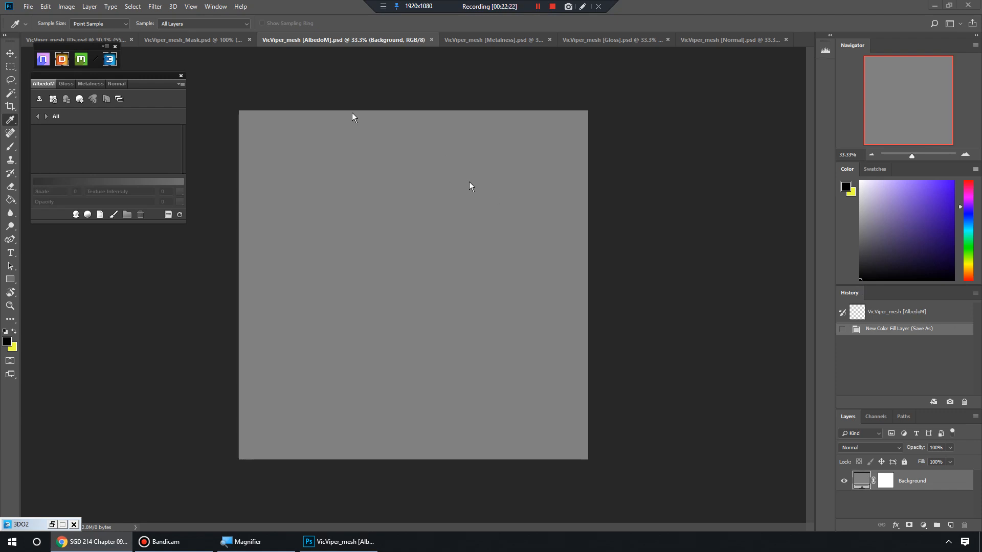
Close the DDO project, saving it before closing, and close the minimized 3DO2 preview window.
click(181, 76)
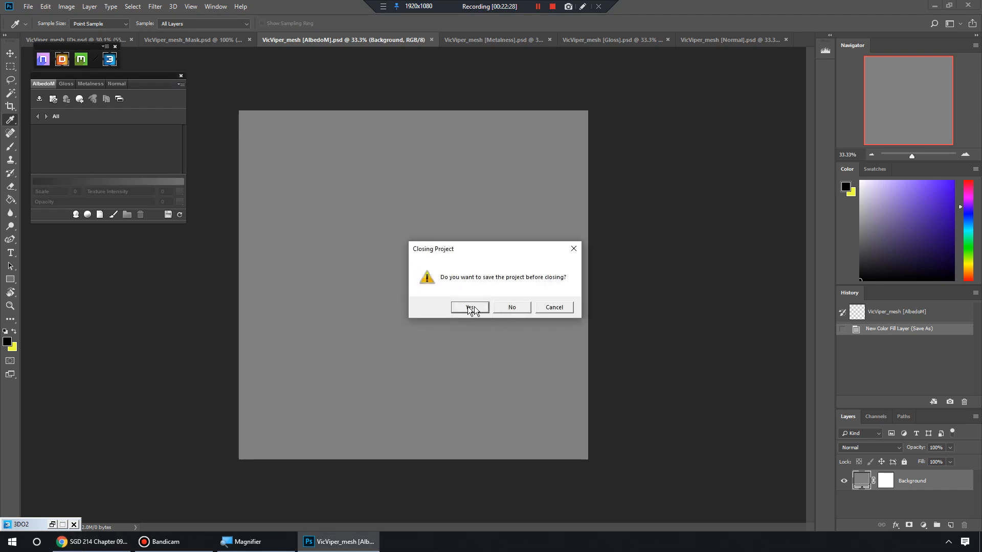
click(476, 309)
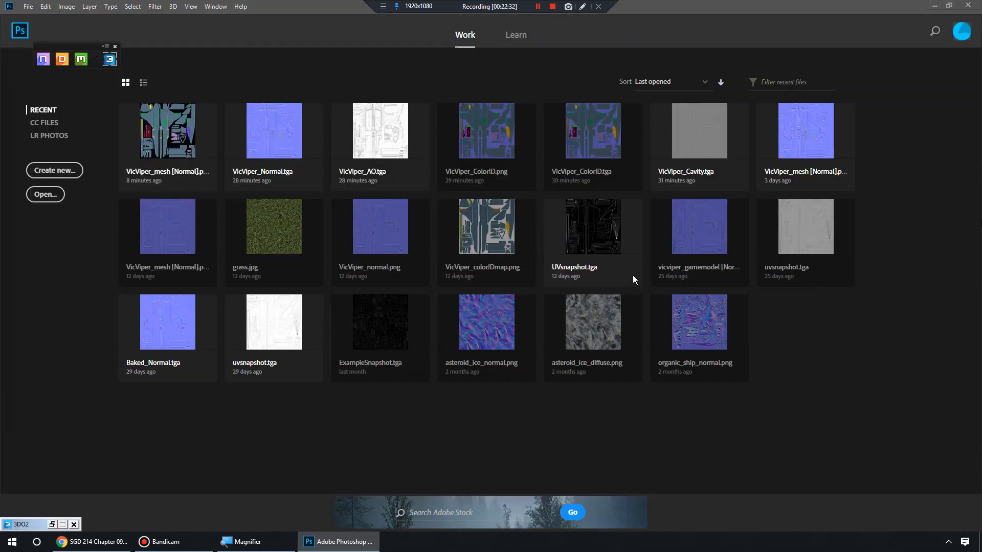
click(74, 524)
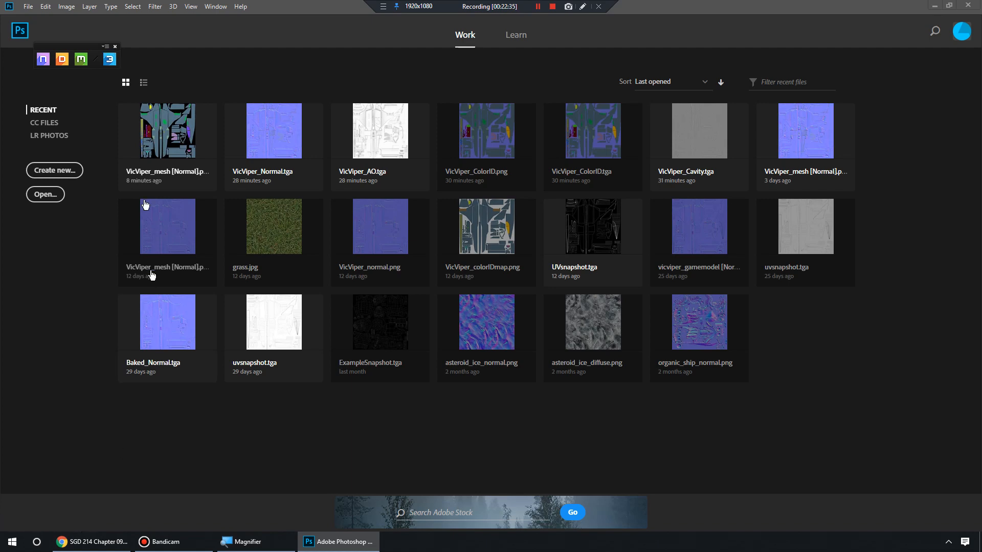
Reopen DDO and load the saved project file Project.xml from the VicViper_dDo folder inside Desktop > VicViper.
click(62, 60)
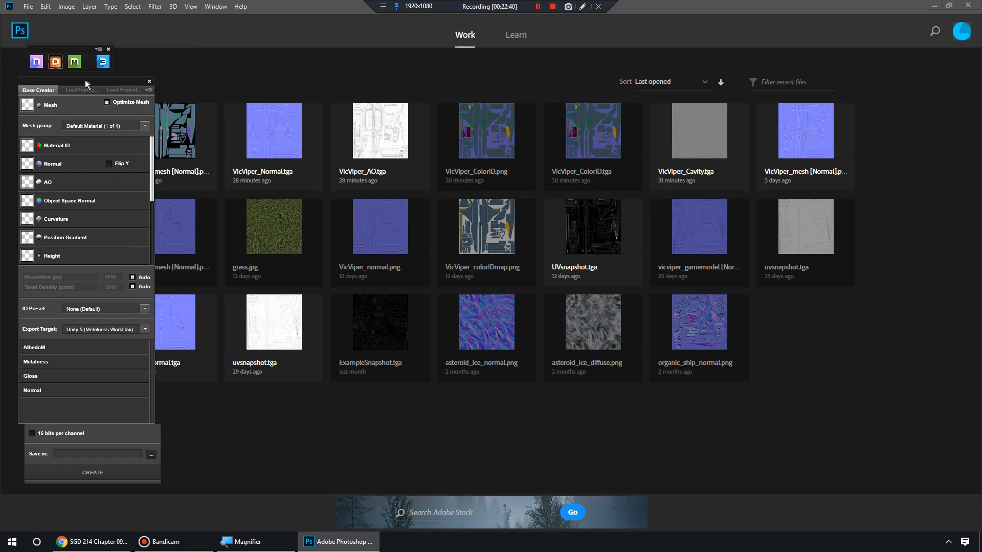
click(158, 90)
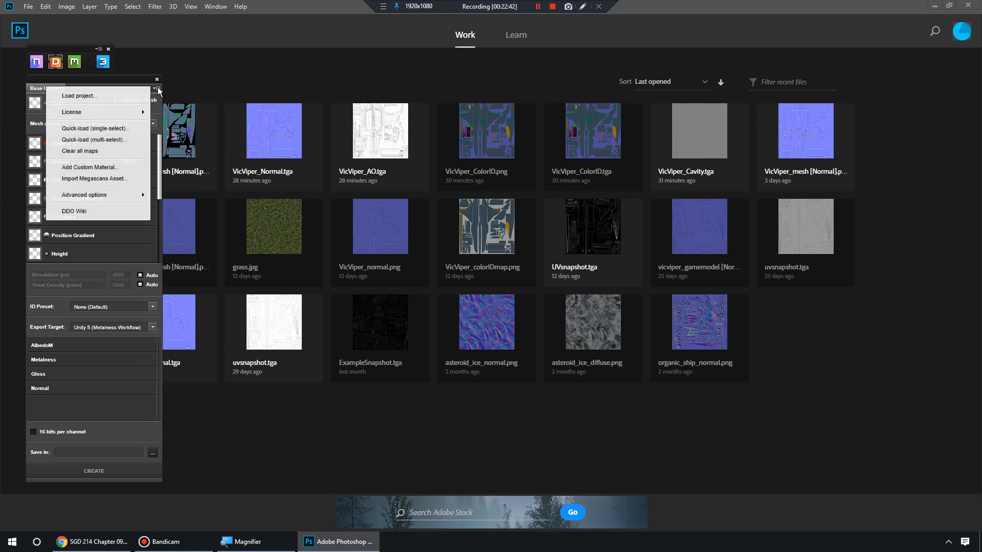
click(158, 88)
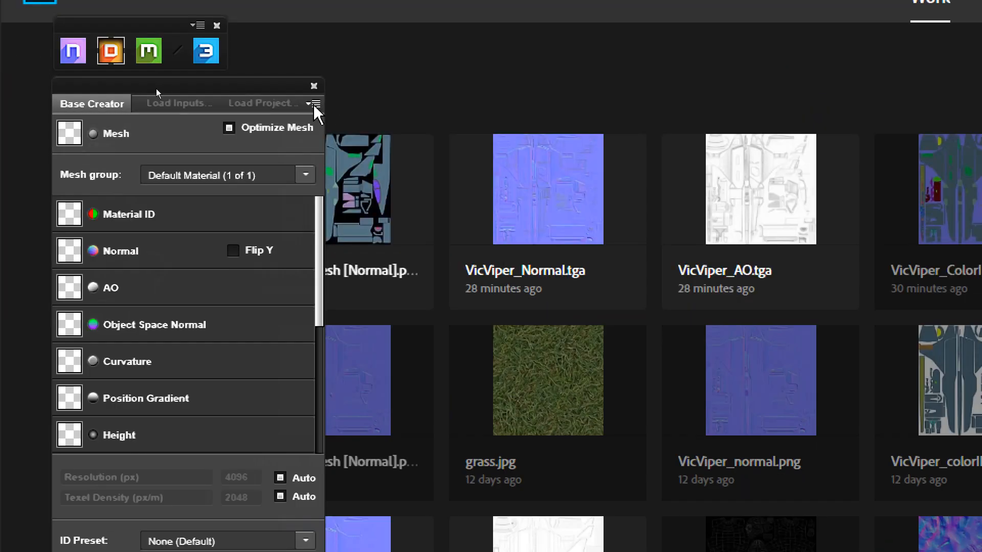
click(158, 88)
click(314, 104)
click(315, 103)
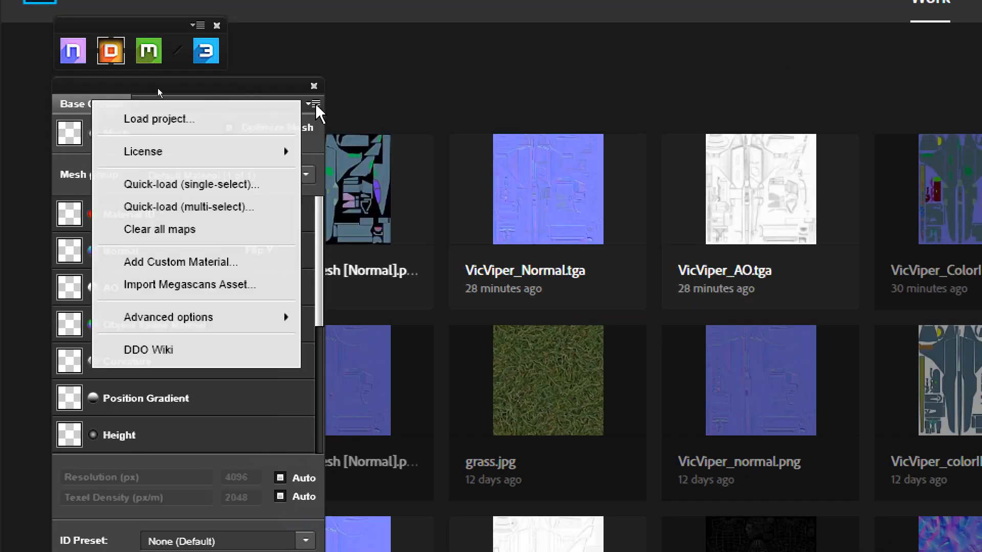
click(210, 132)
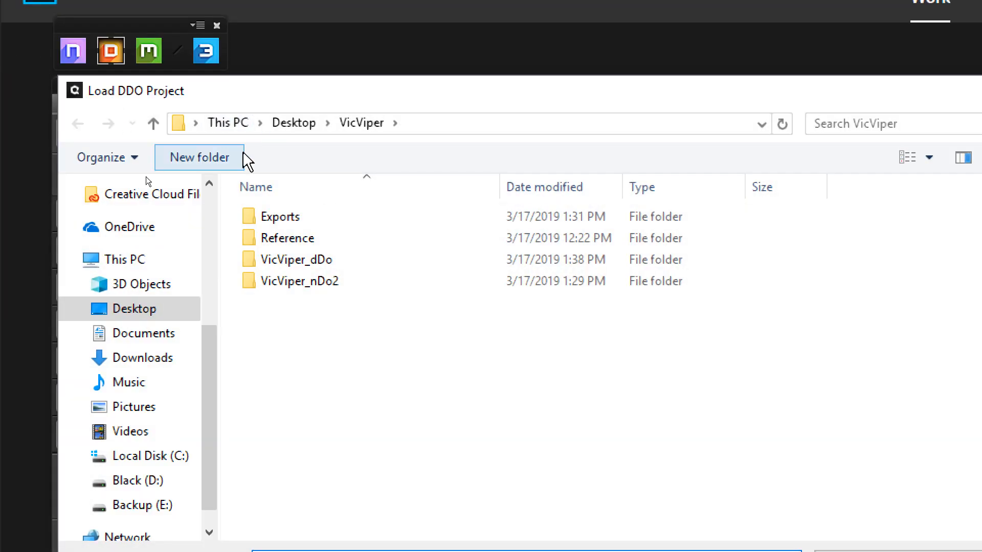
double_click(332, 262)
click(313, 264)
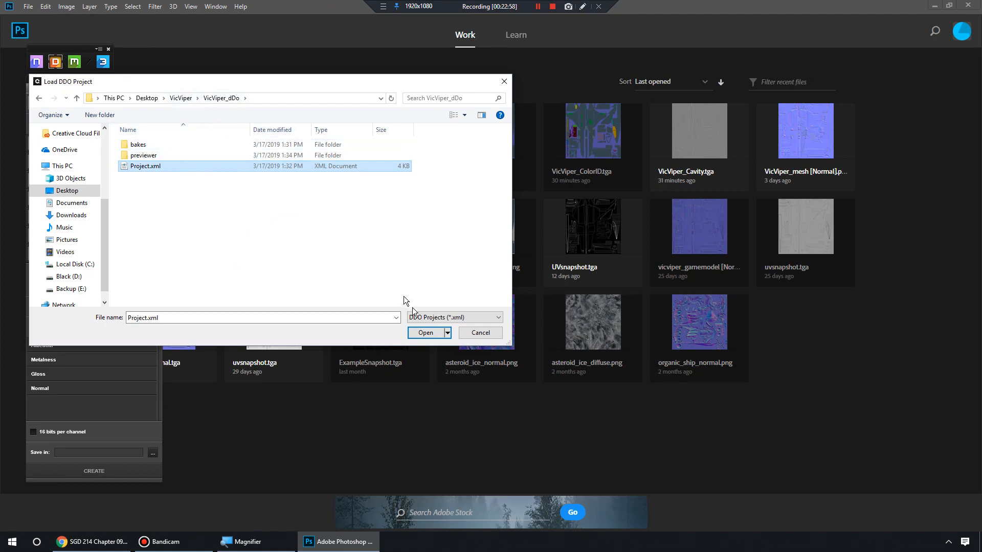
click(427, 333)
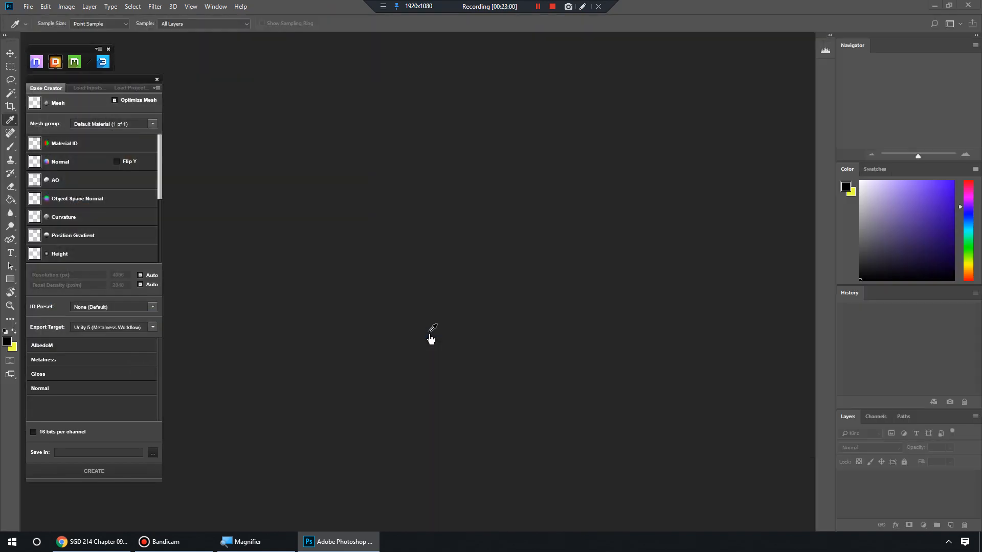